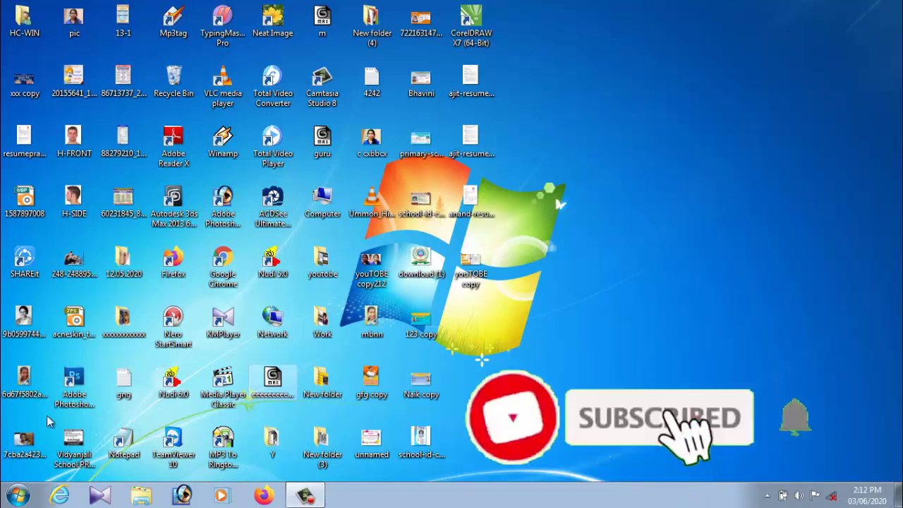
Launch Microsoft Office Excel 2007 from the Start menu's Microsoft Office folder.
key(super)
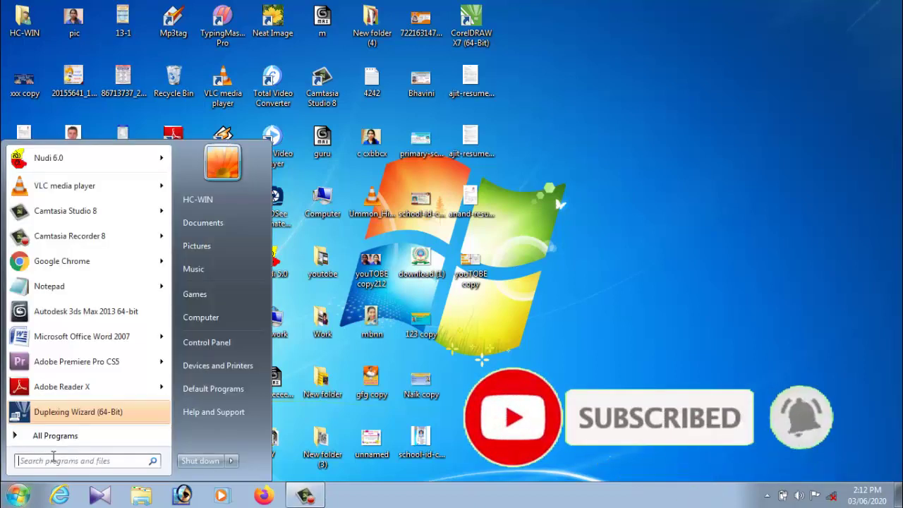
click(67, 441)
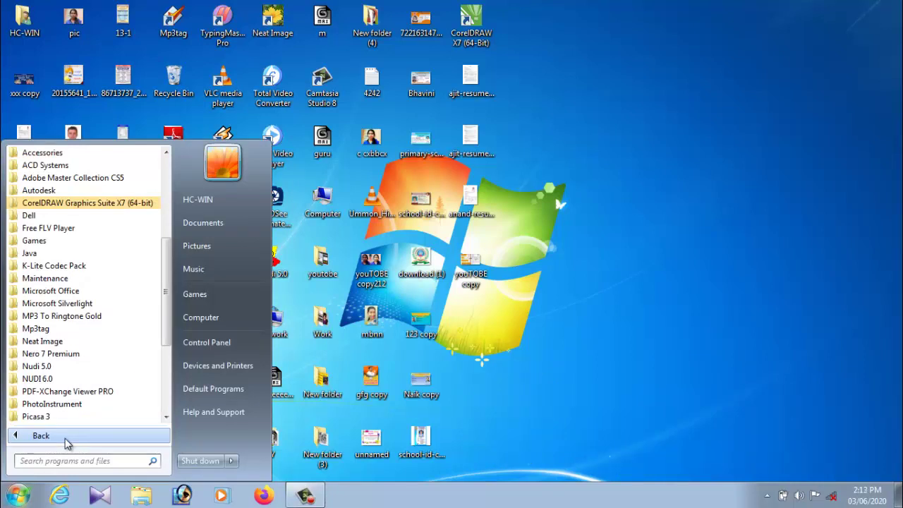
click(90, 292)
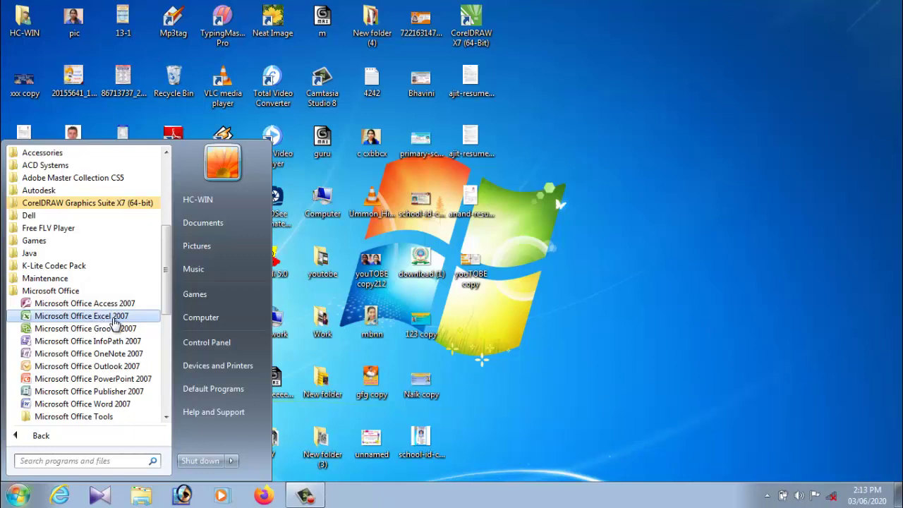
click(115, 321)
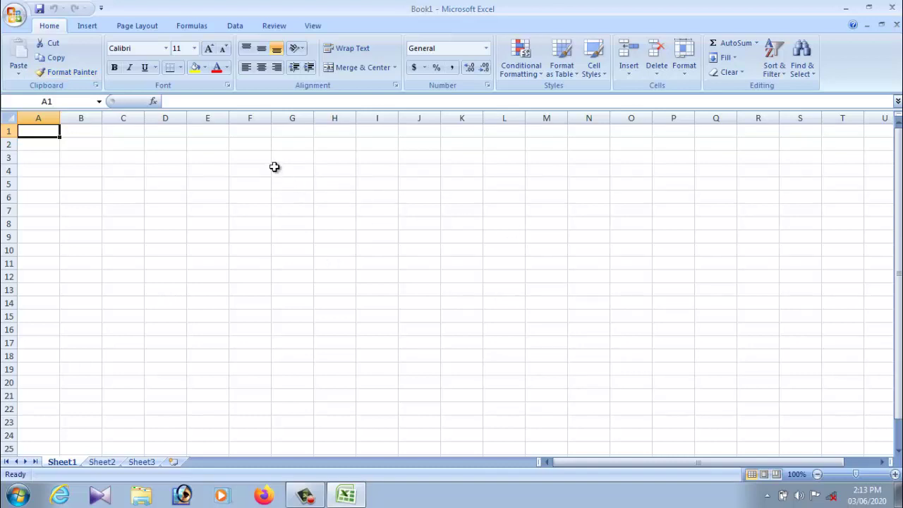
drag(50, 133, 78, 165)
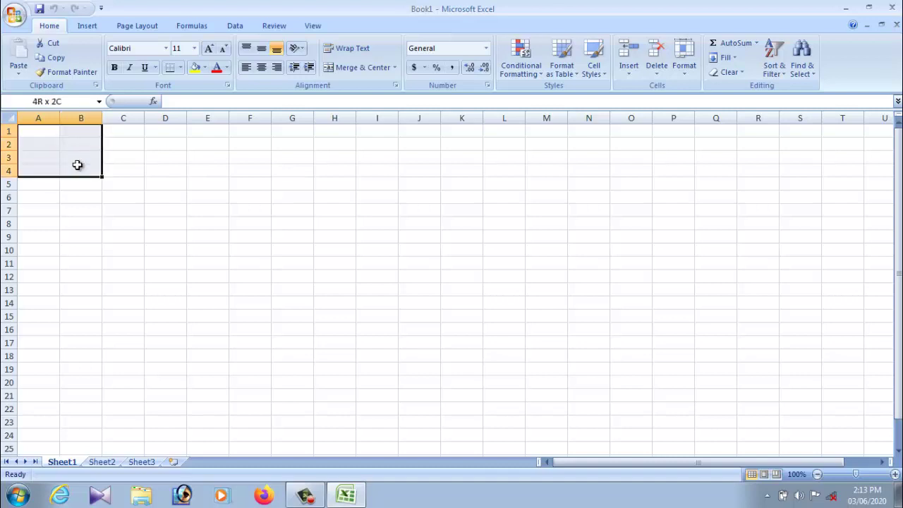
click(87, 141)
drag(86, 131, 88, 371)
drag(39, 146, 251, 147)
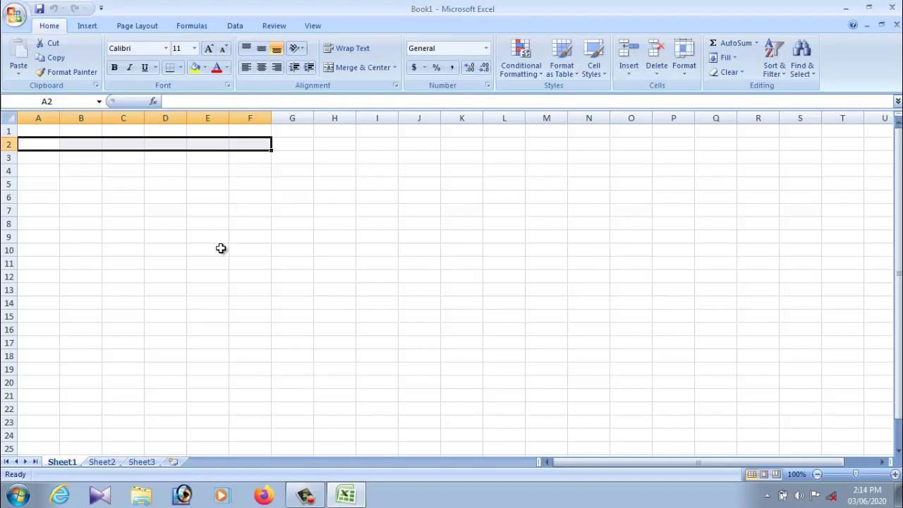
click(176, 234)
click(53, 136)
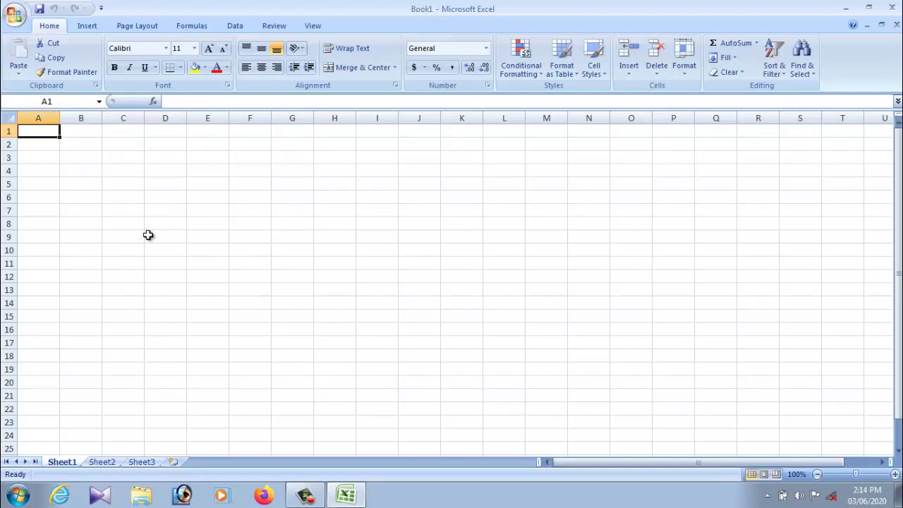
click(147, 234)
click(43, 132)
click(80, 145)
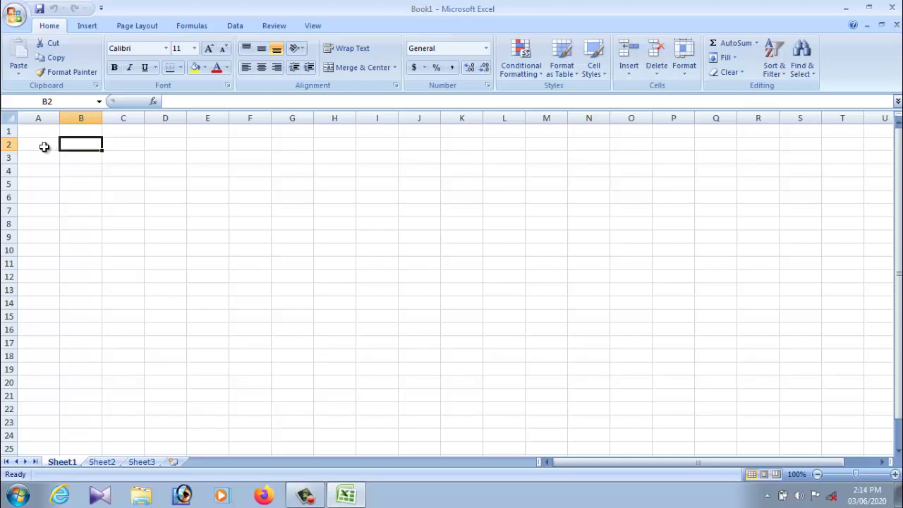
click(205, 146)
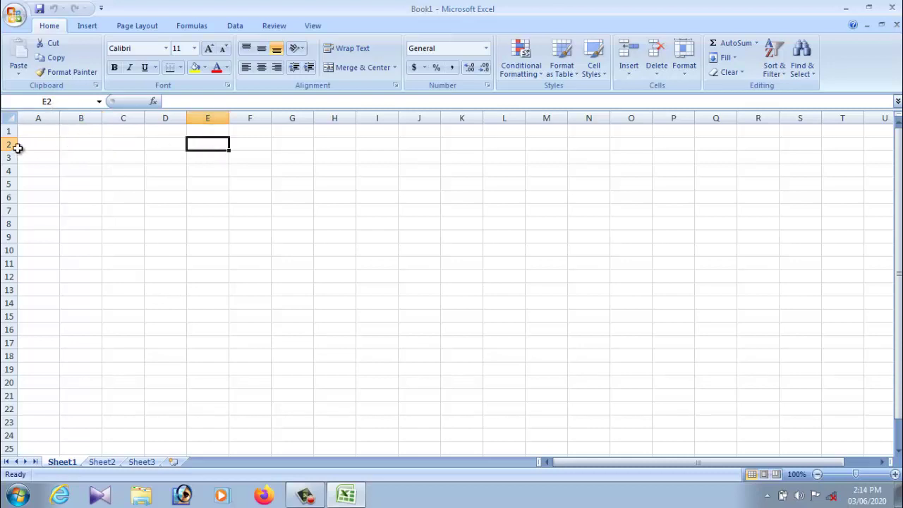
click(216, 288)
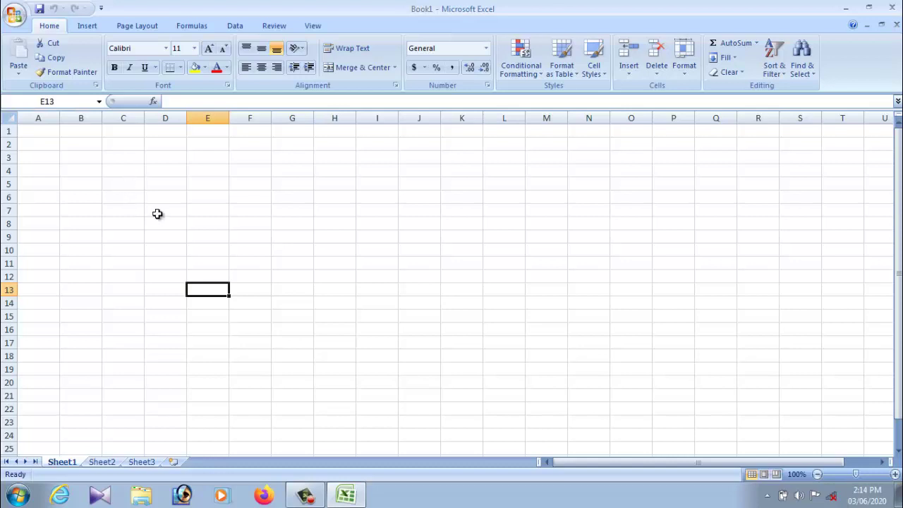
click(42, 134)
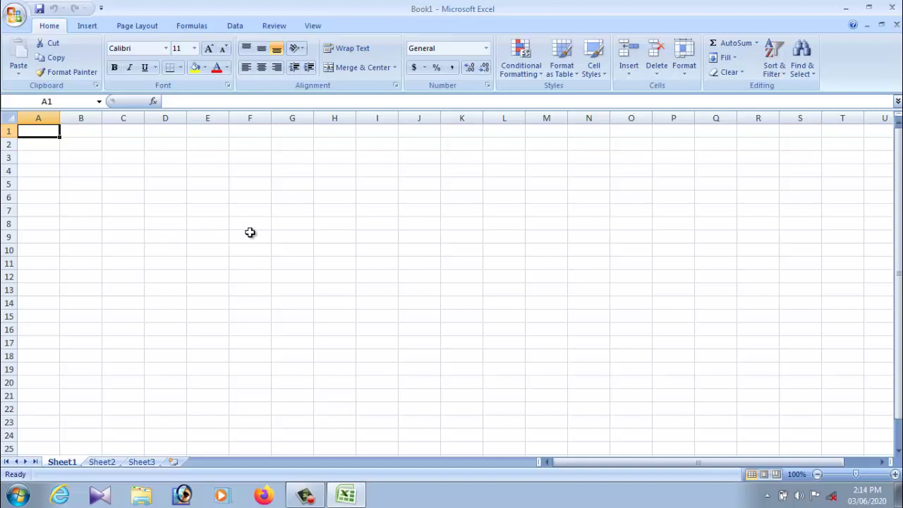
Enter the title 'billling systems' in cell A1.
text(billl)
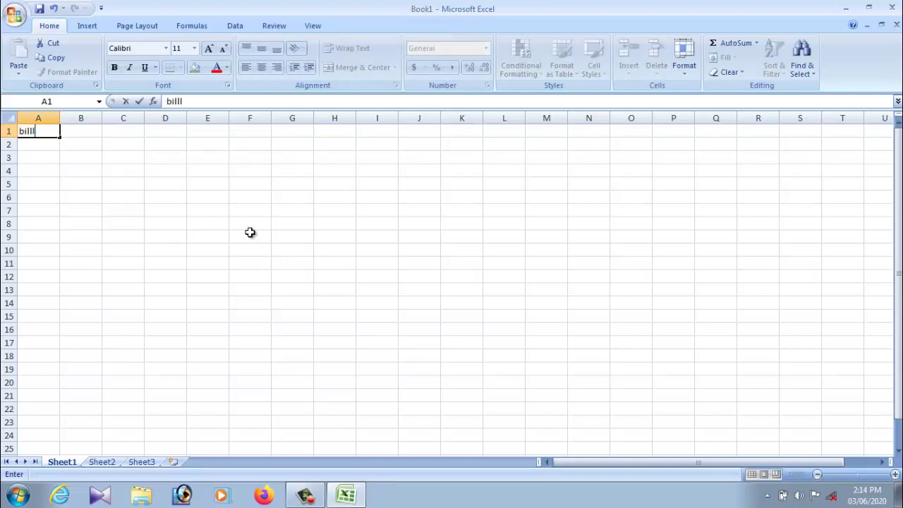
text(ing)
text( s)
text(yst)
text(ems)
click(249, 233)
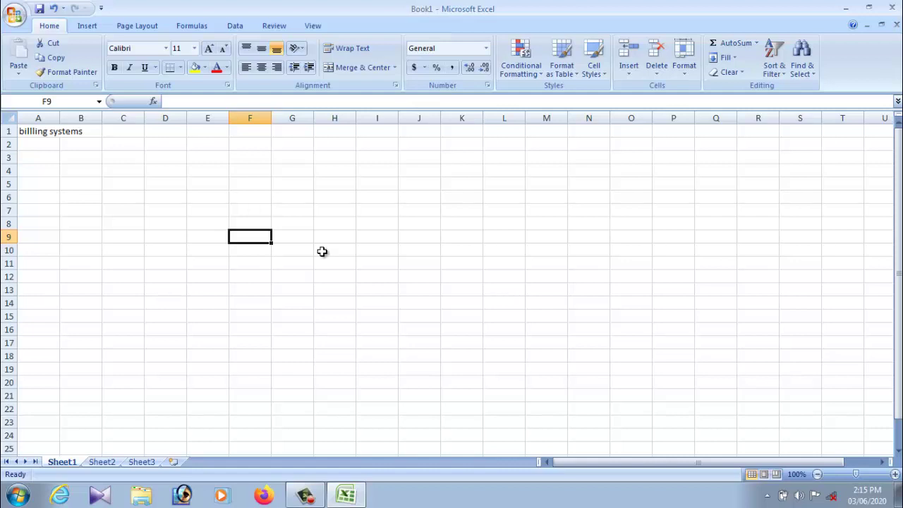
click(171, 210)
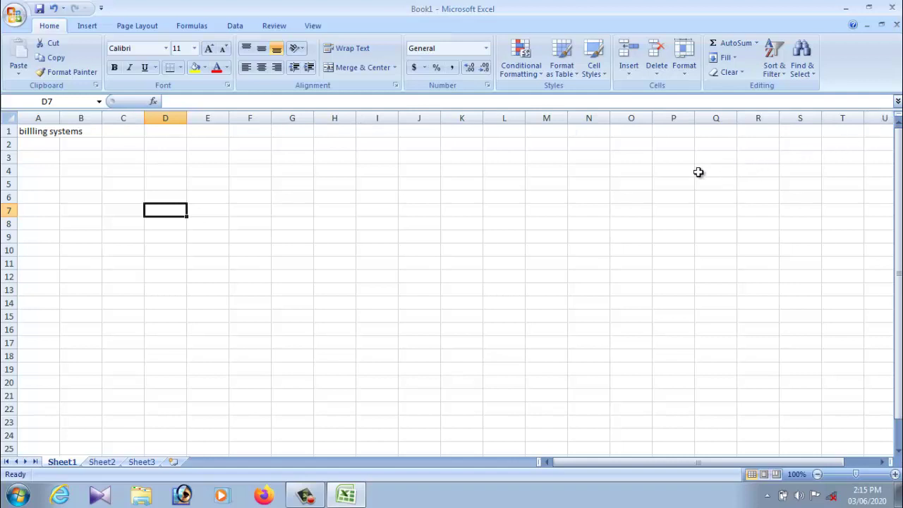
Select assorted cells and ranges in columns L to Q of the empty sheet.
drag(675, 142, 676, 350)
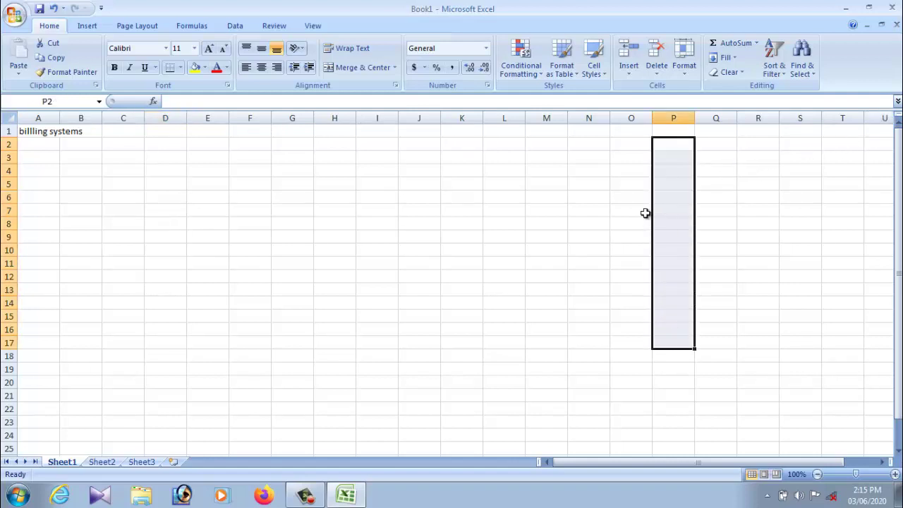
drag(632, 180, 639, 308)
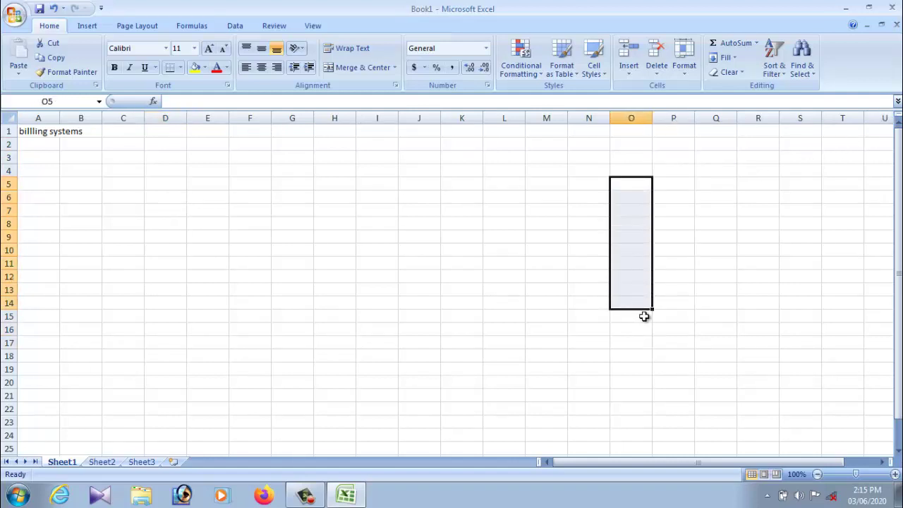
click(728, 317)
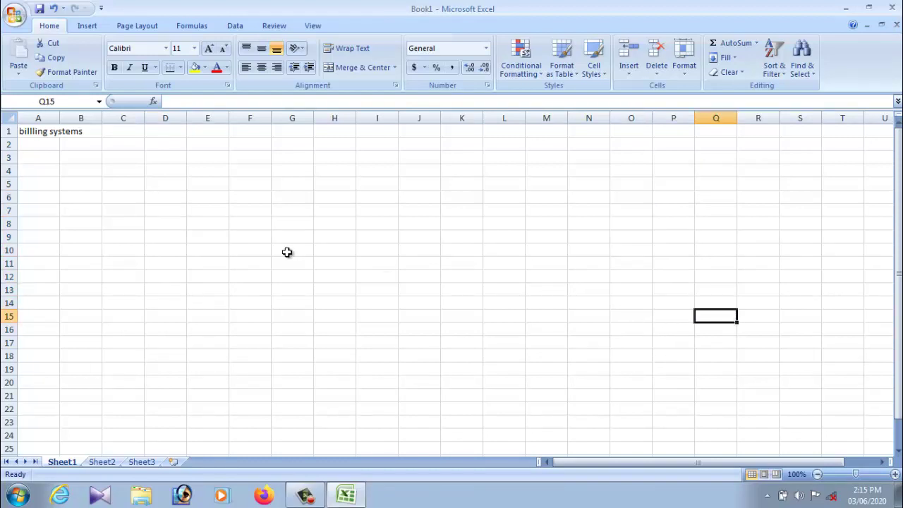
drag(518, 171, 537, 262)
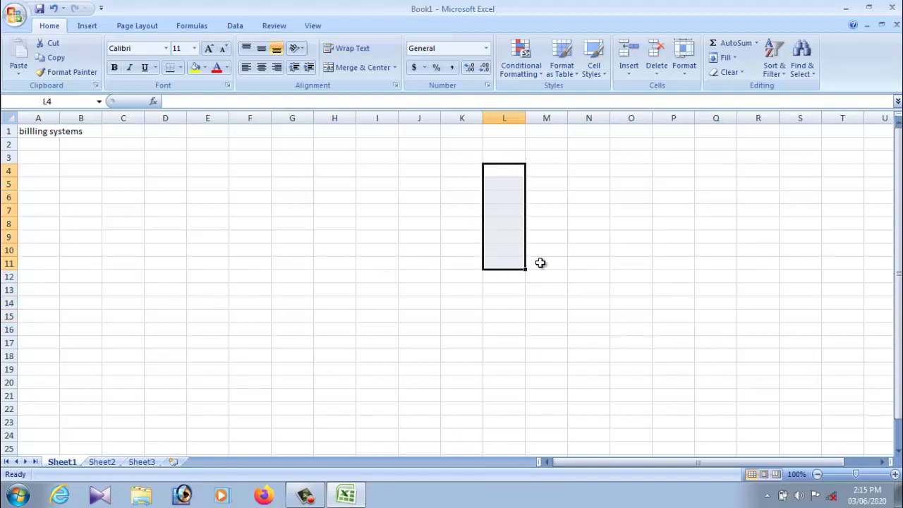
click(592, 253)
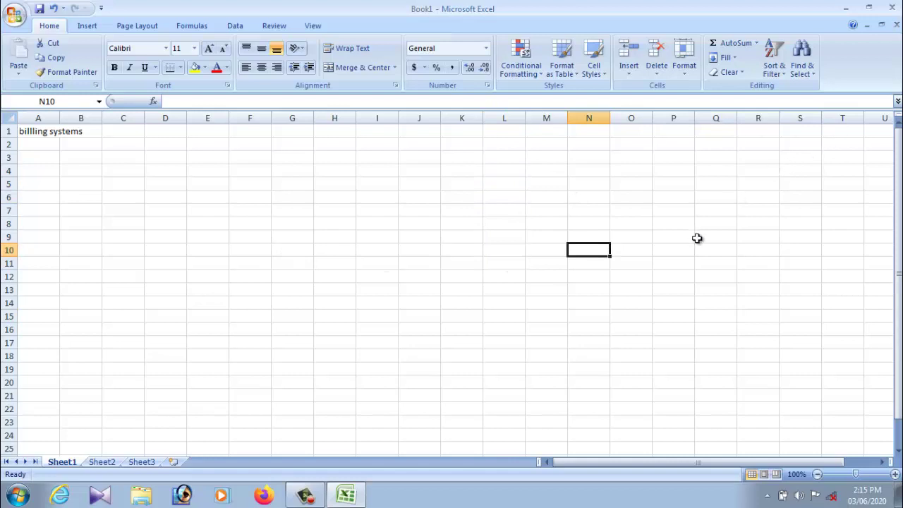
click(77, 132)
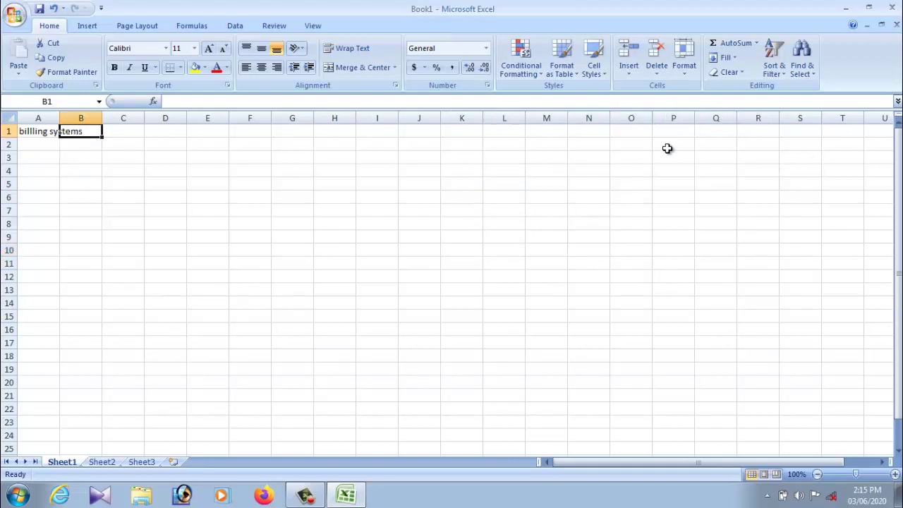
drag(668, 147, 674, 305)
drag(602, 185, 683, 186)
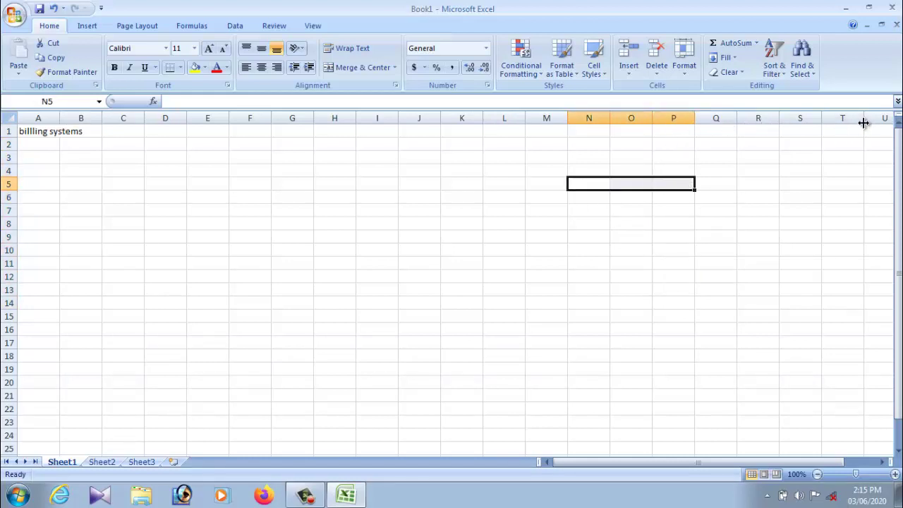
Click between cells A1, A2, B1 and B3, ending on cell K4.
click(94, 132)
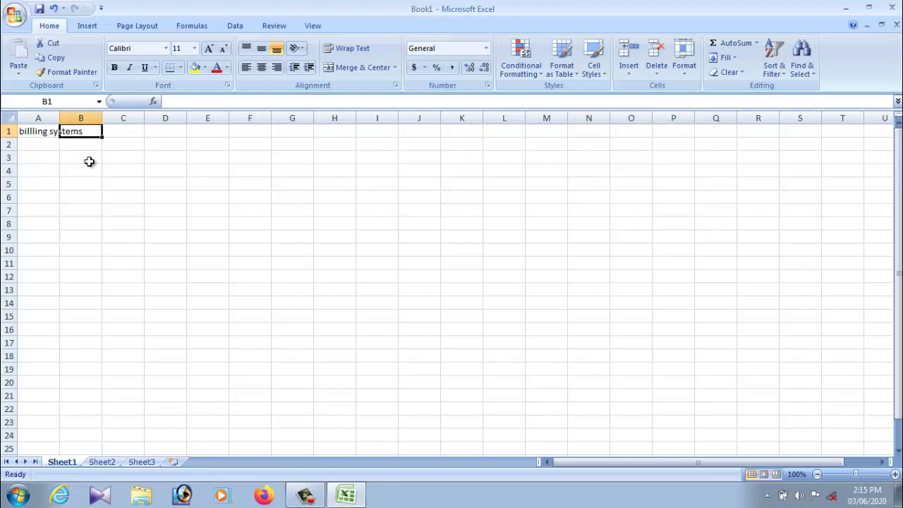
click(89, 161)
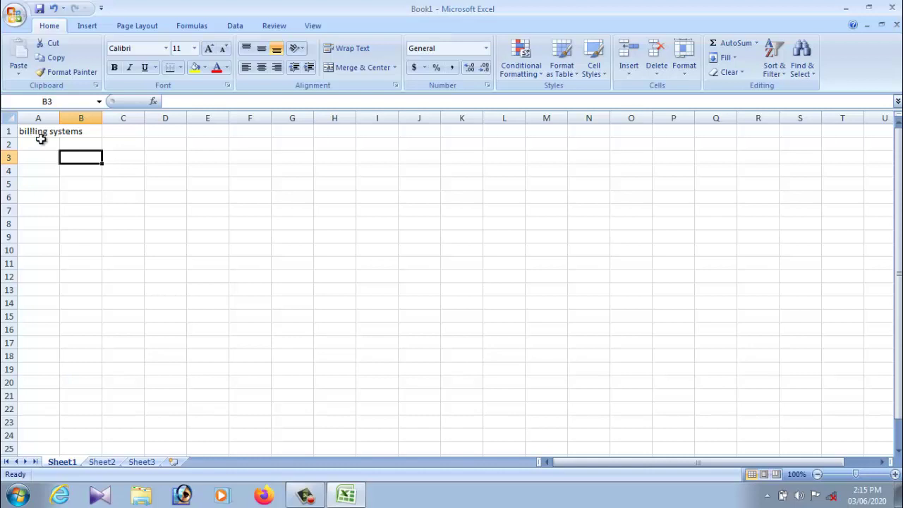
click(43, 140)
click(36, 133)
click(62, 160)
click(33, 133)
click(444, 166)
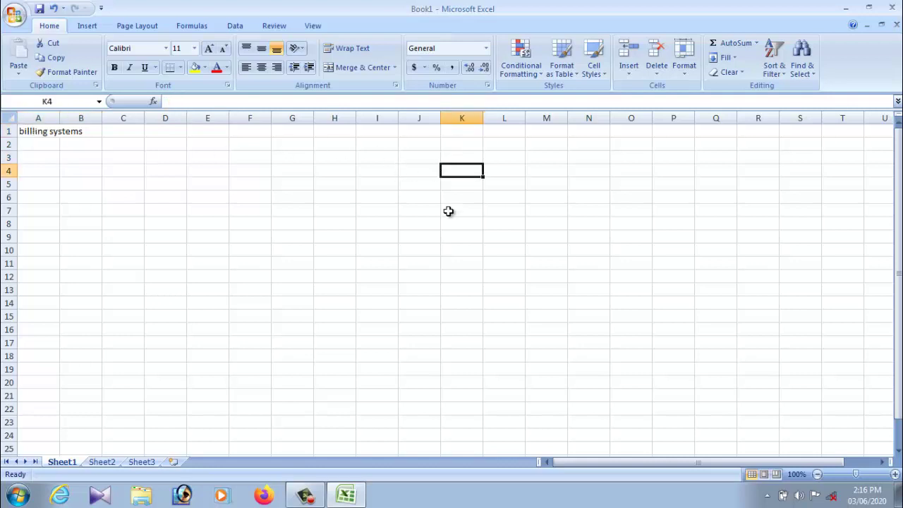
click(145, 27)
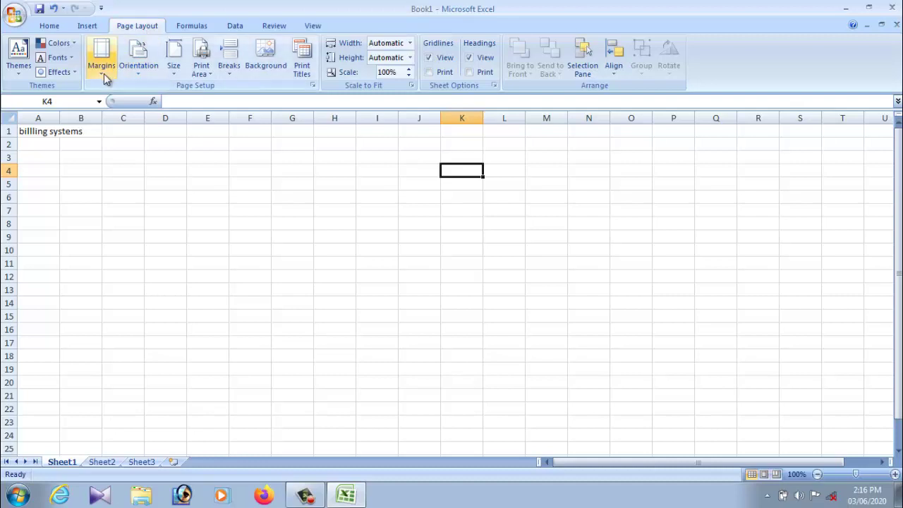
click(173, 75)
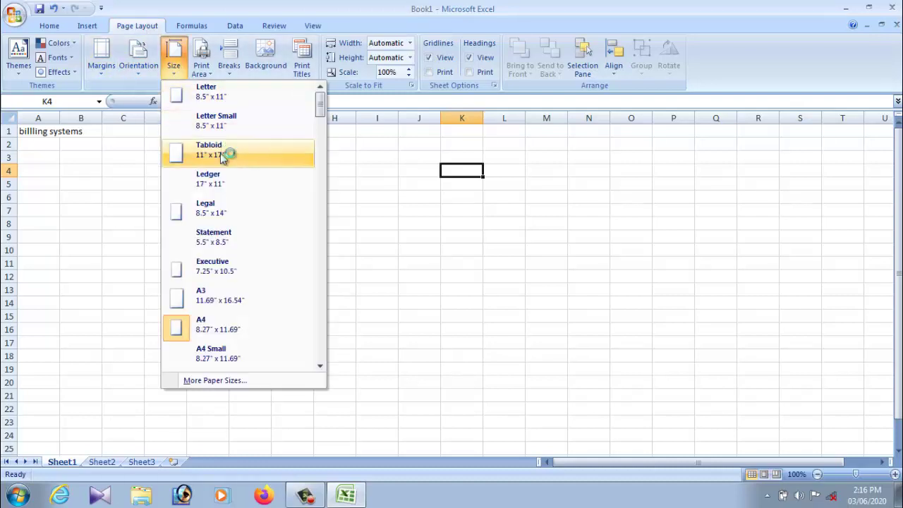
click(219, 335)
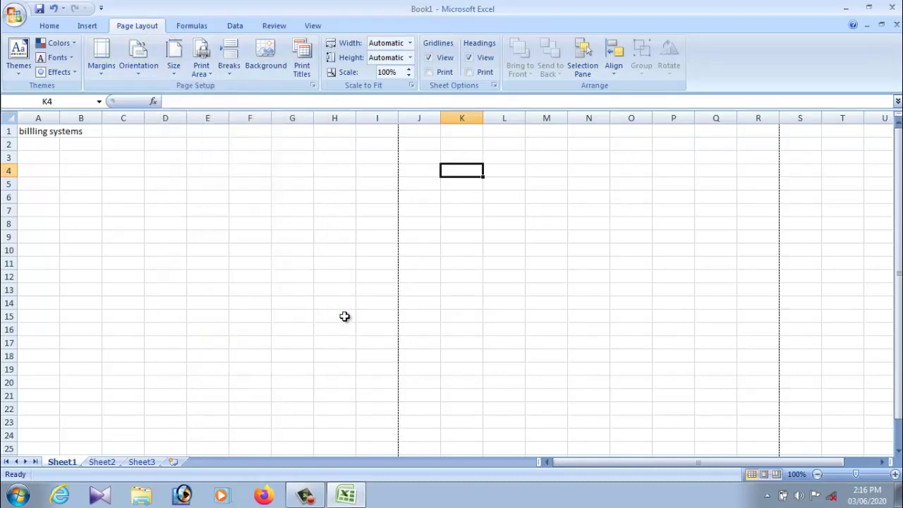
click(502, 247)
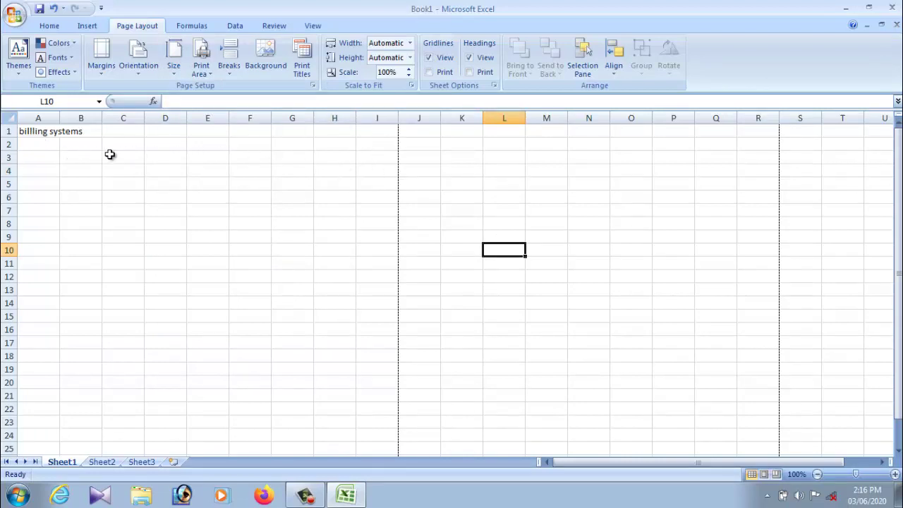
mouse_move(376, 131)
mouse_down()
mouse_move(221, 287)
mouse_move(18, 395)
mouse_up()
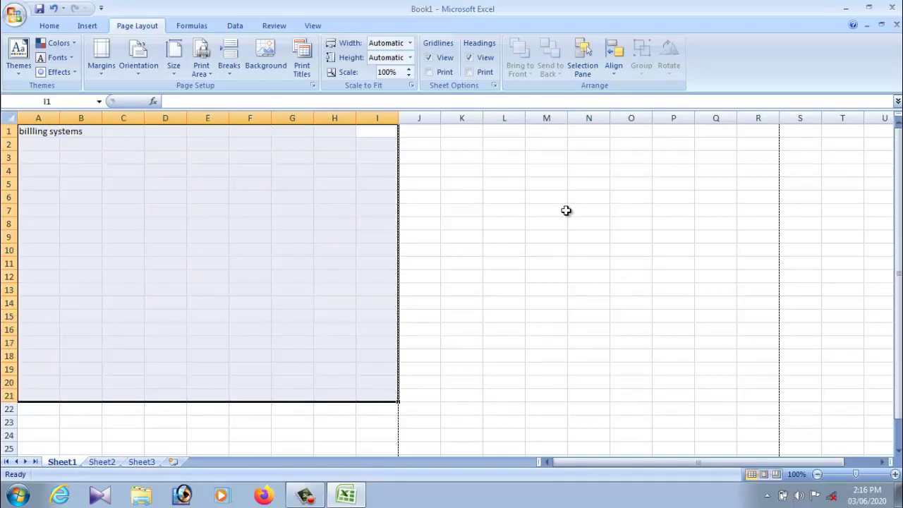
click(563, 160)
drag(415, 134, 750, 416)
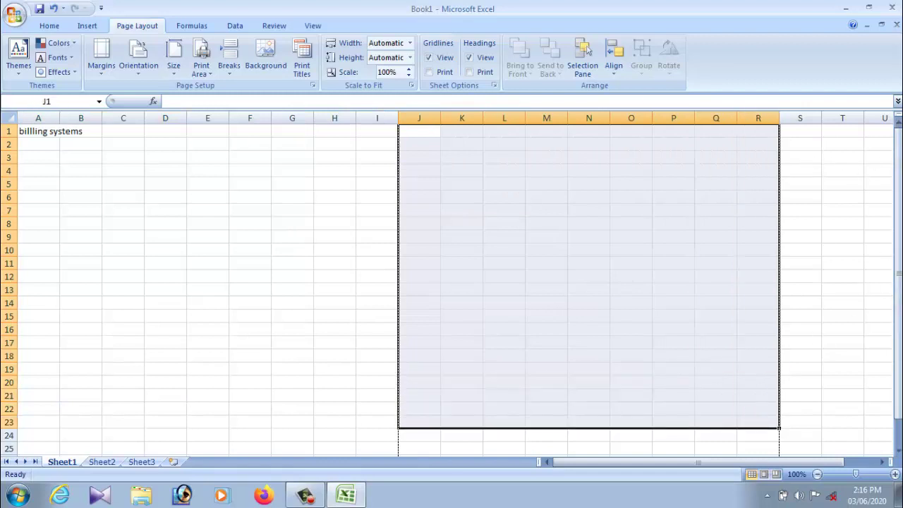
mouse_move(664, 463)
mouse_down()
mouse_move(715, 471)
mouse_move(544, 466)
mouse_up()
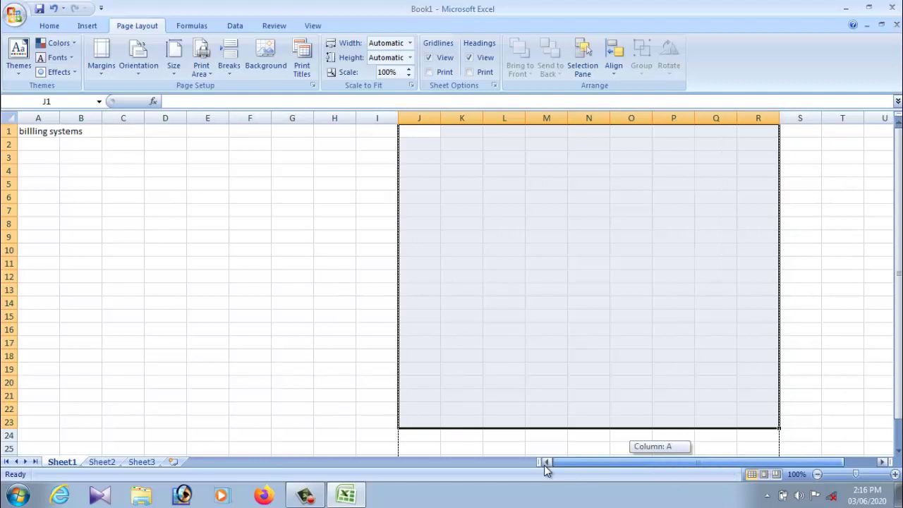
click(204, 292)
click(44, 132)
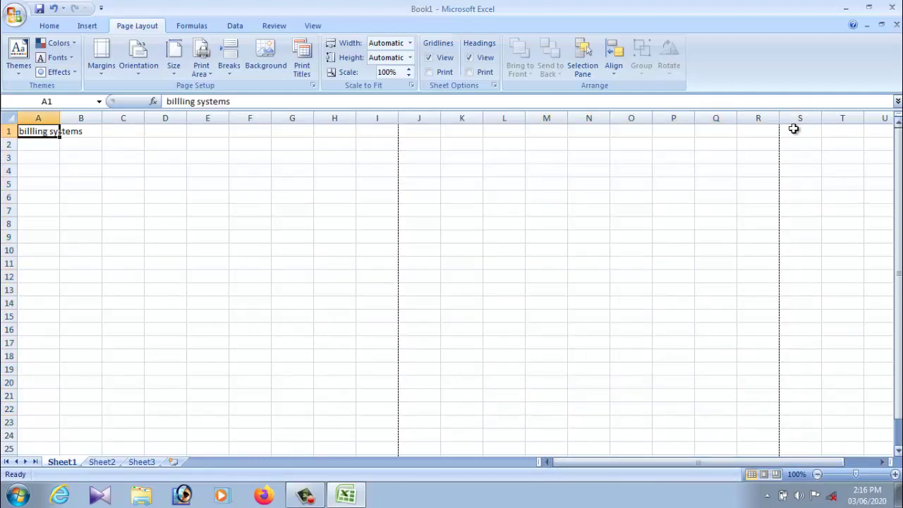
click(115, 144)
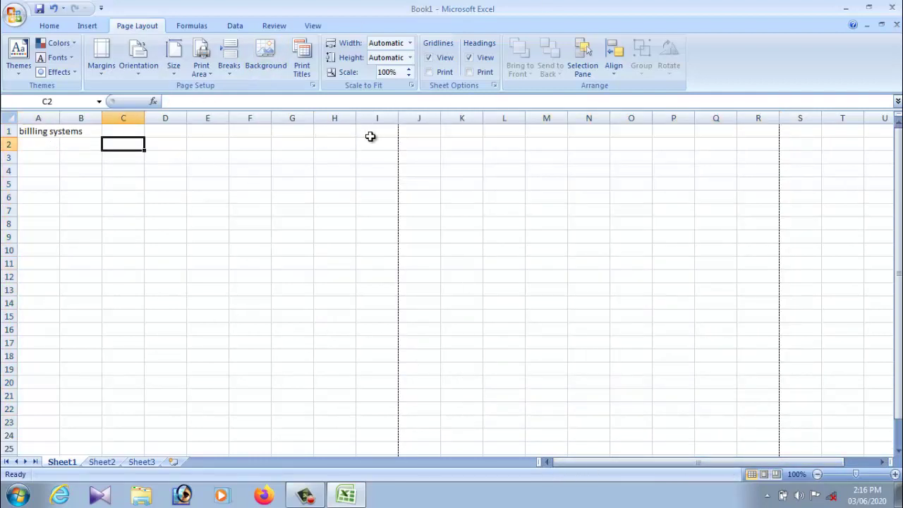
Merge and centre the title across A1:I1, then highlight its text for editing.
drag(60, 134, 379, 134)
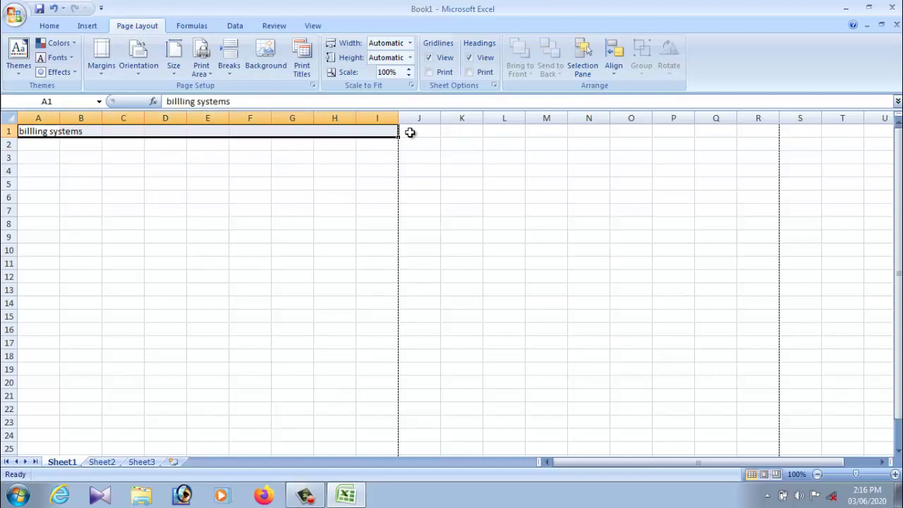
click(337, 178)
drag(23, 132, 367, 137)
click(58, 29)
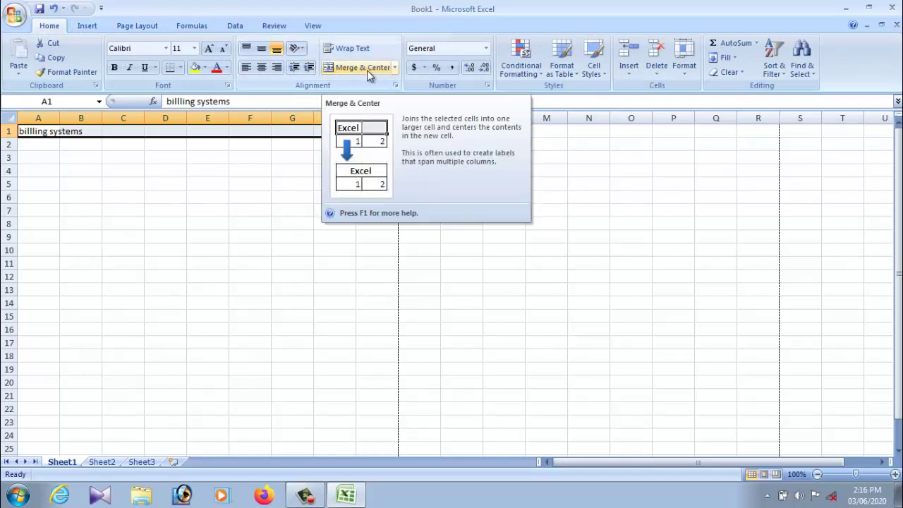
click(216, 167)
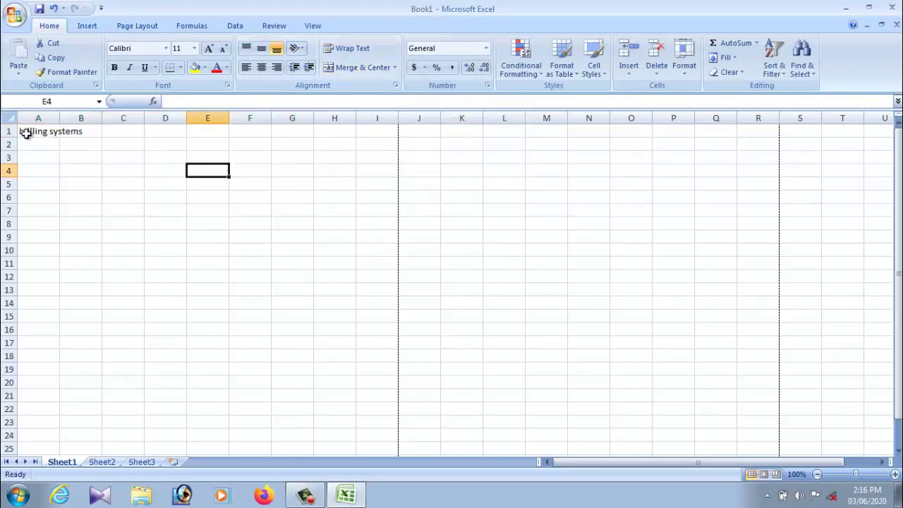
drag(23, 134, 369, 133)
click(188, 132)
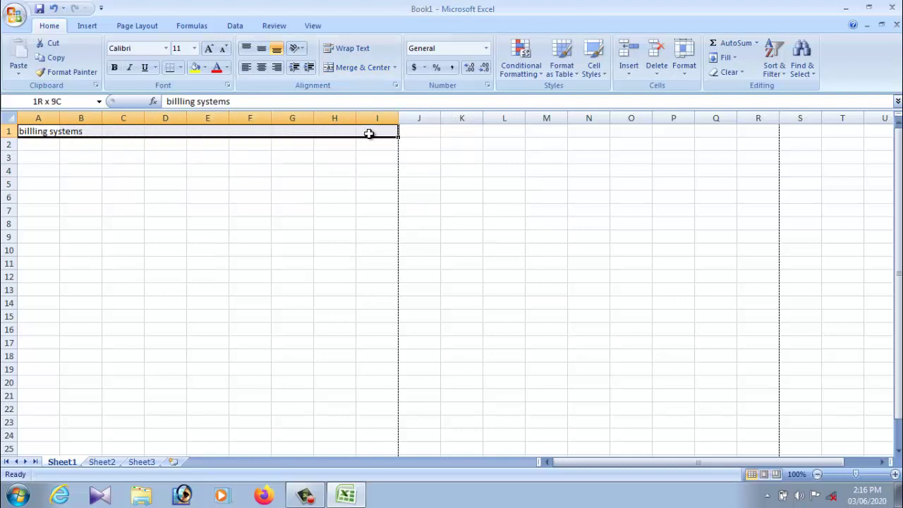
click(363, 67)
click(293, 170)
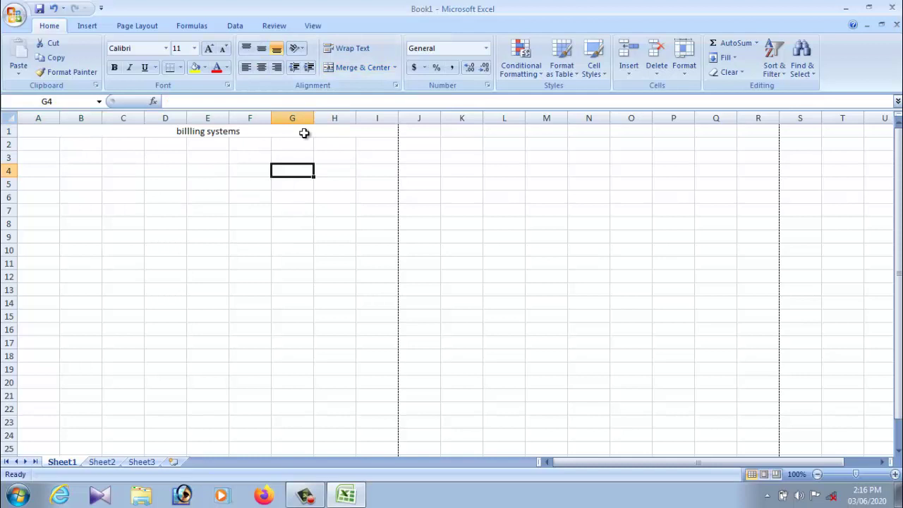
double_click(179, 134)
drag(157, 132, 297, 133)
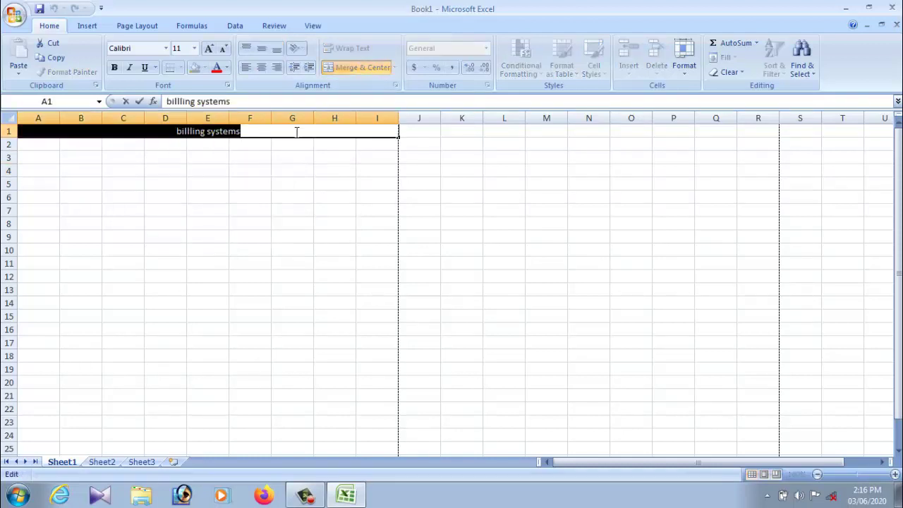
Increase the merged title's font size to 36.
click(211, 51)
click(211, 51)
click(210, 51)
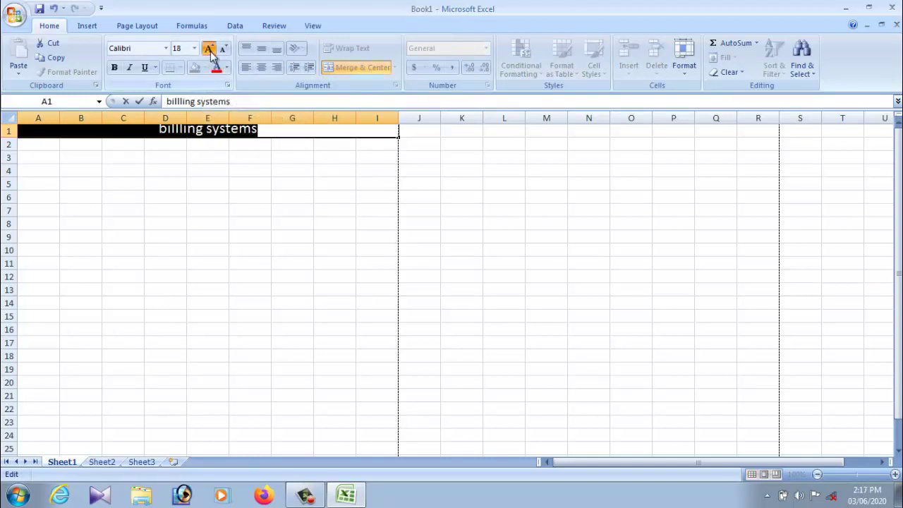
click(210, 51)
click(210, 51)
click(211, 51)
click(210, 51)
click(210, 51)
click(210, 51)
click(292, 224)
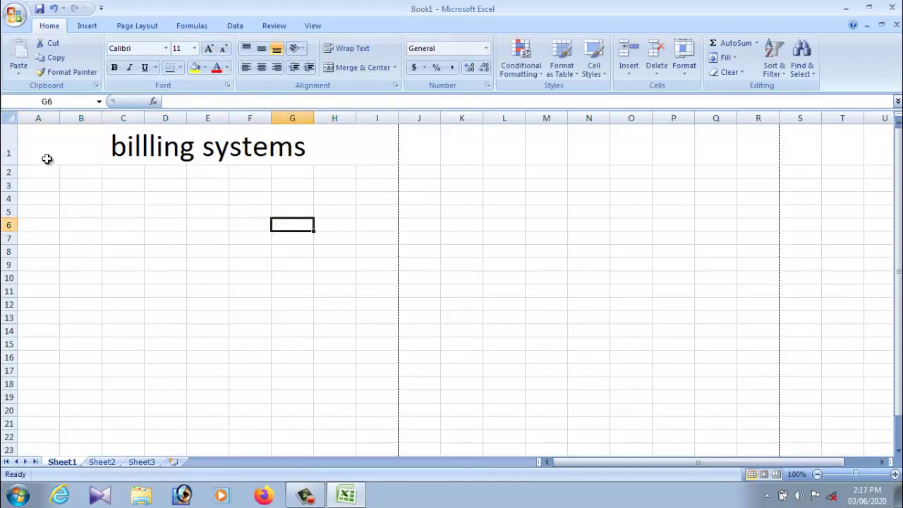
click(327, 158)
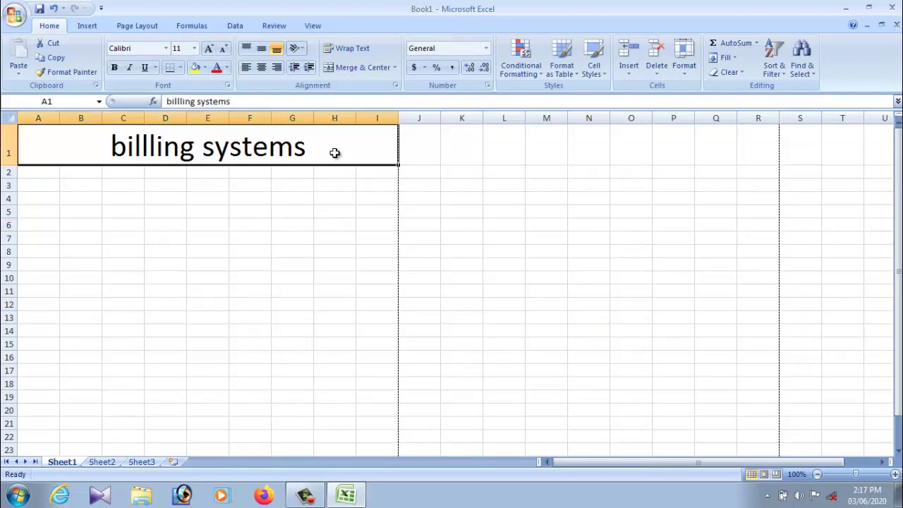
Correct the title text from 'billling systems' to 'Billing Systems'.
double_click(216, 150)
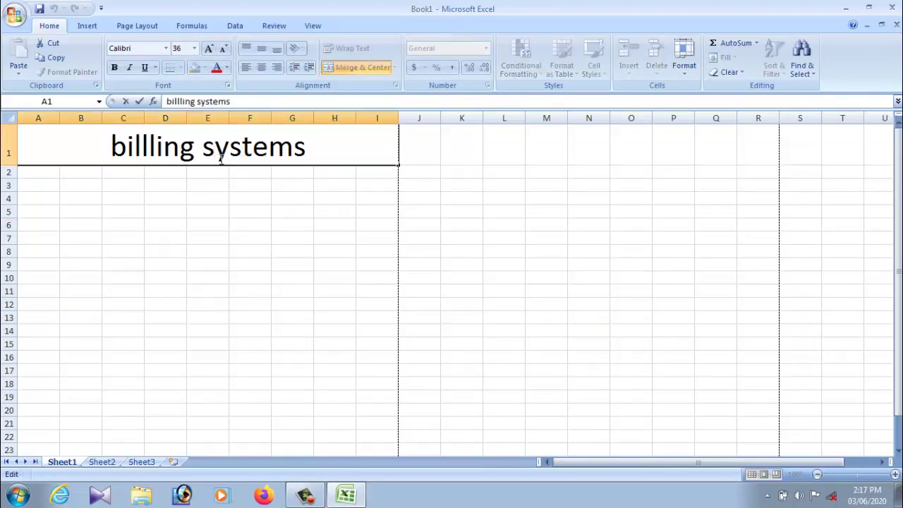
key(BackSpace)
text(S)
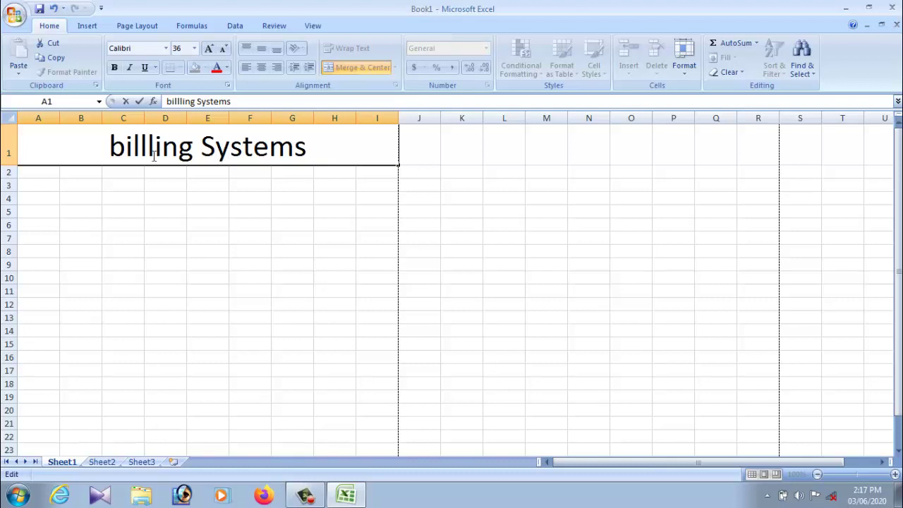
double_click(126, 147)
click(125, 147)
key(BackSpace)
text(B)
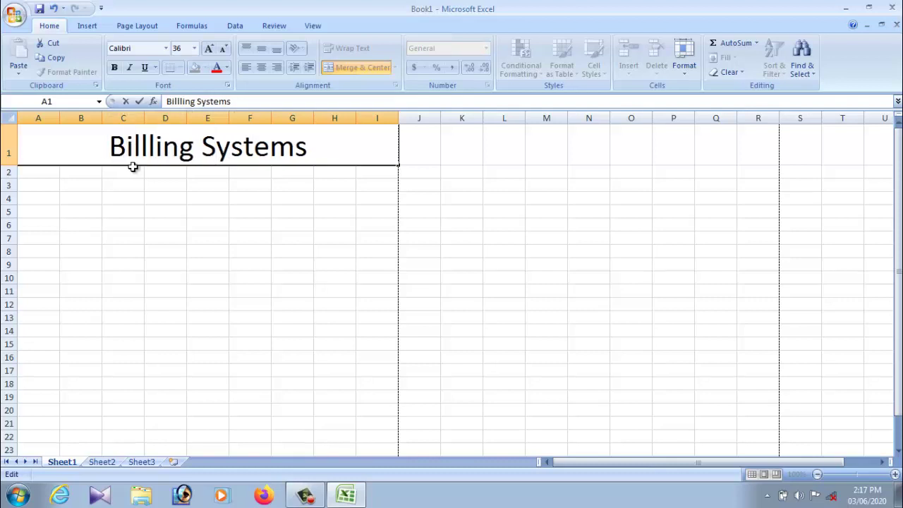
click(149, 147)
key(BackSpace)
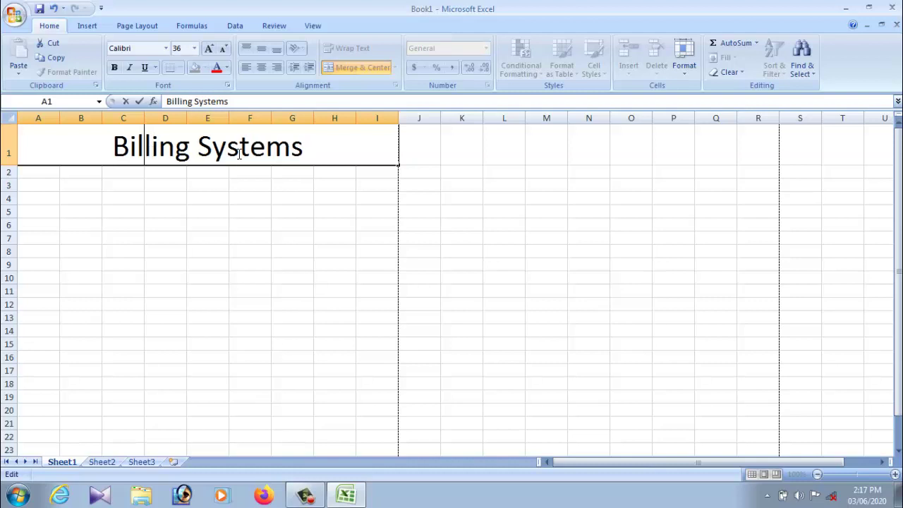
click(305, 149)
Commit the corrected title and enter the header 'sl.no' in cell A2.
click(231, 211)
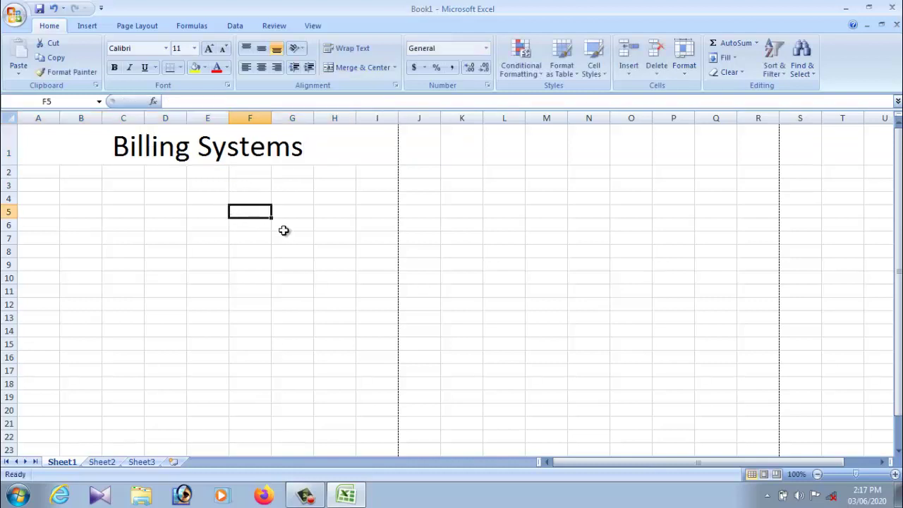
click(325, 156)
click(284, 234)
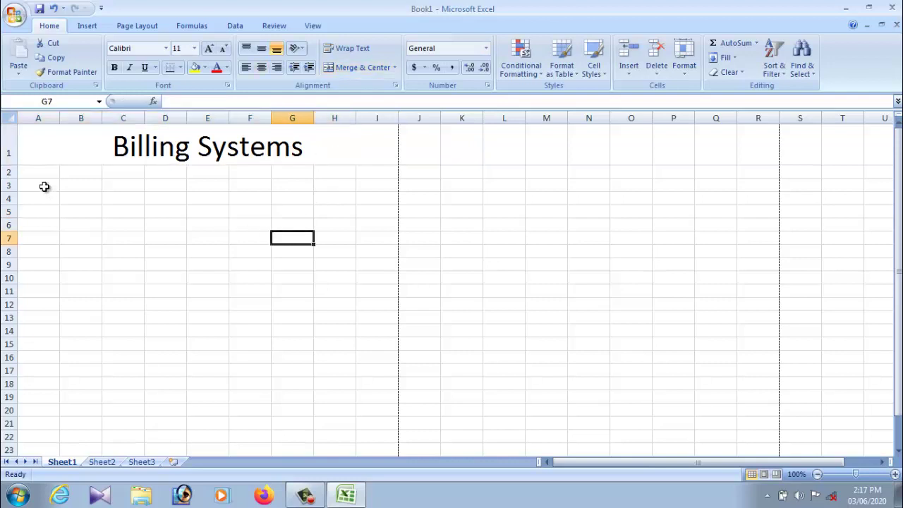
click(45, 175)
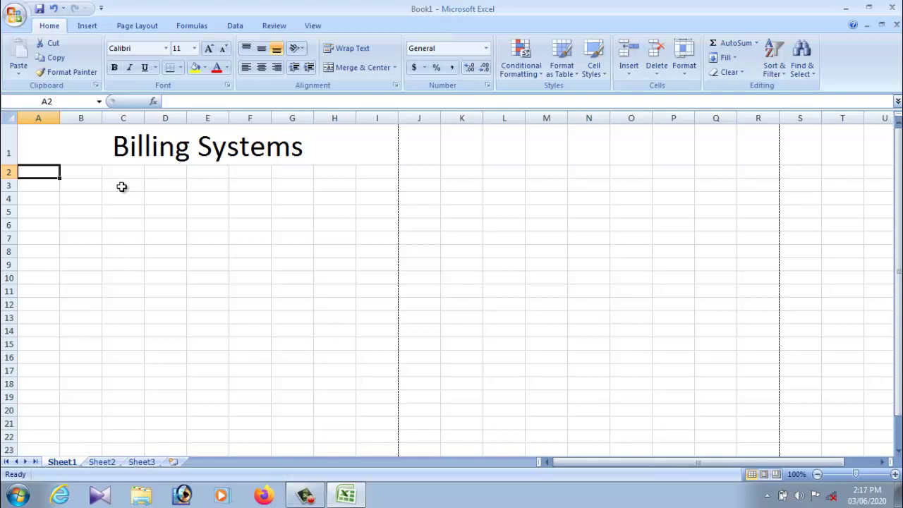
text(sl)
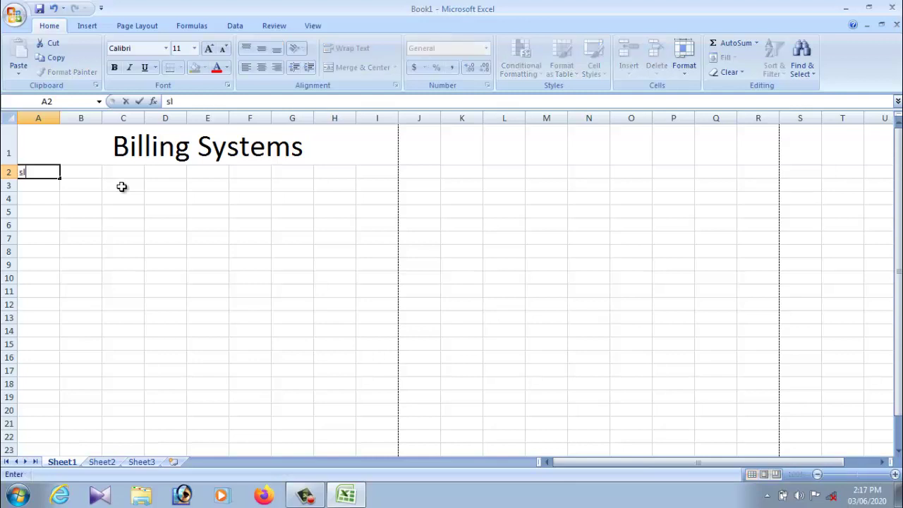
text(o)
text(.)
click(94, 171)
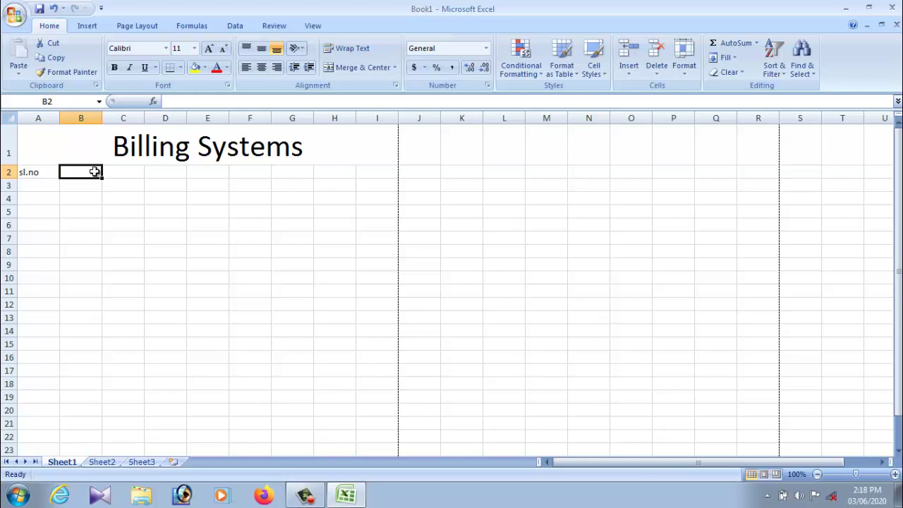
Enter the headers 'items' in B2 and 'price' in C2.
click(95, 182)
click(88, 171)
click(87, 185)
click(85, 170)
click(85, 185)
click(81, 173)
double_click(90, 172)
text(ite)
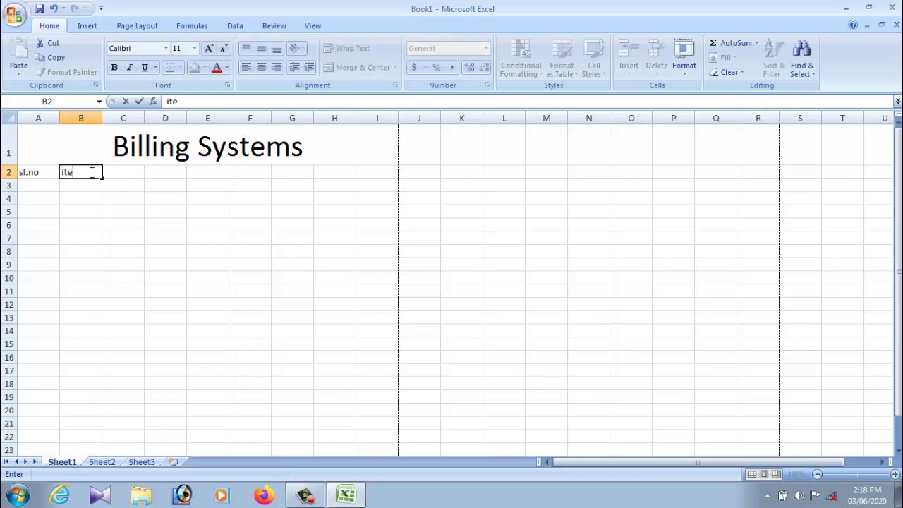
text(ms)
click(135, 173)
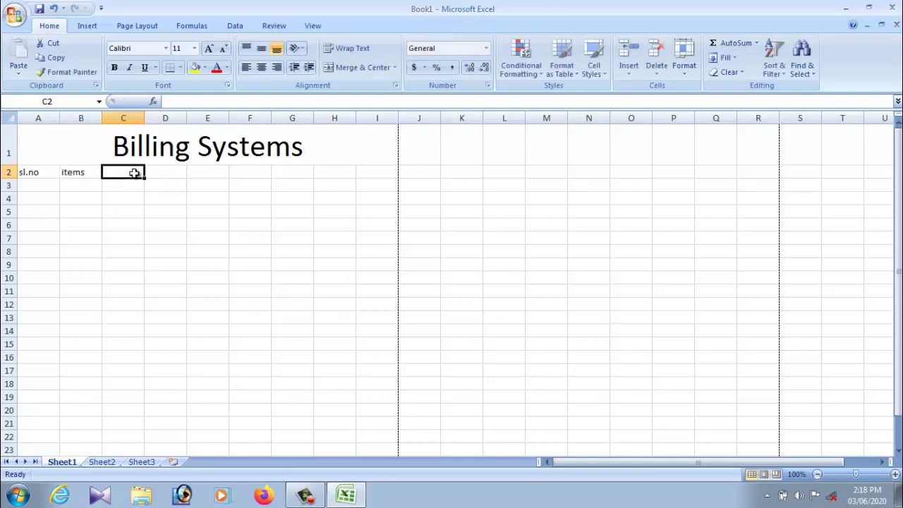
text(price)
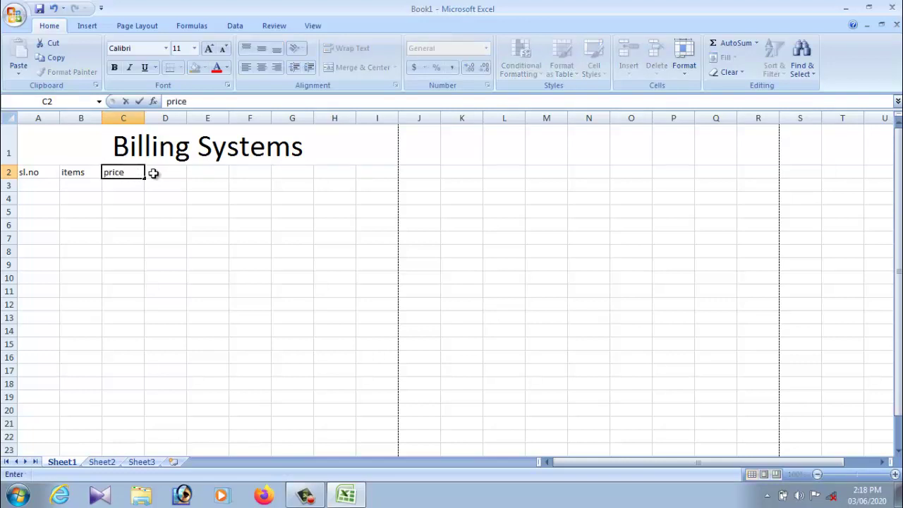
click(159, 173)
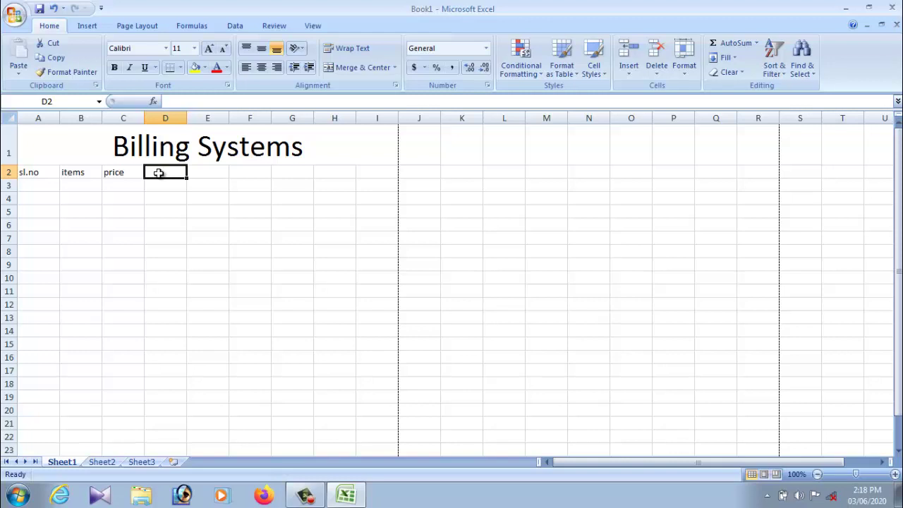
Click repeatedly among cells B3, C3 and D3 below the headers.
click(84, 185)
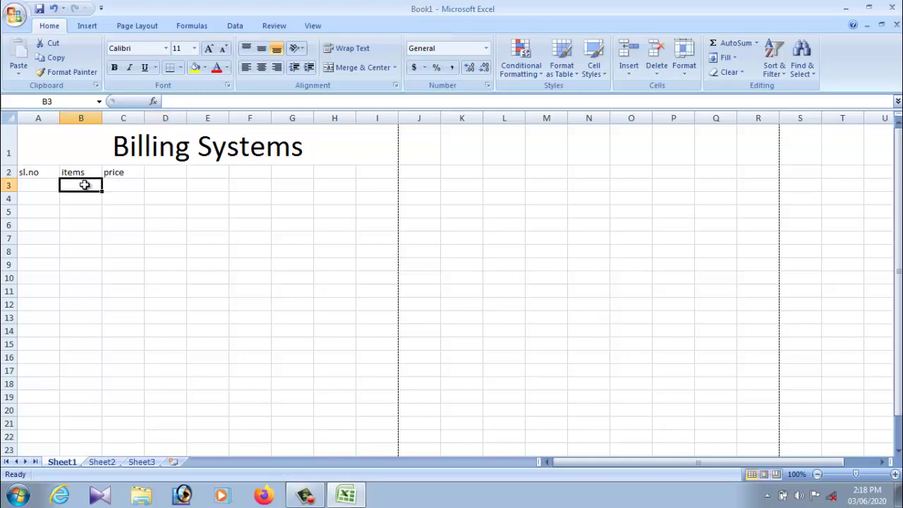
click(120, 184)
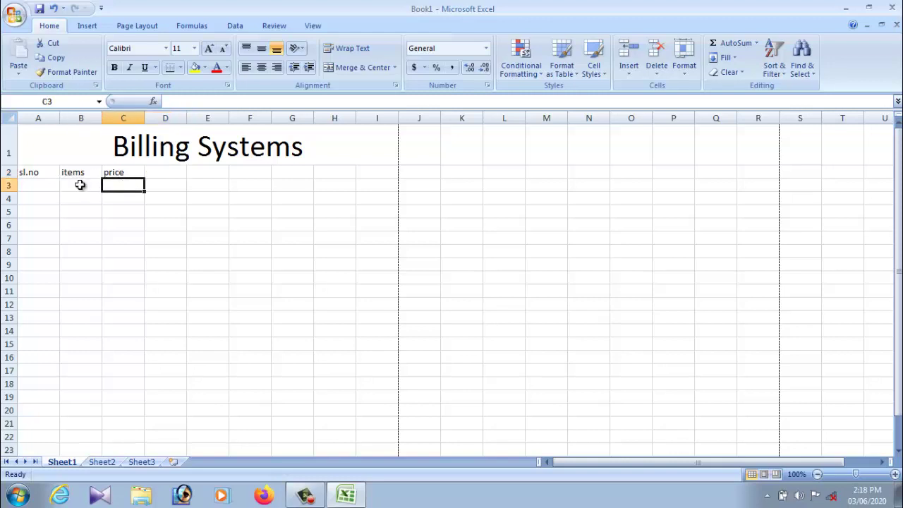
click(81, 184)
click(127, 187)
click(89, 188)
click(111, 189)
click(96, 188)
click(117, 188)
click(84, 187)
click(134, 186)
click(83, 187)
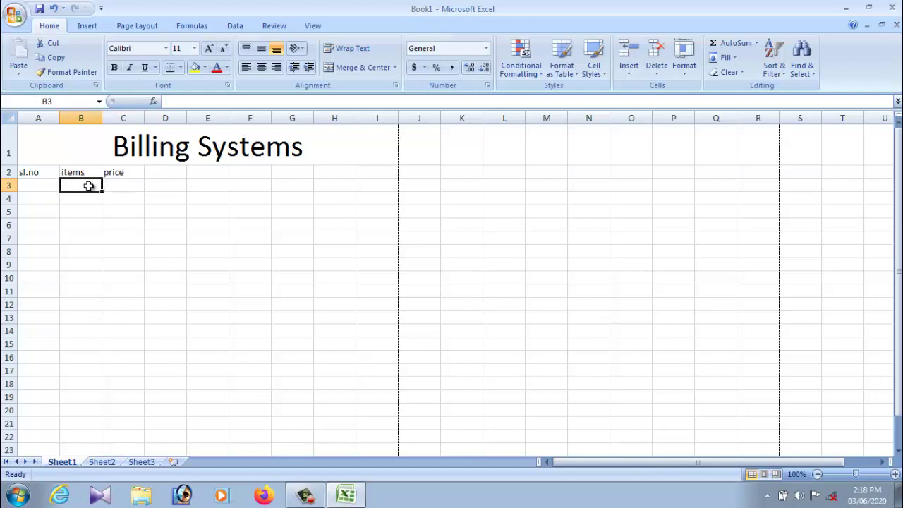
click(112, 187)
click(86, 182)
click(127, 181)
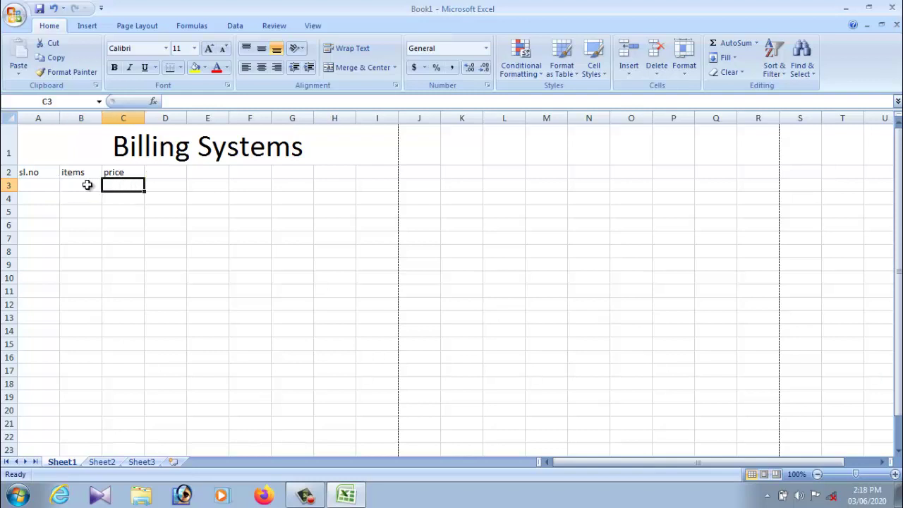
click(86, 182)
click(134, 186)
click(167, 172)
click(170, 186)
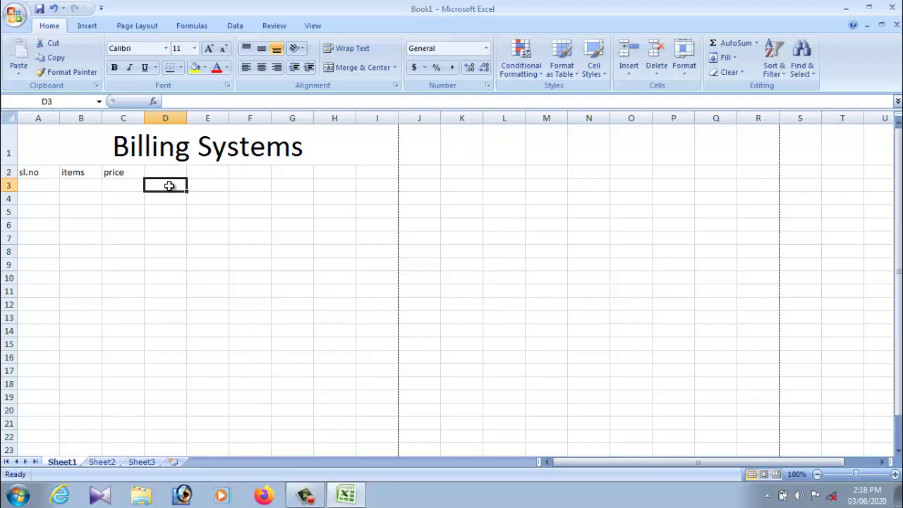
Enter the headers 'Quintity' in D2 and 'total' in E2.
click(169, 175)
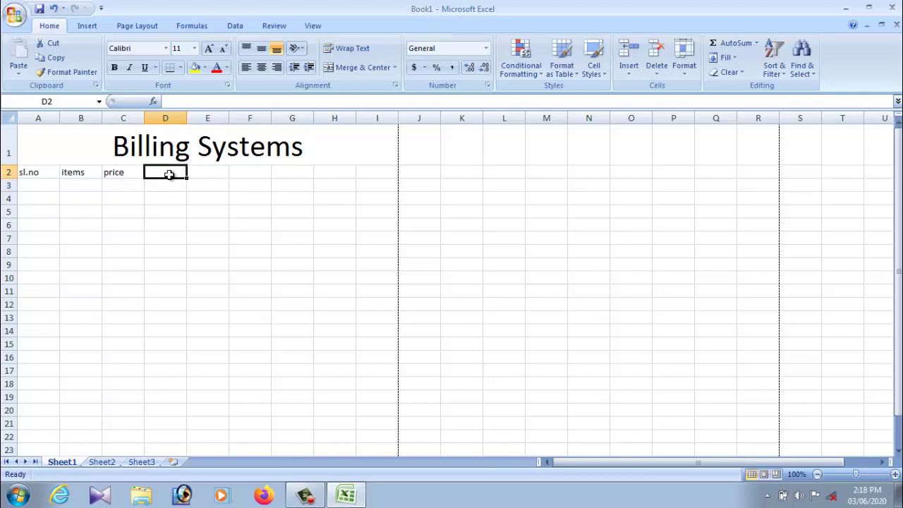
text(Qui)
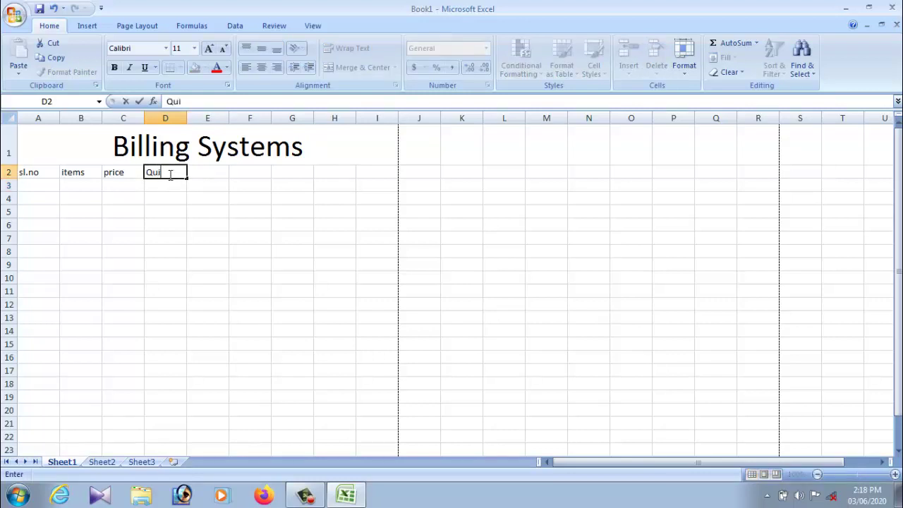
text(ntity)
click(216, 177)
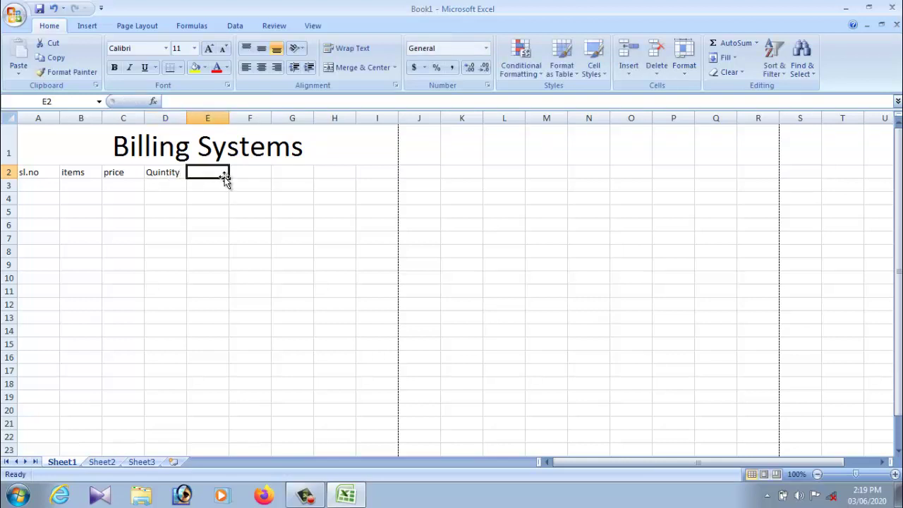
text(total)
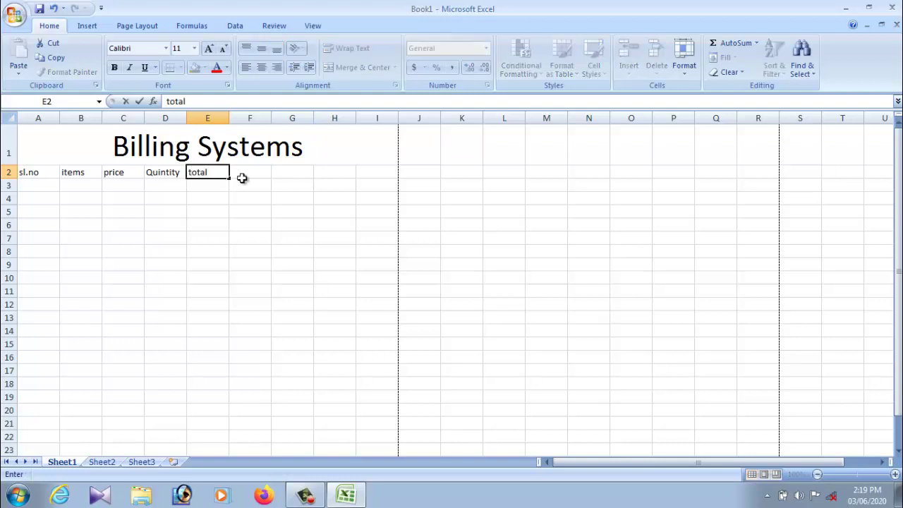
click(248, 179)
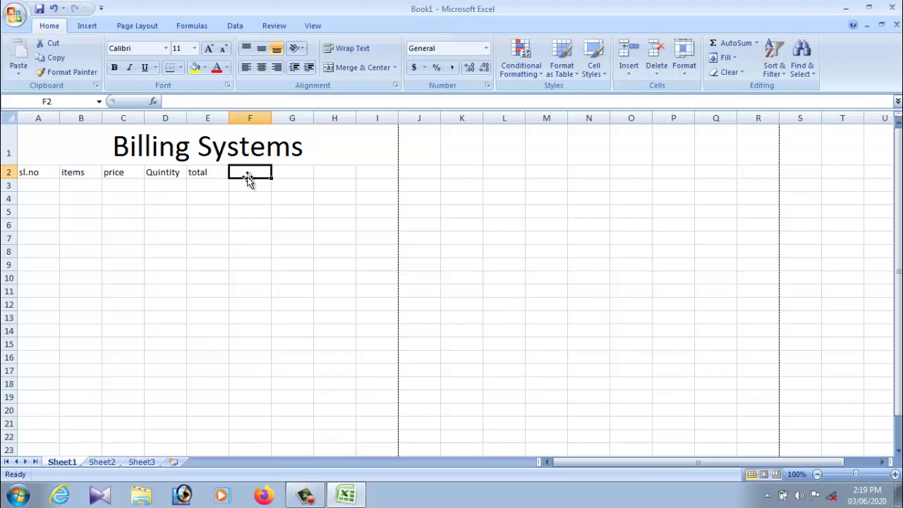
Enter 'Discount' in F2 and 'net amount' in G2.
click(248, 186)
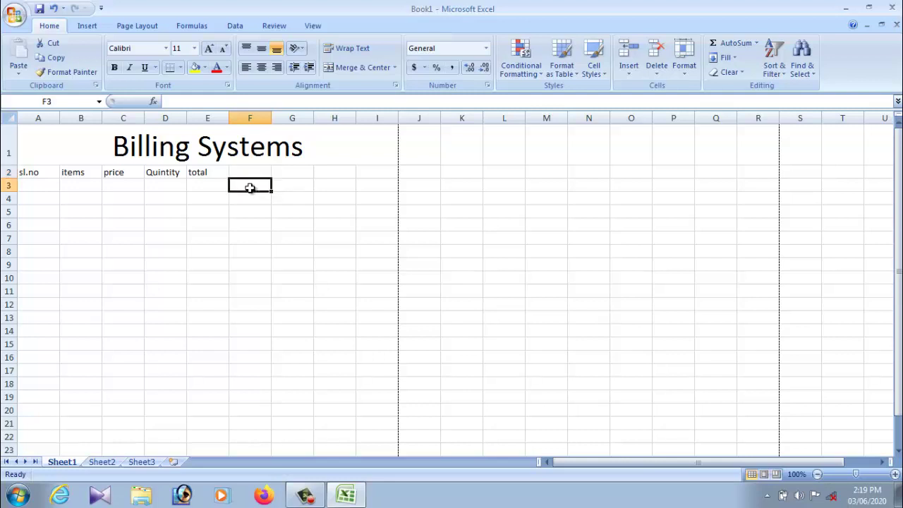
click(253, 171)
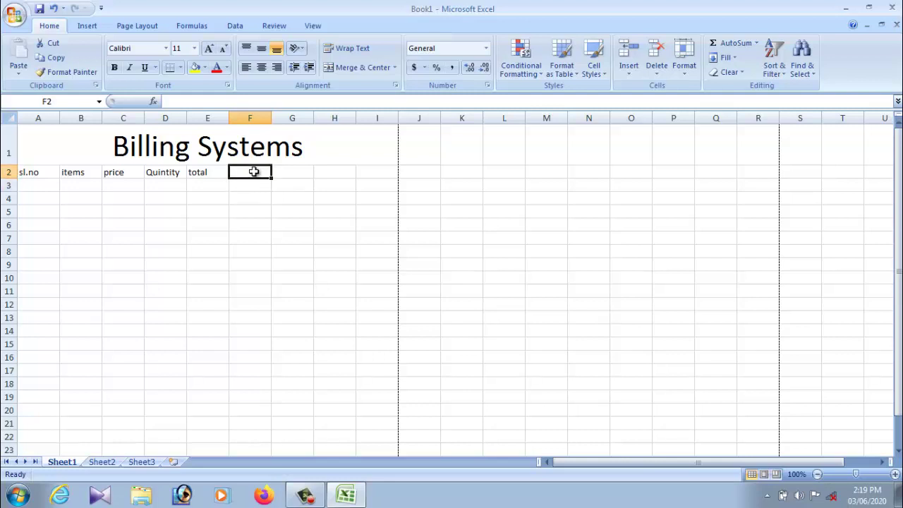
click(249, 183)
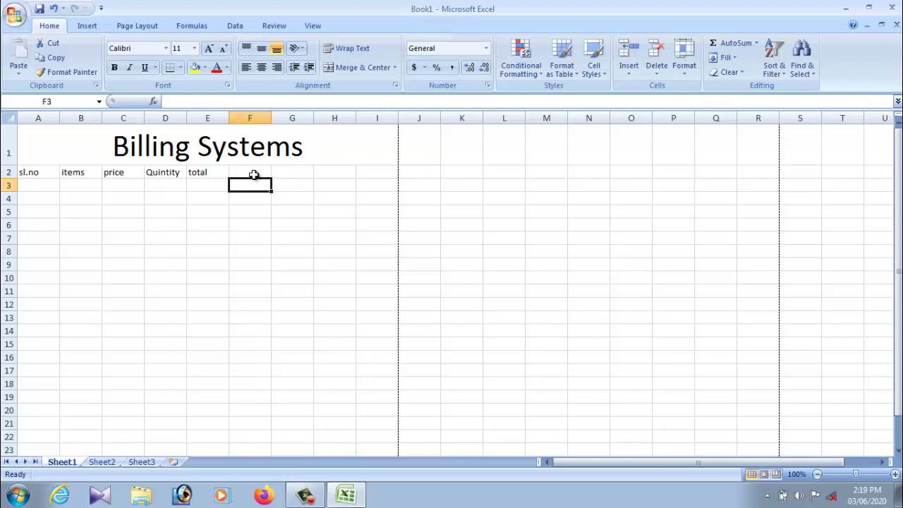
click(253, 174)
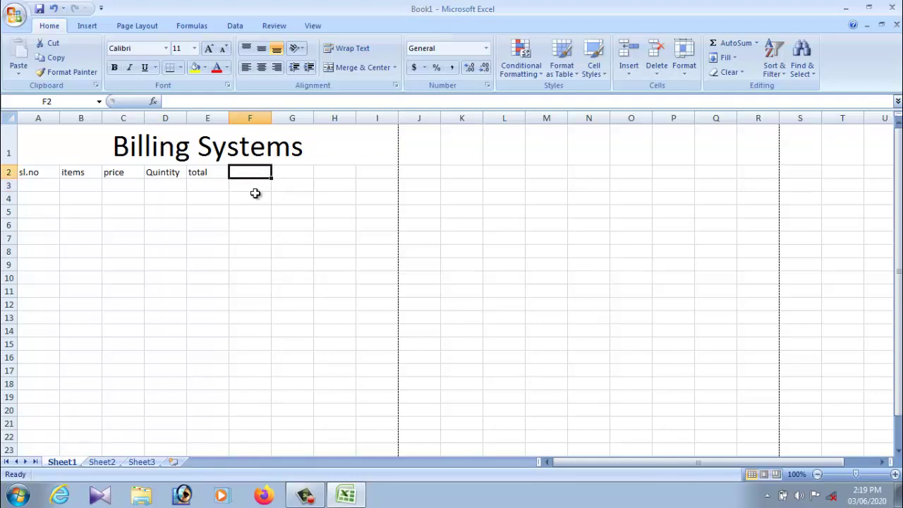
click(254, 184)
click(254, 171)
click(256, 184)
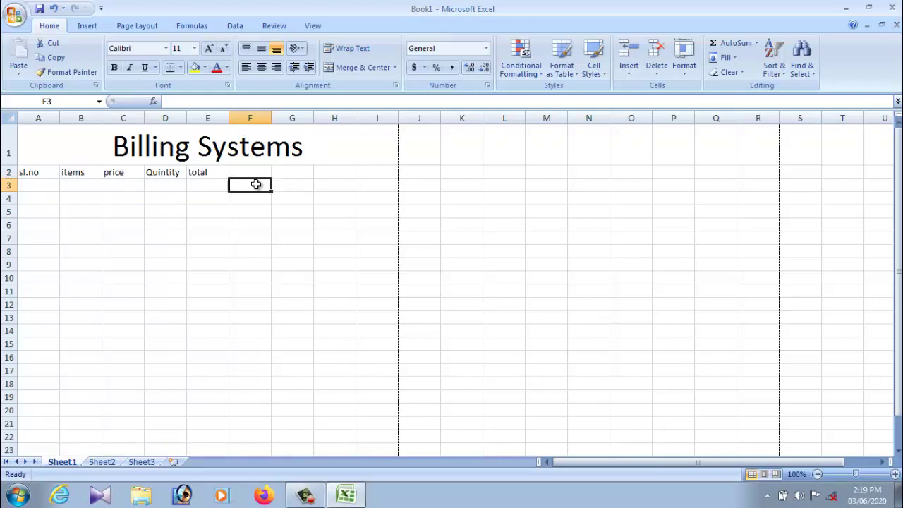
click(256, 172)
click(257, 183)
click(257, 175)
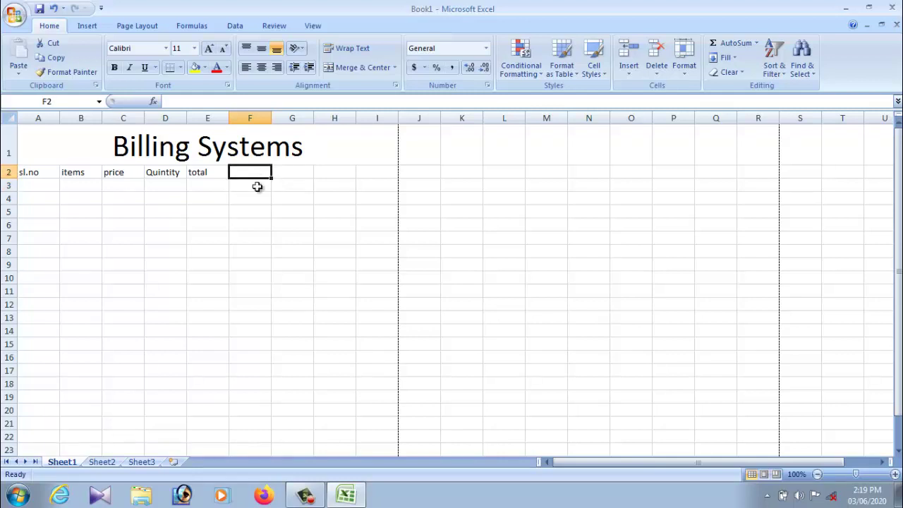
click(256, 184)
click(257, 175)
click(254, 182)
click(254, 172)
double_click(253, 172)
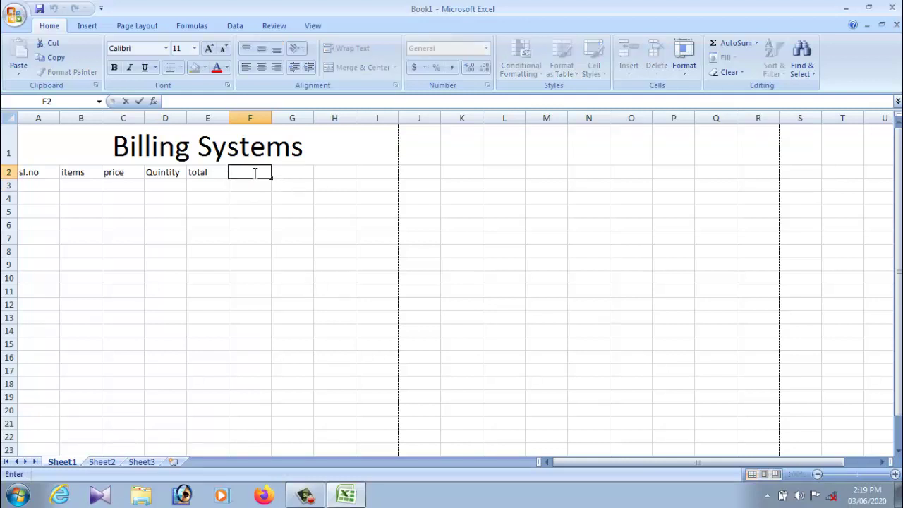
text(Disc)
text(ount)
click(307, 172)
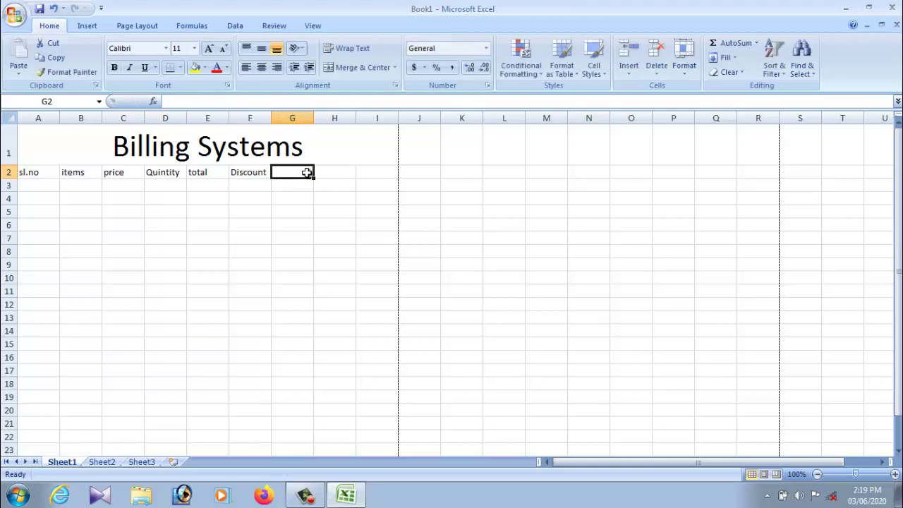
text(n)
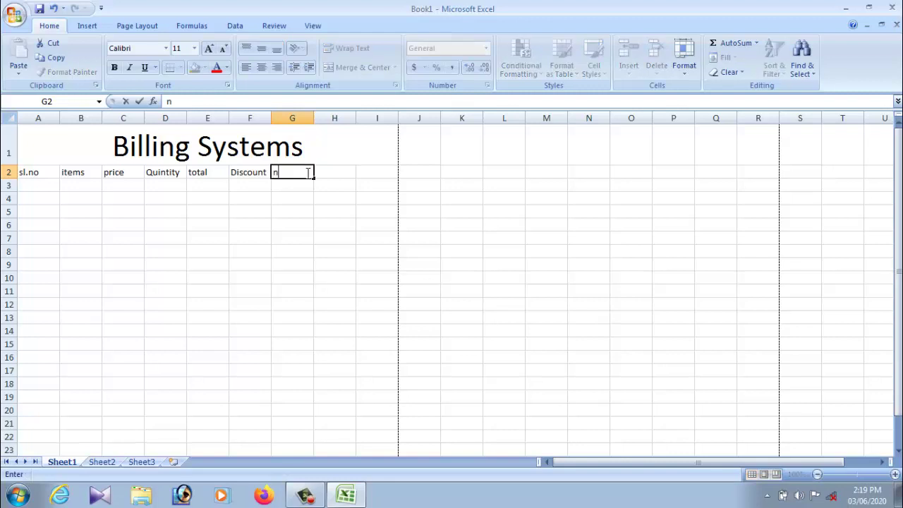
text(et amount)
click(291, 252)
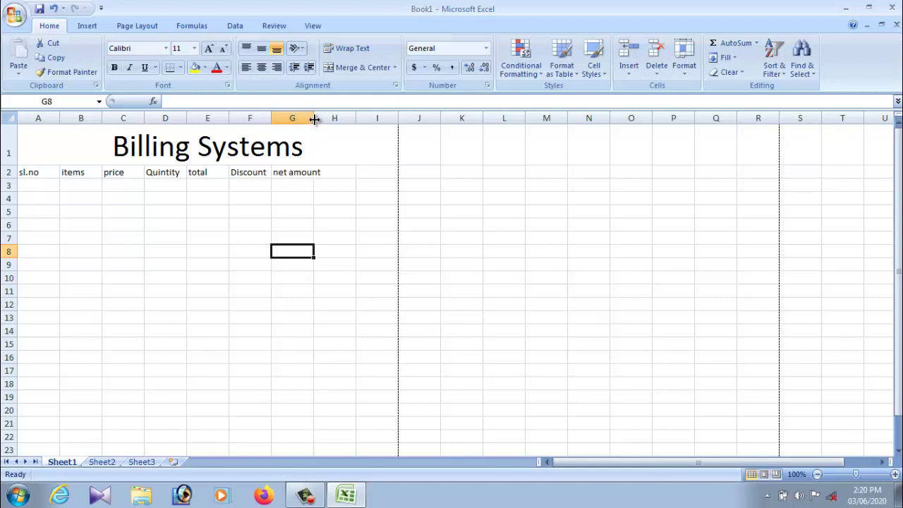
Adjust the widths of columns F and G so Discount and net amount fit.
drag(315, 119, 344, 119)
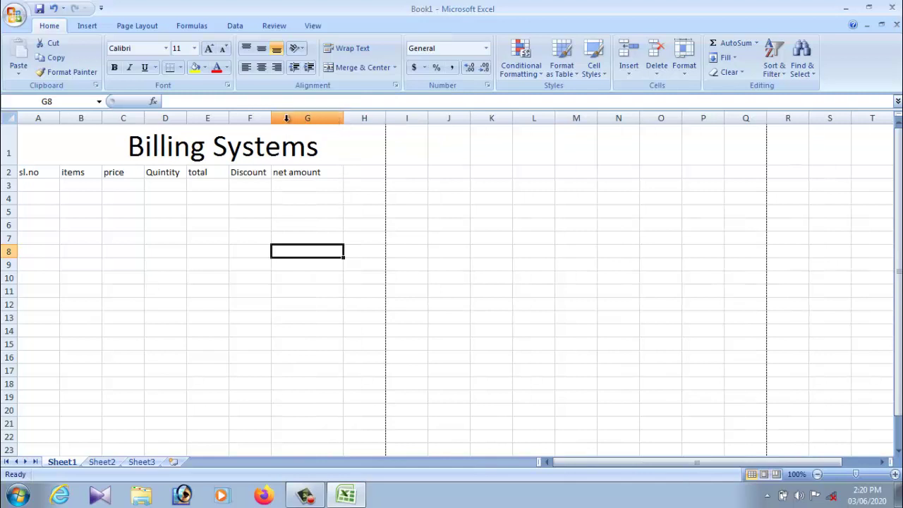
mouse_move(271, 119)
mouse_down()
mouse_move(282, 119)
mouse_move(107, 120)
mouse_up()
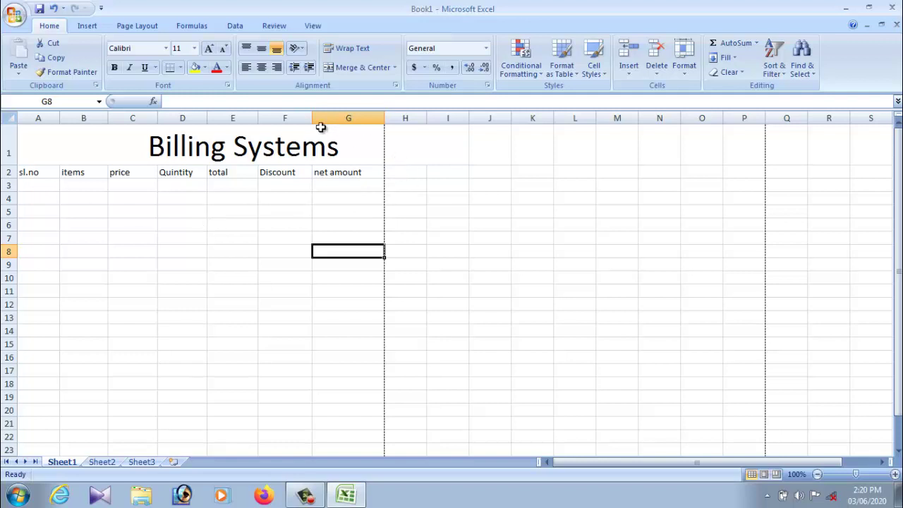
drag(312, 118, 361, 120)
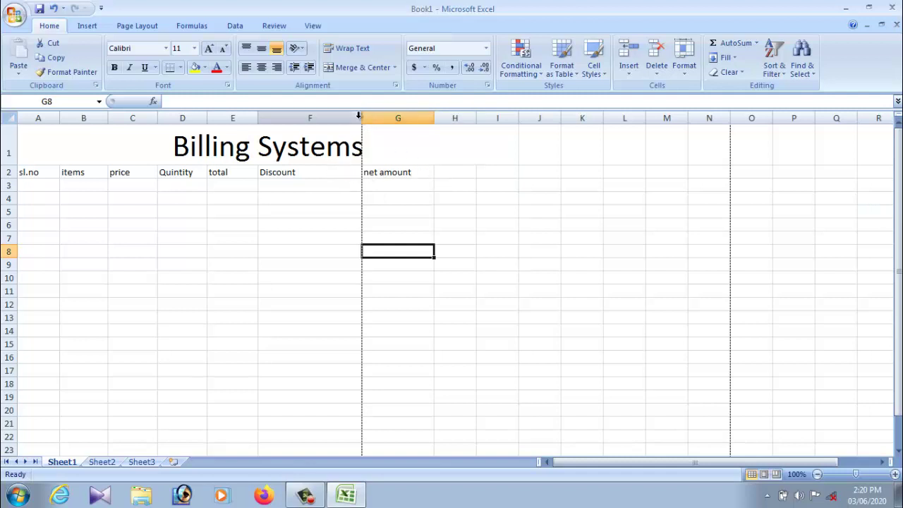
mouse_move(359, 115)
mouse_down()
mouse_move(304, 118)
mouse_move(325, 120)
mouse_up()
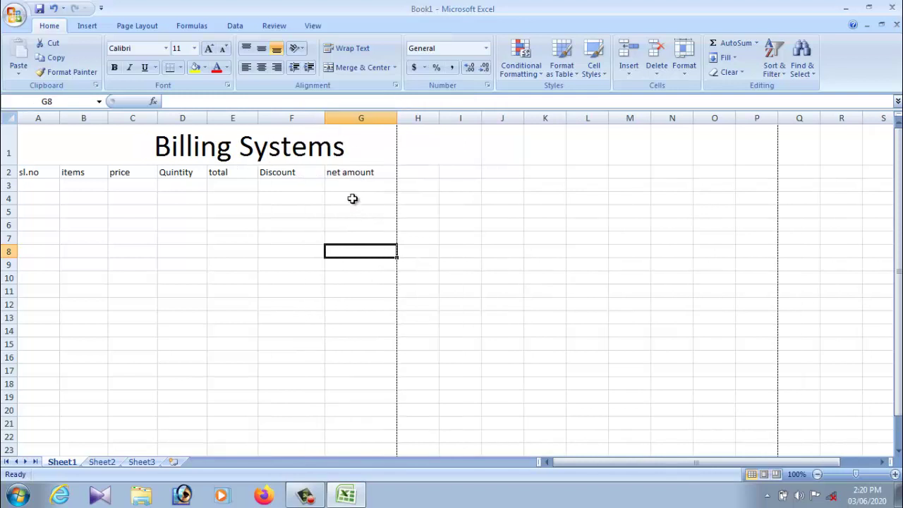
click(53, 187)
drag(34, 173, 341, 178)
Resize the A2:G2 header text so every header fits, and narrow column F slightly.
click(337, 195)
click(39, 176)
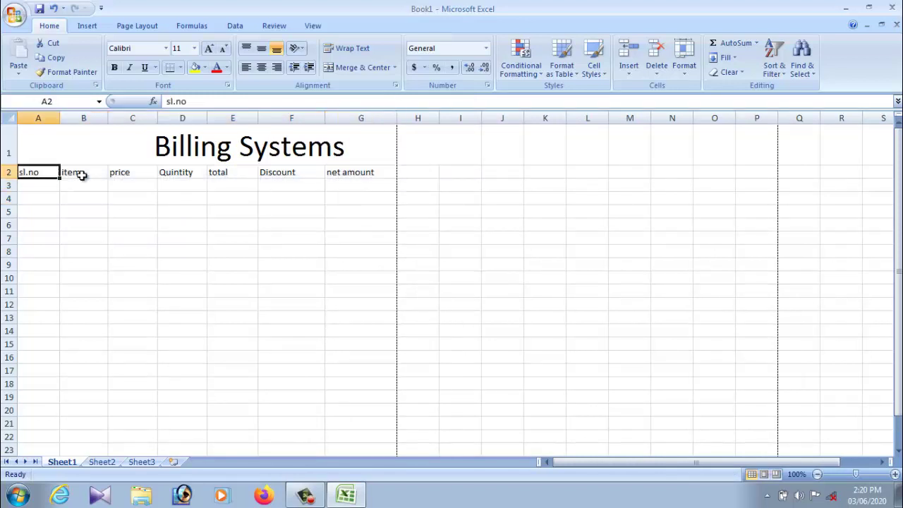
drag(82, 176, 345, 178)
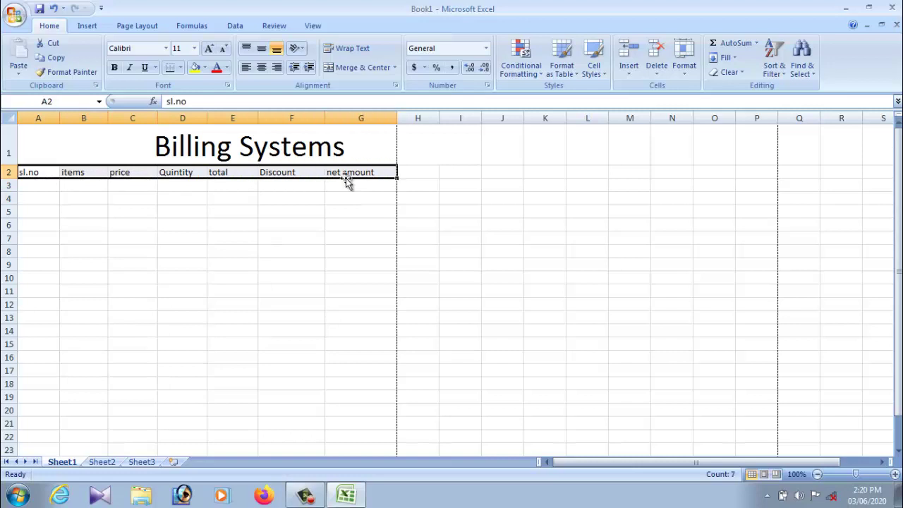
click(209, 48)
click(209, 48)
click(209, 48)
click(209, 48)
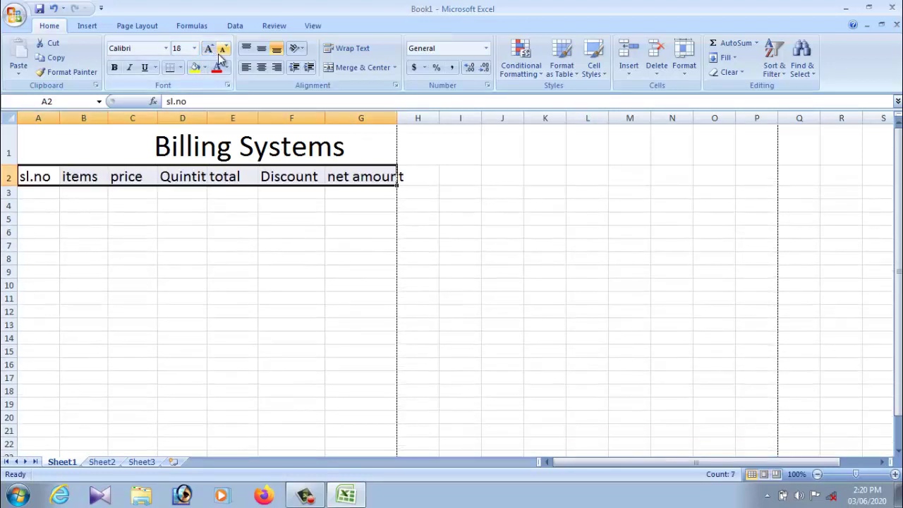
click(222, 49)
click(355, 300)
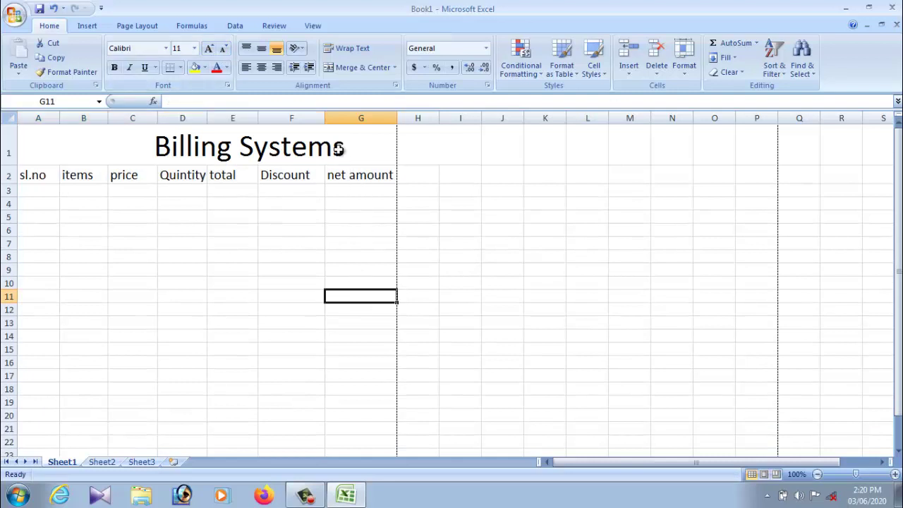
drag(326, 118, 318, 118)
click(351, 204)
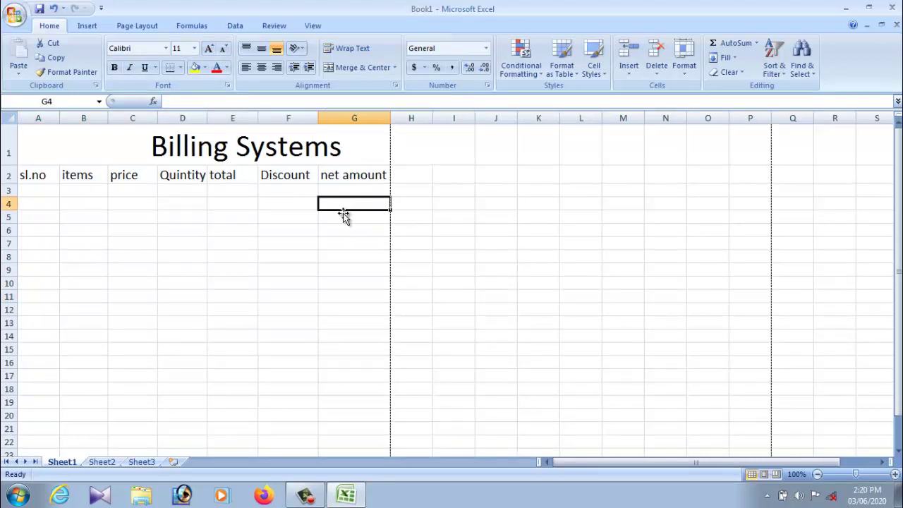
click(47, 191)
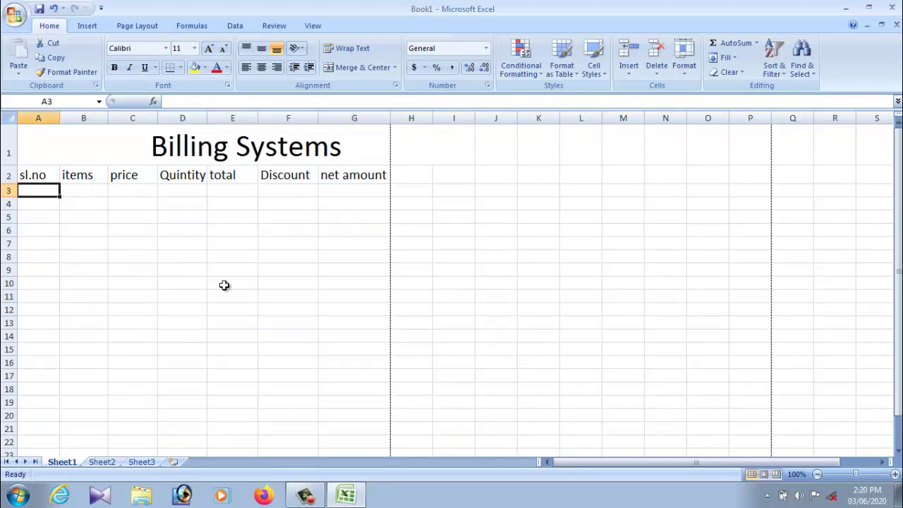
Capitalise the first letters of the Sl.no and Price headers.
double_click(33, 176)
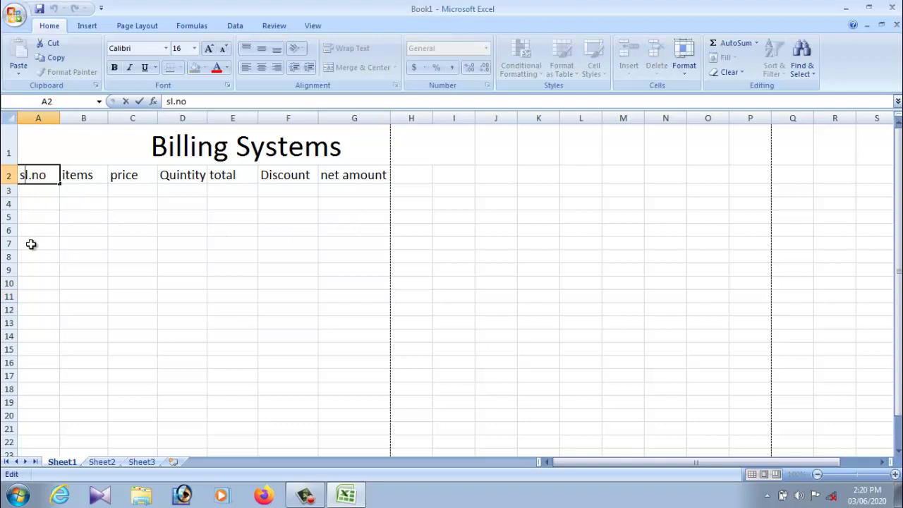
key(BackSpace)
text(S)
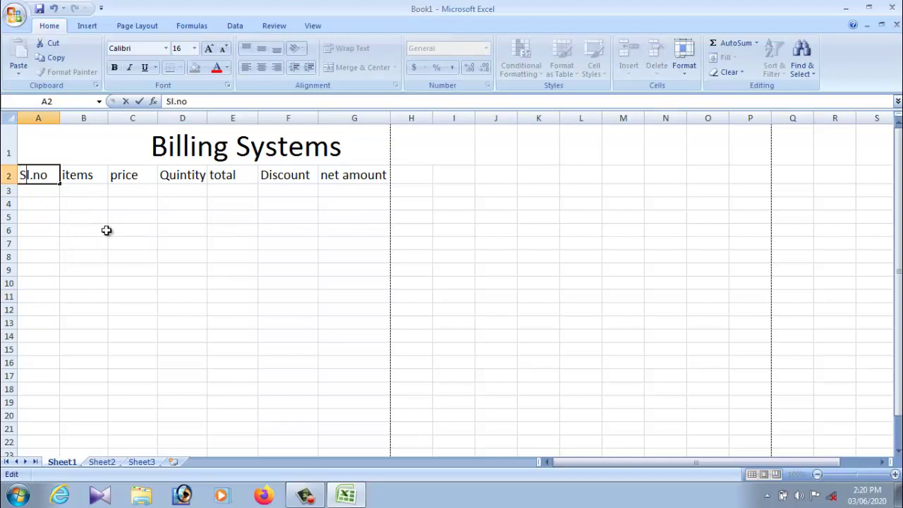
click(113, 230)
double_click(118, 176)
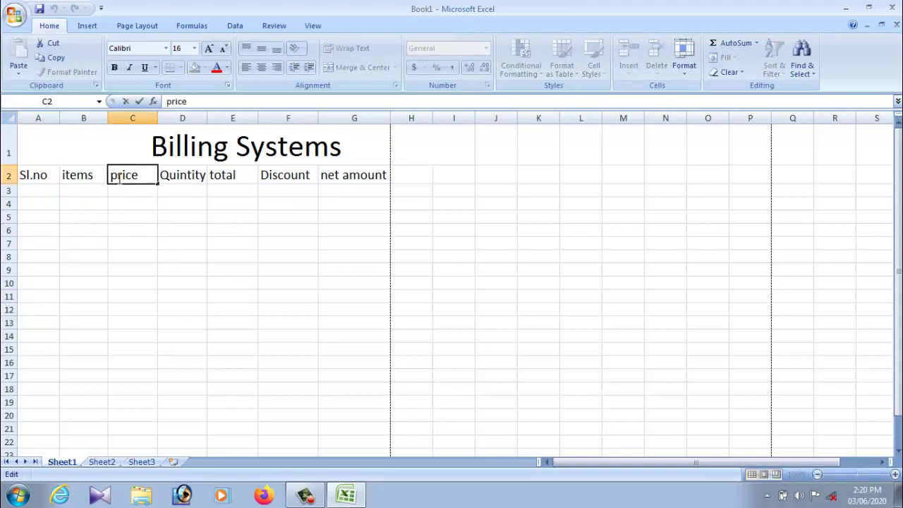
key(BackSpace)
text(P)
click(192, 194)
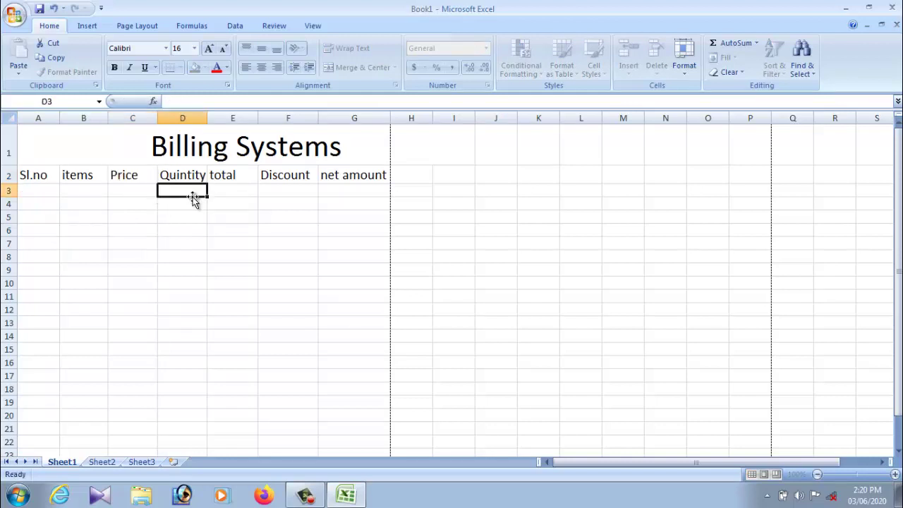
Capitalise the Total and Net amount headers and start correcting the items header.
double_click(223, 178)
key(BackSpace)
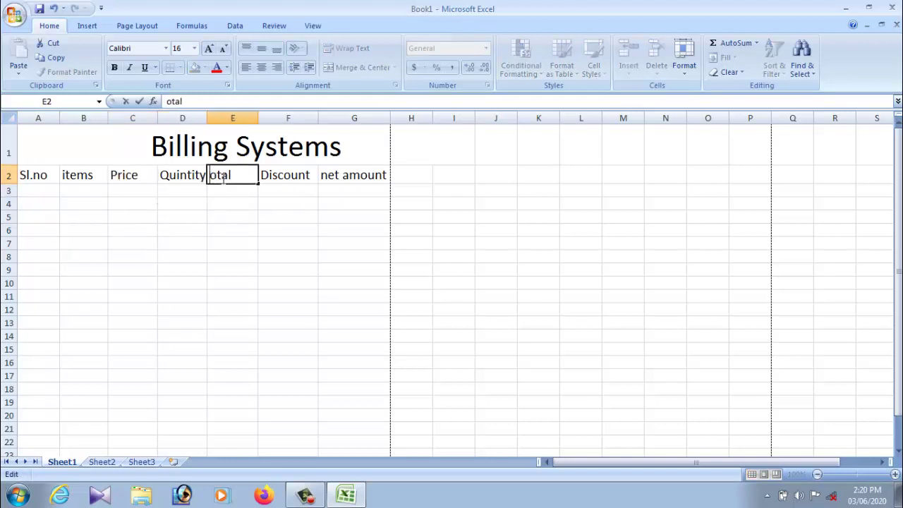
text(T)
click(278, 179)
click(347, 177)
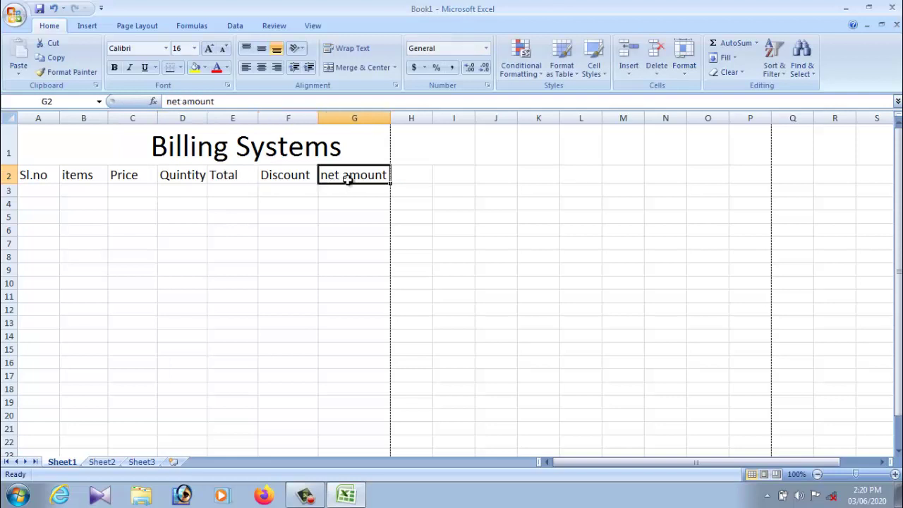
double_click(329, 179)
key(BackSpace)
text(N)
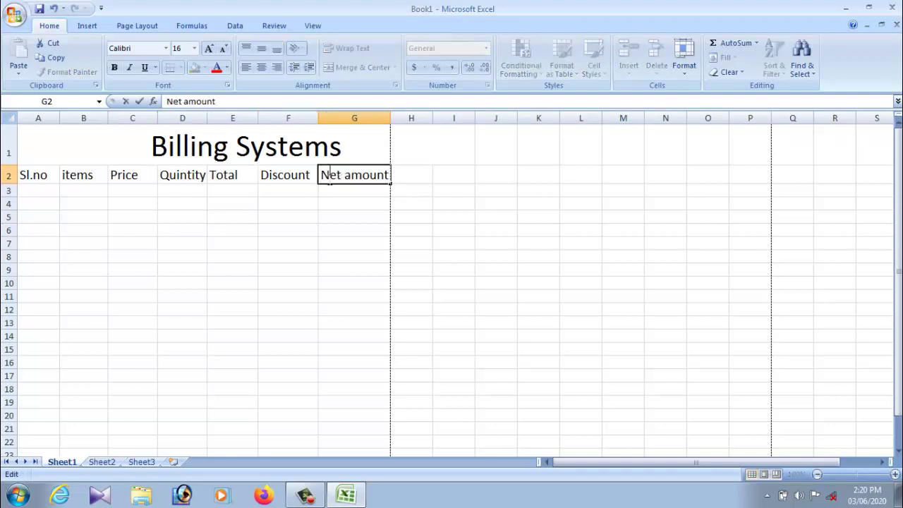
key(Return)
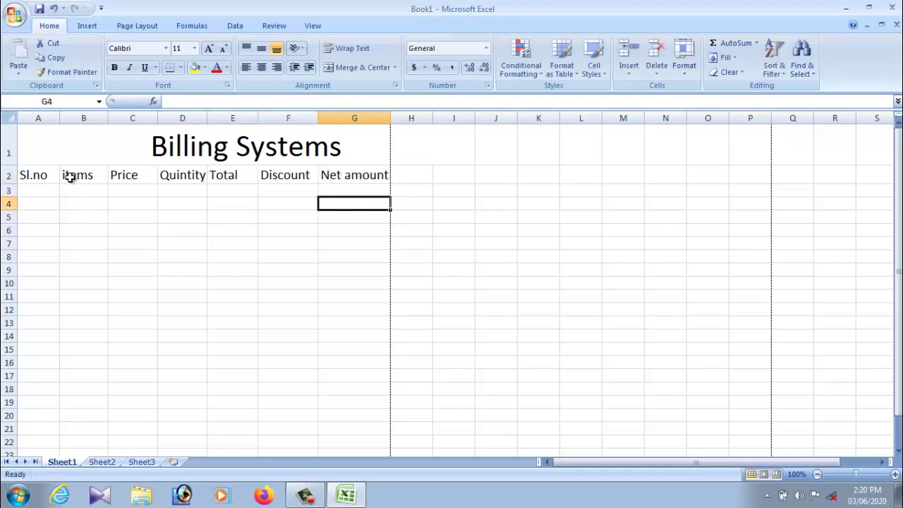
click(64, 180)
double_click(64, 179)
key(BackSpace)
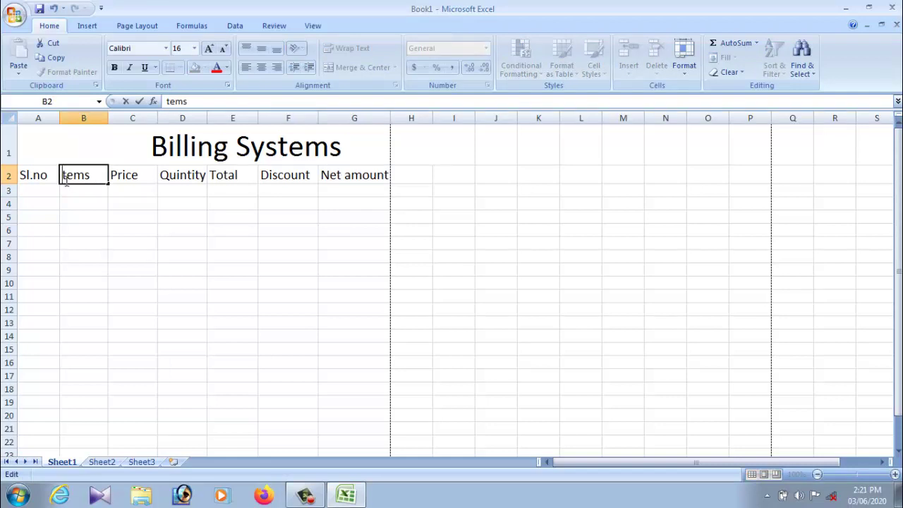
Finish the Items header, then enter serial numbers 1 and 2 in A3 and A4.
text(I)
click(78, 216)
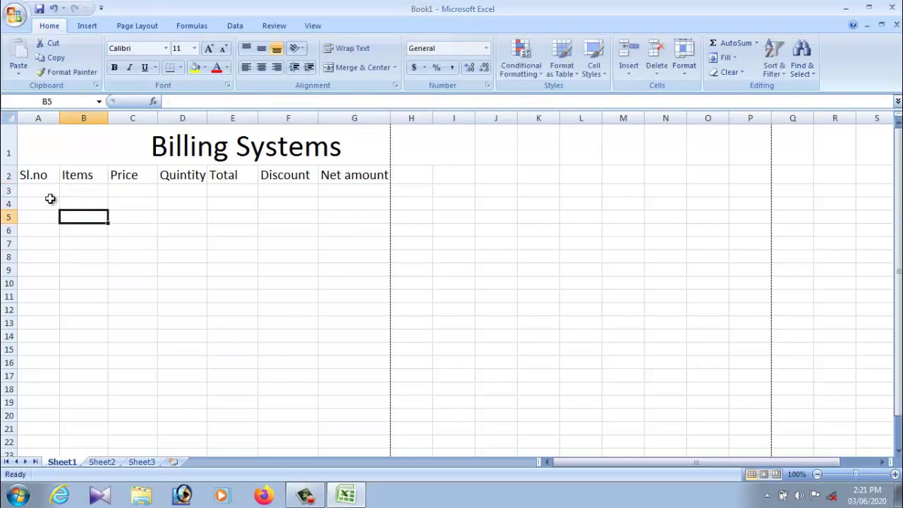
click(43, 193)
text(1)
key(Return)
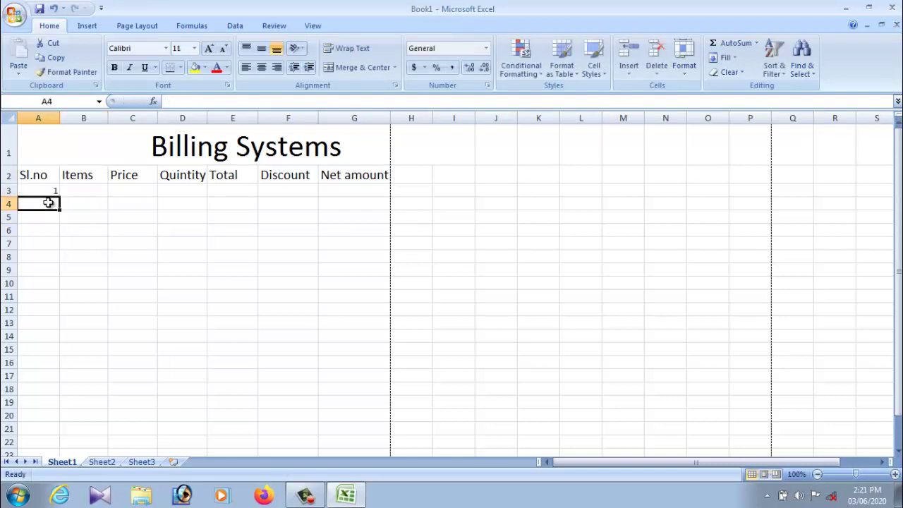
text(2)
key(Return)
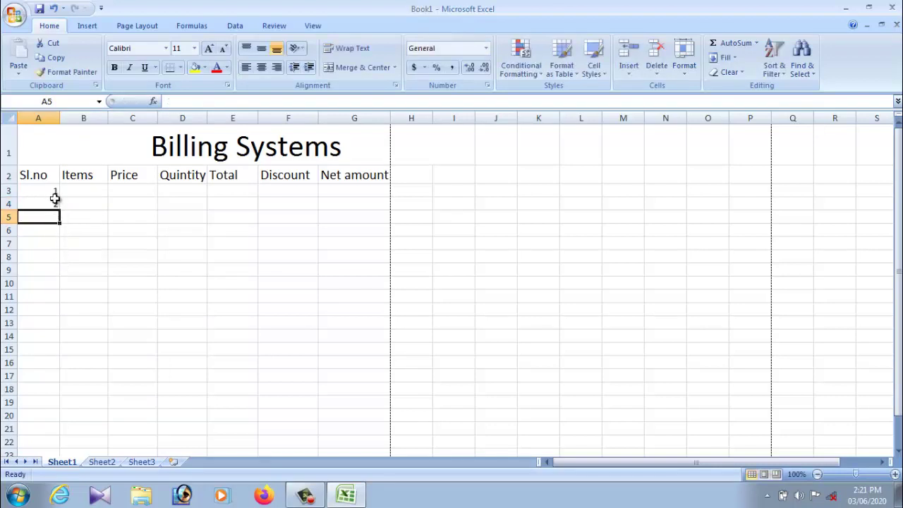
Fill A4 down to A13 as a series, numbering 1 through 11.
click(52, 195)
click(54, 205)
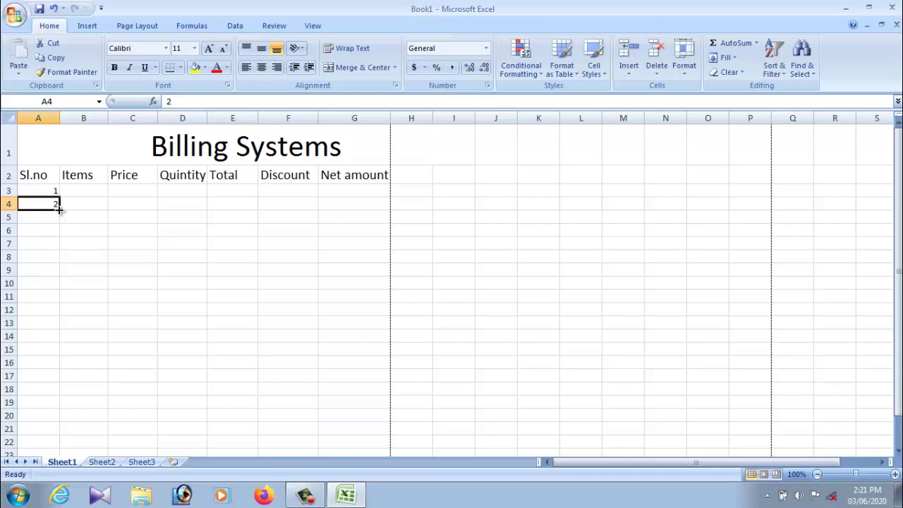
drag(60, 208, 60, 208)
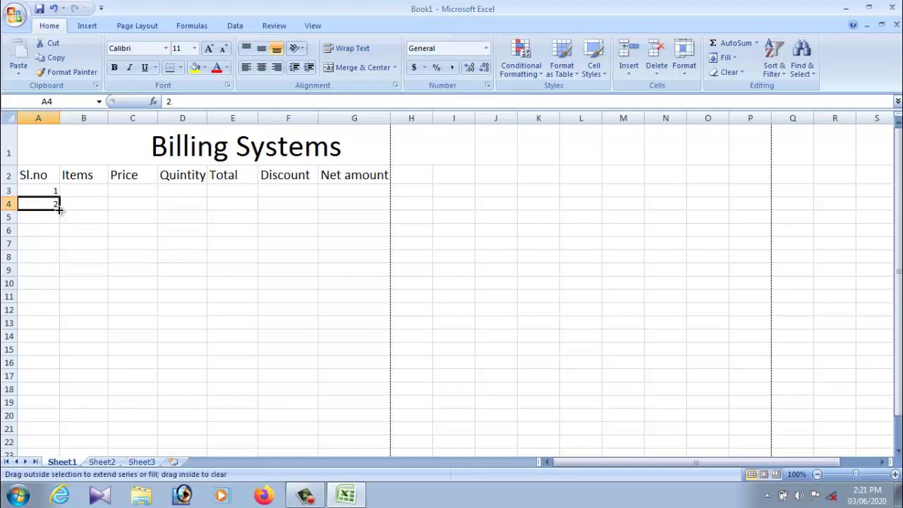
drag(60, 209, 59, 331)
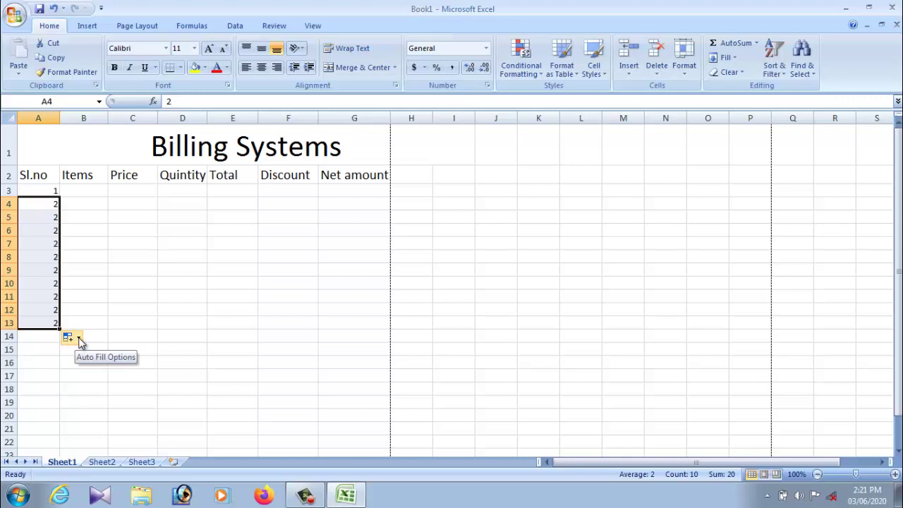
click(79, 341)
click(97, 370)
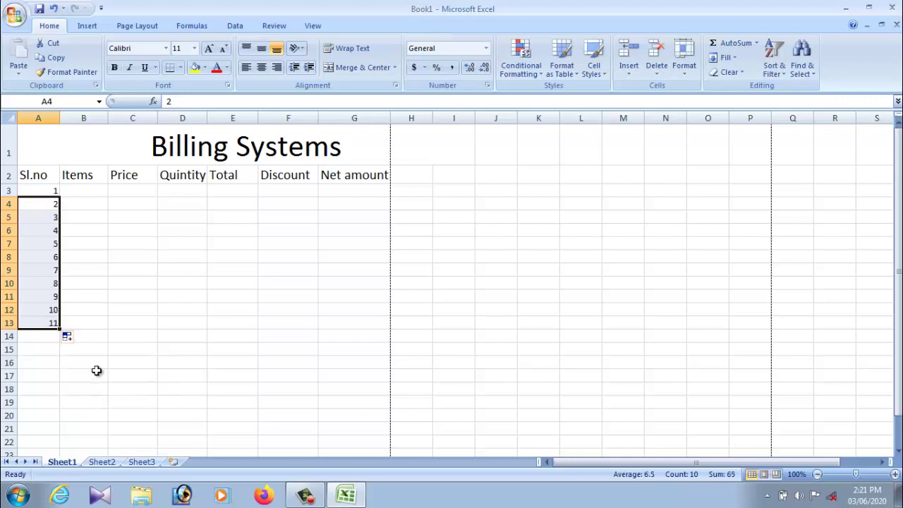
click(93, 358)
click(84, 193)
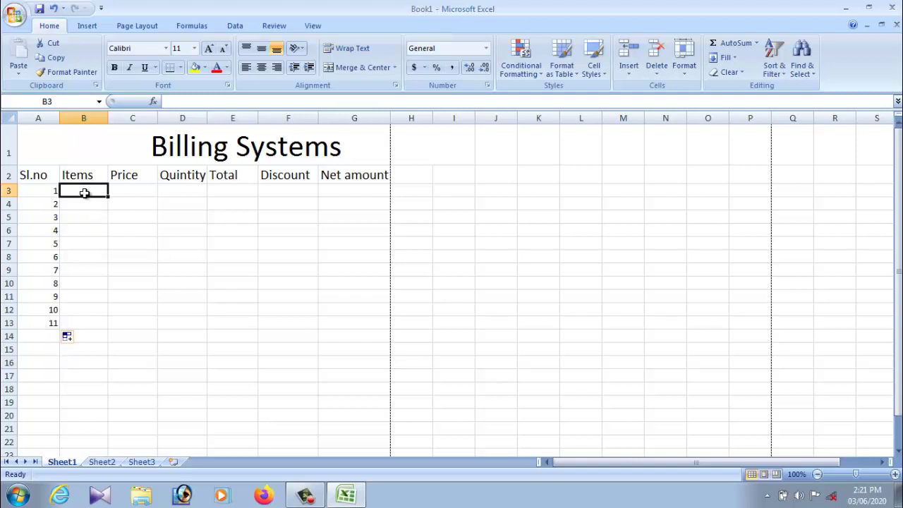
Enter the items bages, shoes and pen in B3 to B5.
text(ba)
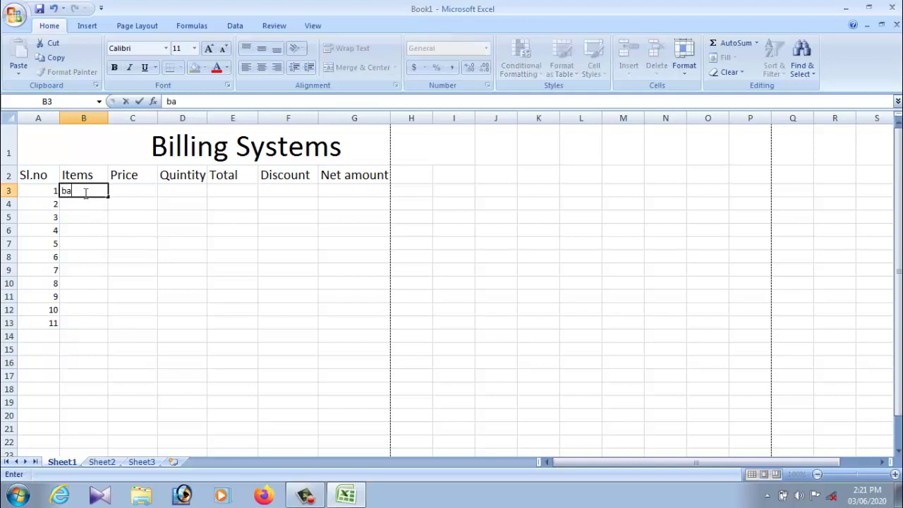
text(ges)
click(76, 205)
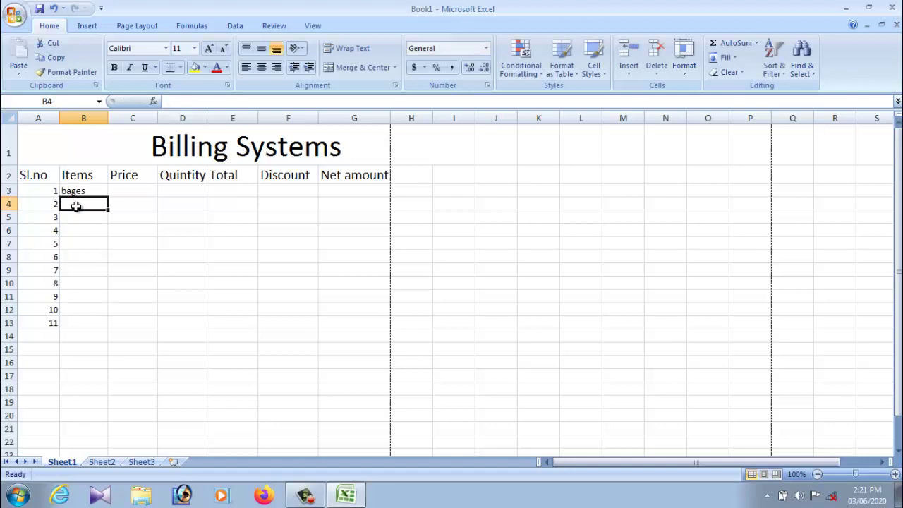
text(shoes)
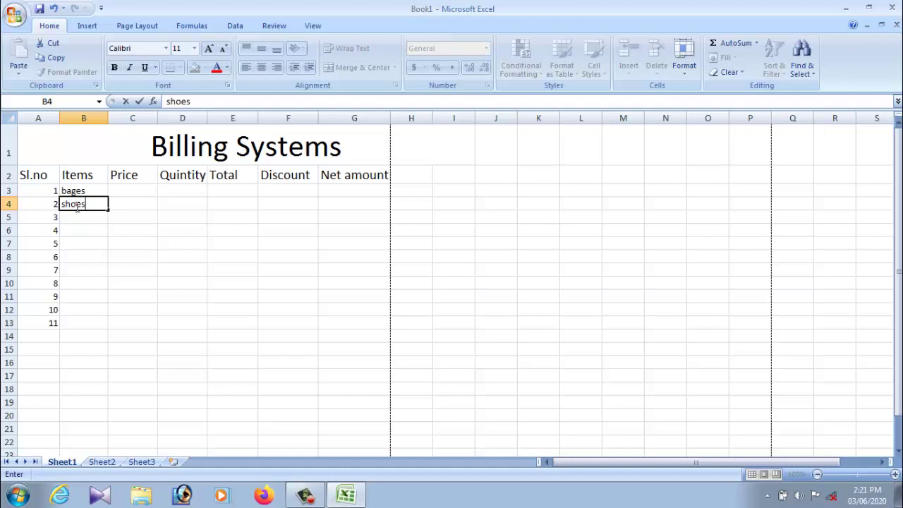
click(80, 217)
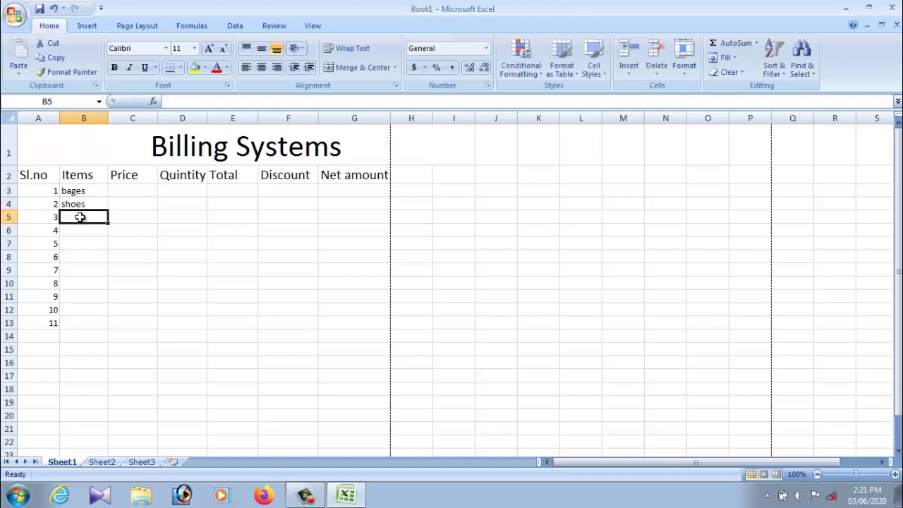
text(pen)
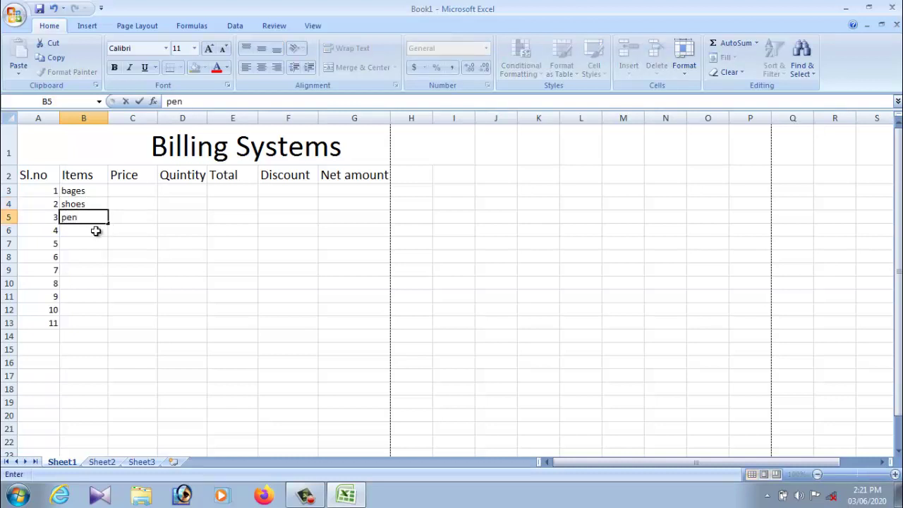
click(92, 232)
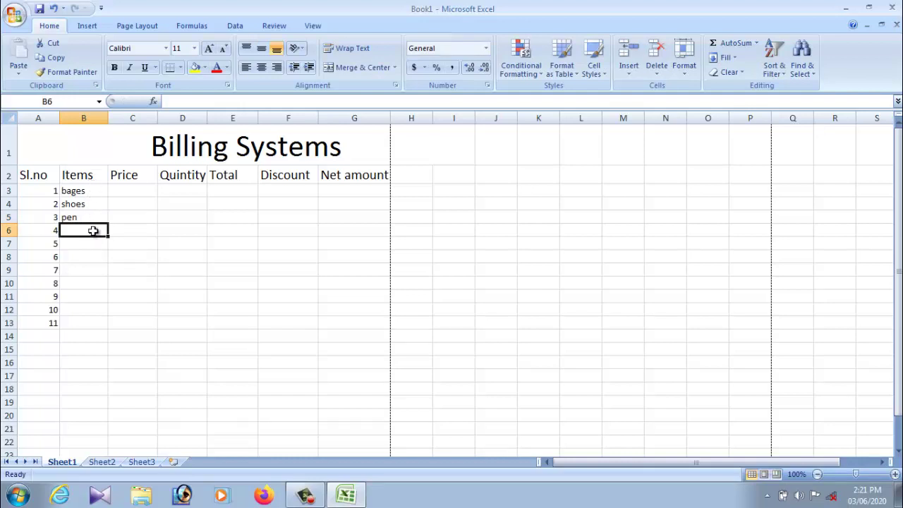
Enter pencil and note book as the fourth and fifth items in B6 and B7.
click(93, 242)
click(95, 230)
click(83, 247)
click(85, 230)
text(pe)
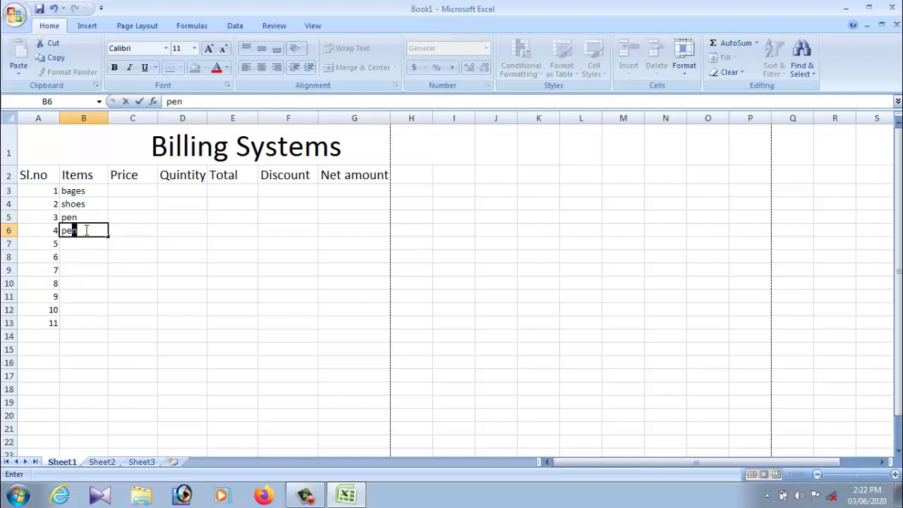
text(ncil)
click(86, 241)
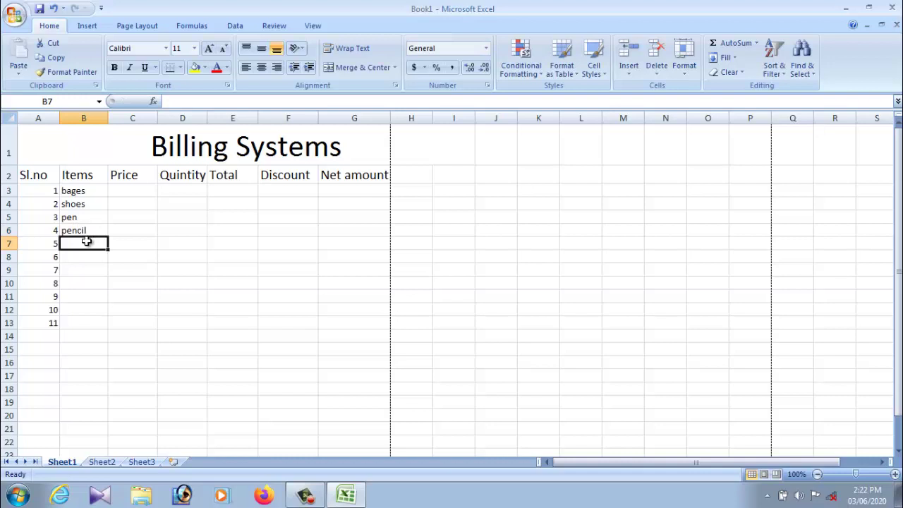
text(not)
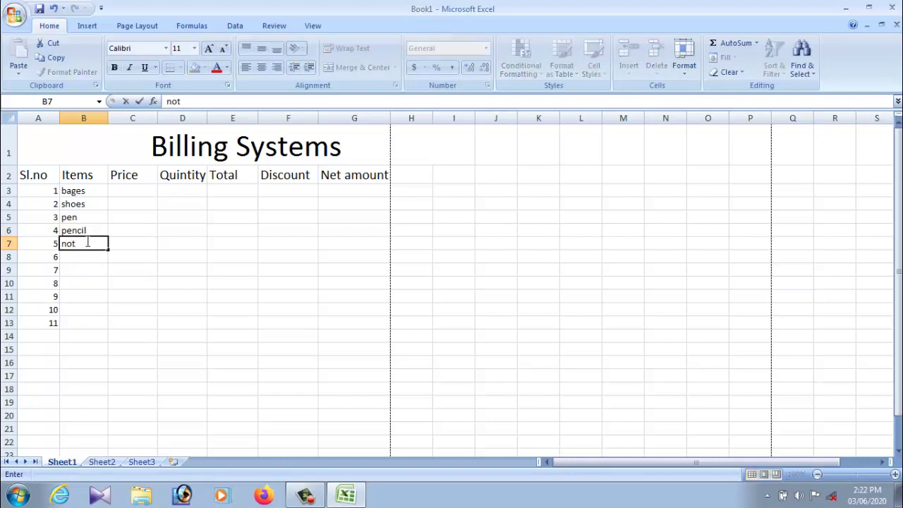
text(e b)
text(ook)
click(80, 258)
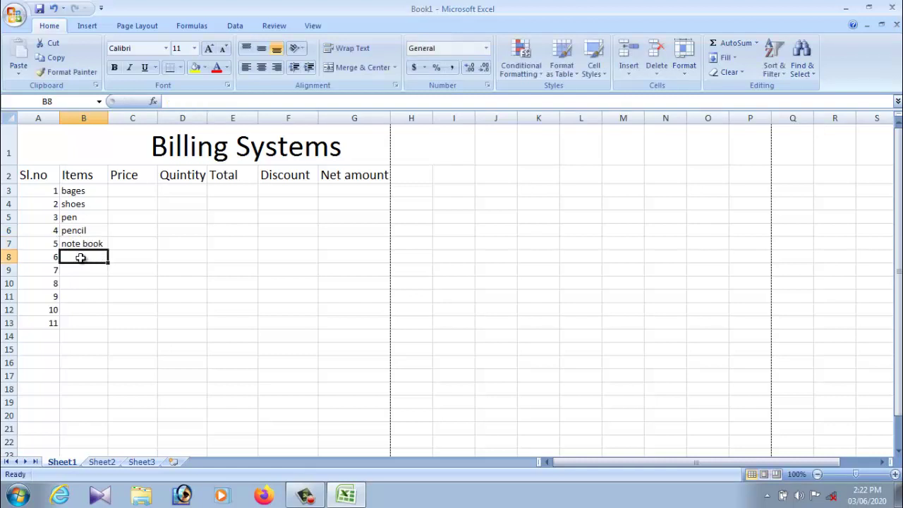
Clear the surplus serial numbers 6–11 from A8:A13.
drag(51, 257, 57, 322)
key(Delete)
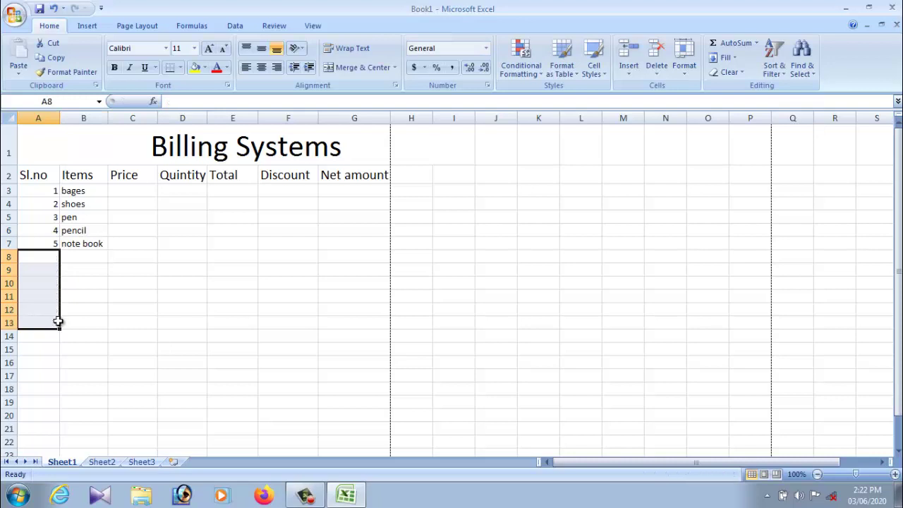
click(84, 295)
click(88, 257)
Enter prices 3500, 5820, 560, 630 and 1250 into C3:C7.
click(90, 192)
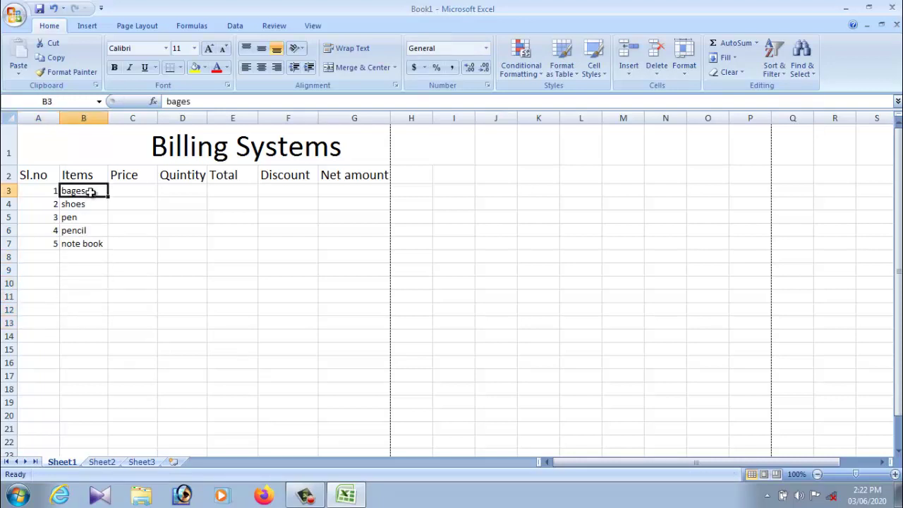
click(134, 190)
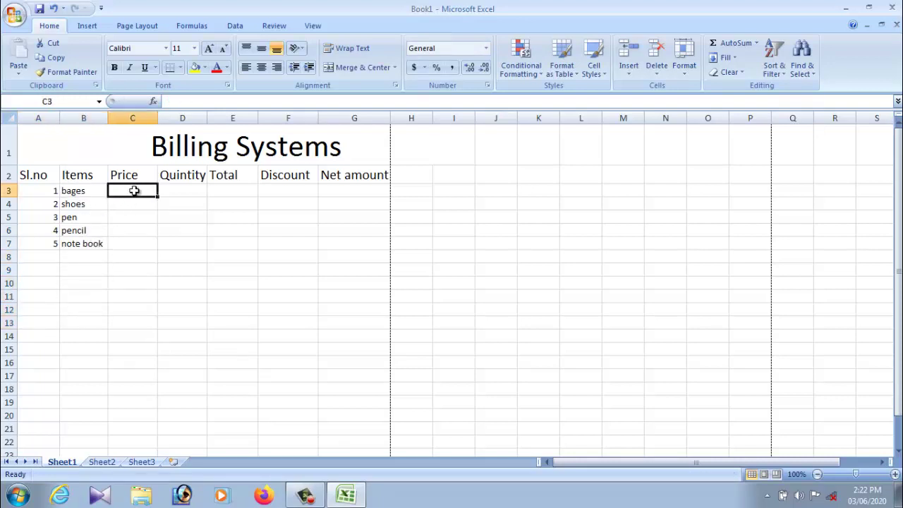
text(350)
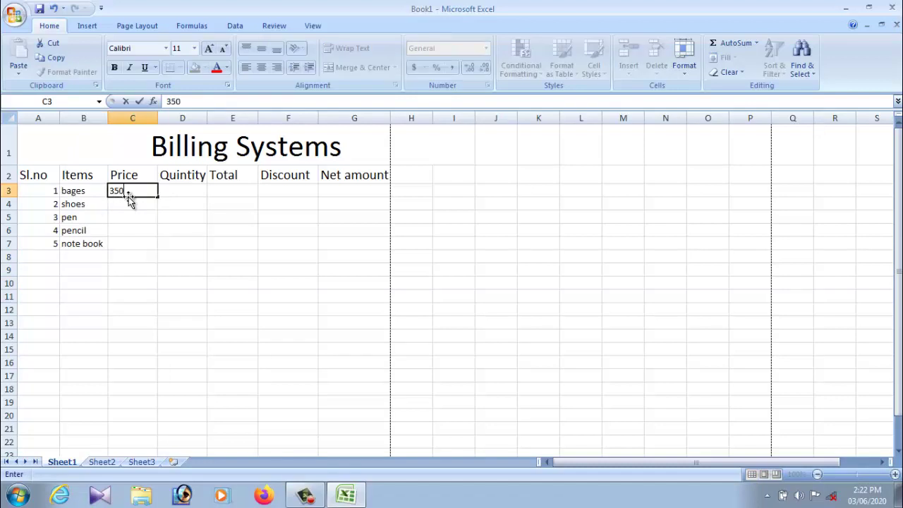
text(0)
key(Return)
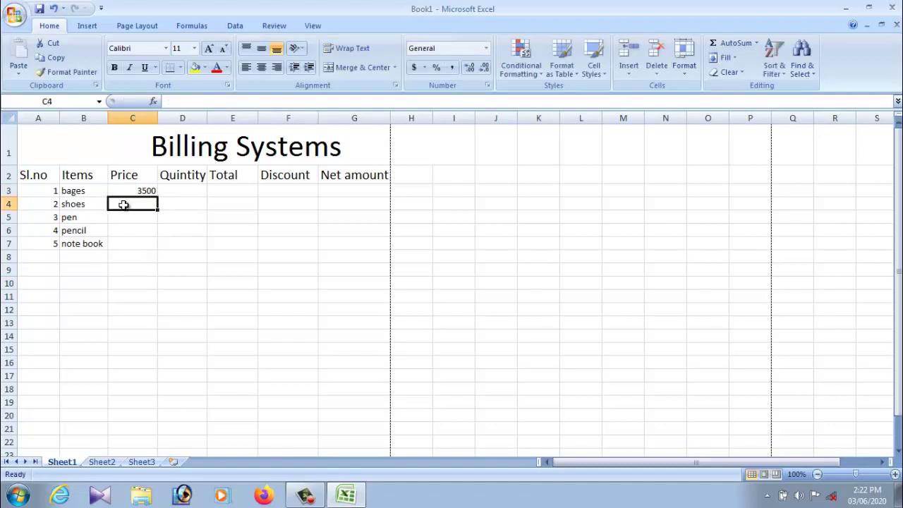
text(5820)
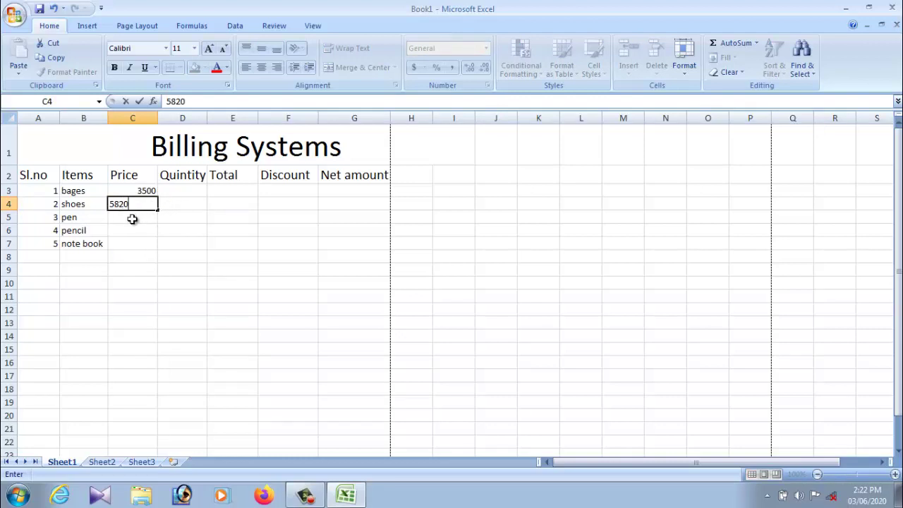
click(132, 219)
text(5)
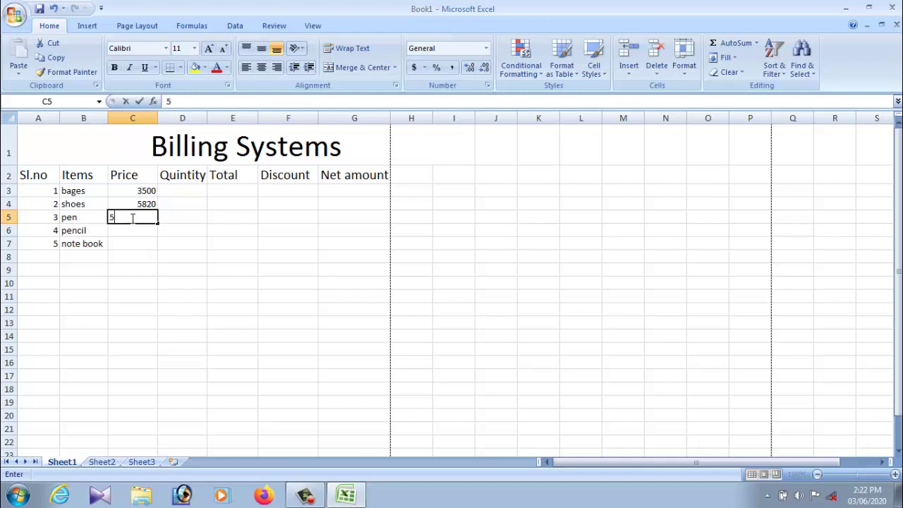
text(60)
click(138, 230)
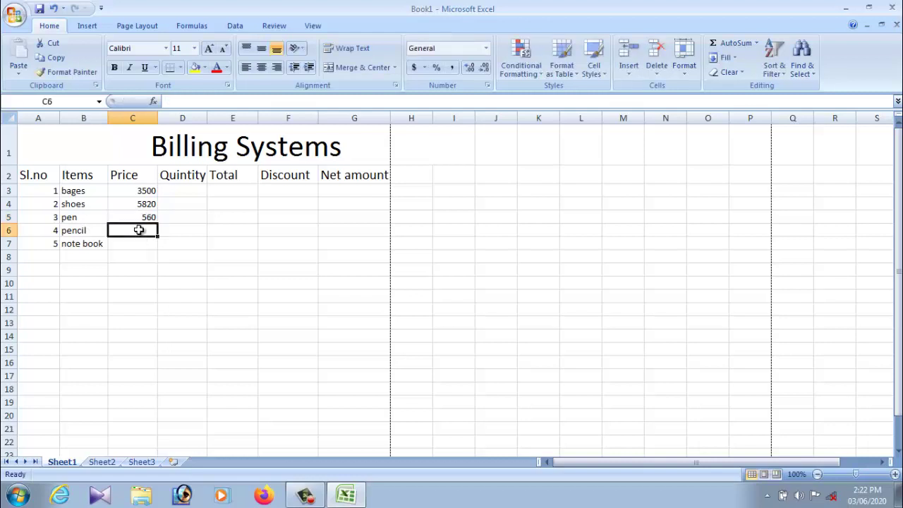
text(6)
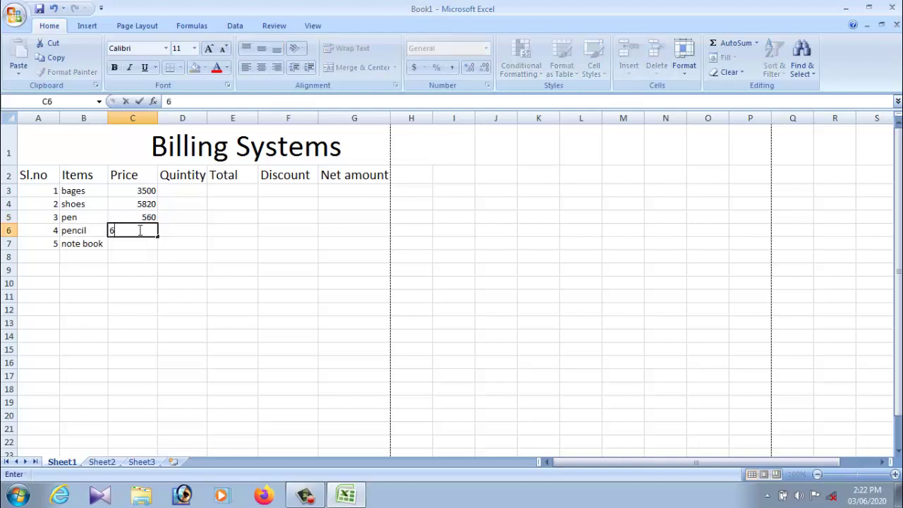
text(30)
click(141, 244)
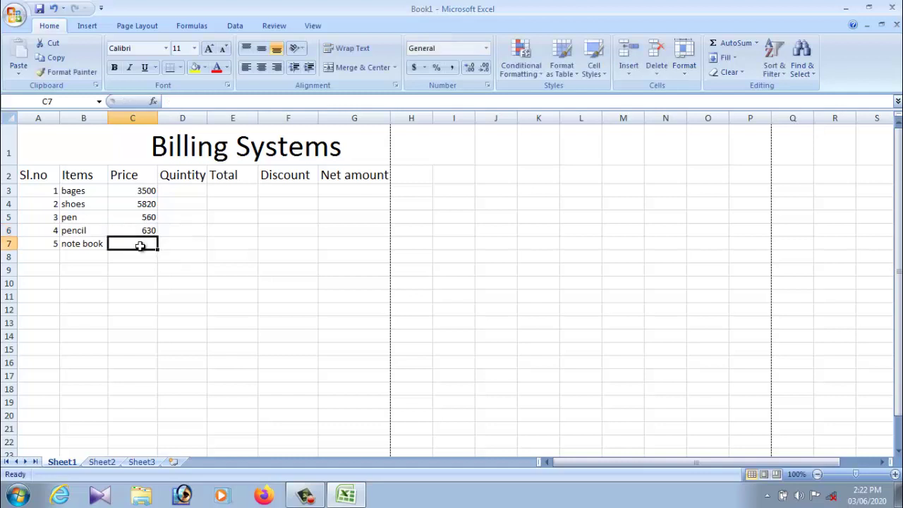
text(1250)
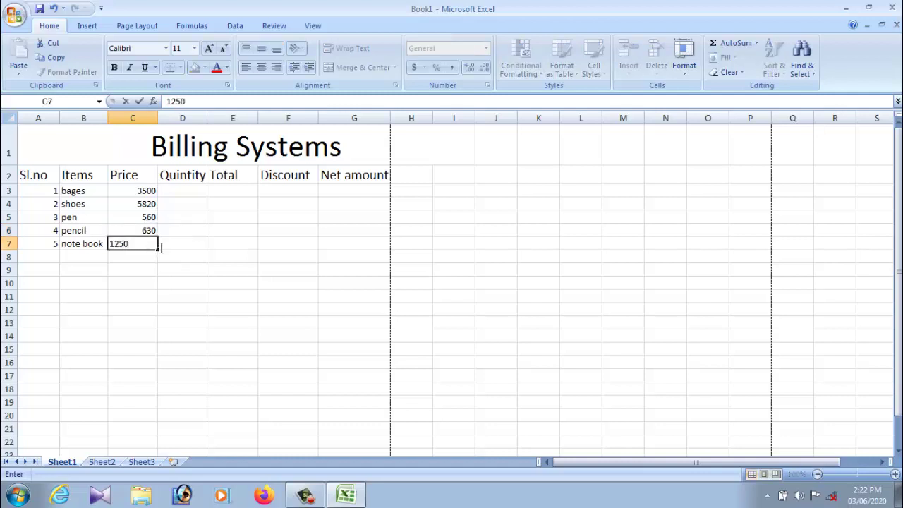
click(187, 246)
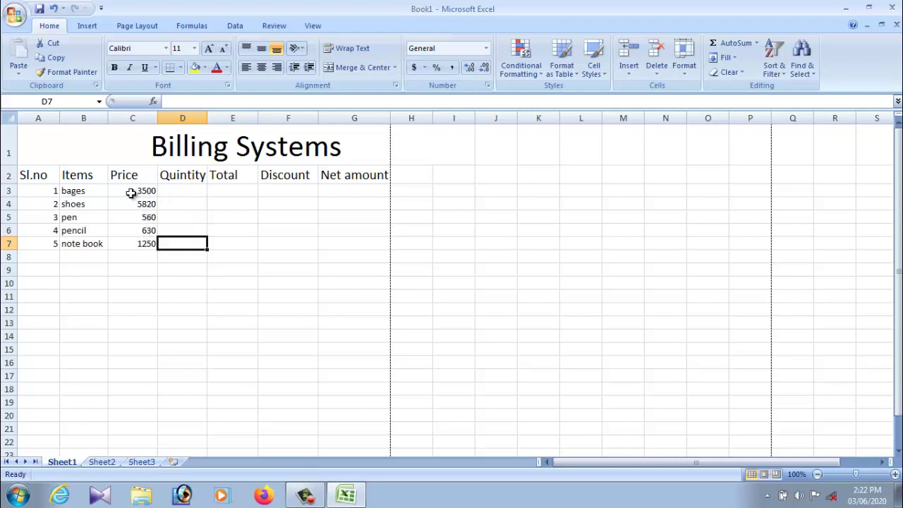
drag(130, 193, 135, 242)
Clear the old prices in C3:C7 and enter 552 as the bages price.
key(BackSpace)
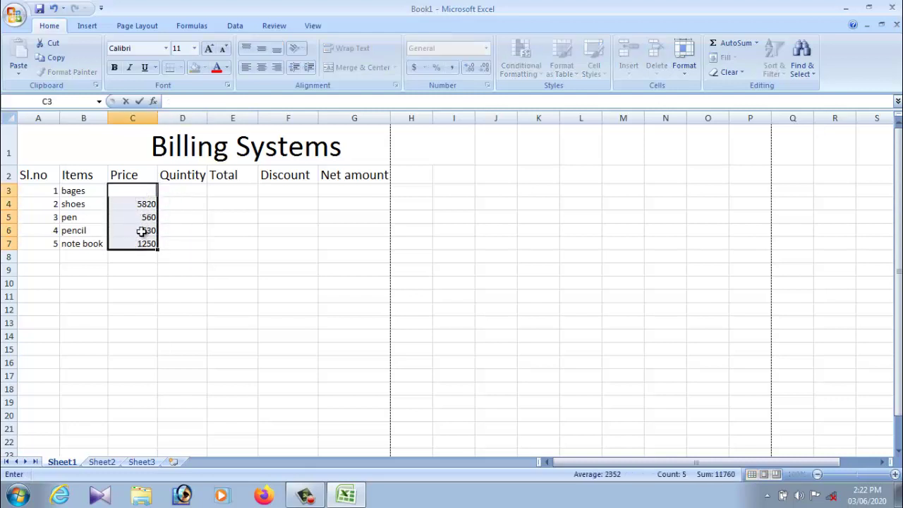
click(145, 215)
drag(141, 189, 144, 243)
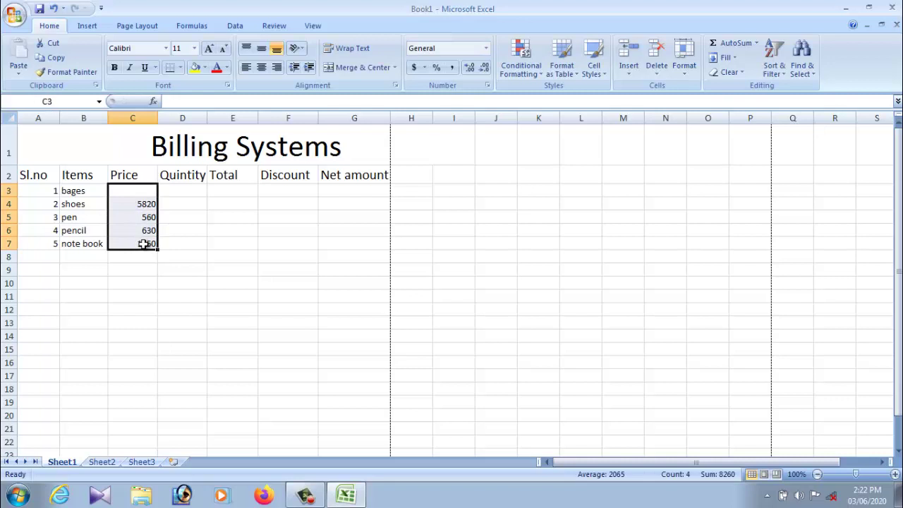
key(Delete)
click(188, 195)
click(136, 193)
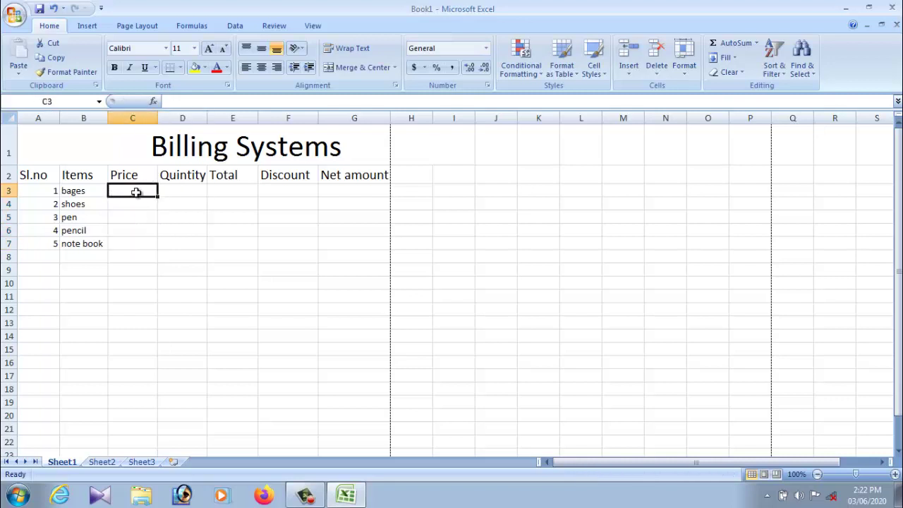
text(52)
key(Return)
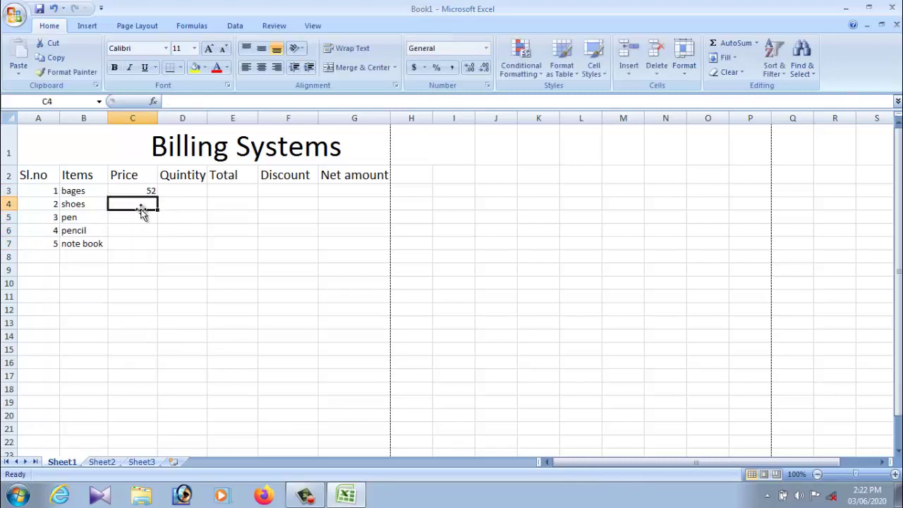
double_click(143, 191)
drag(144, 191, 188, 188)
text(5)
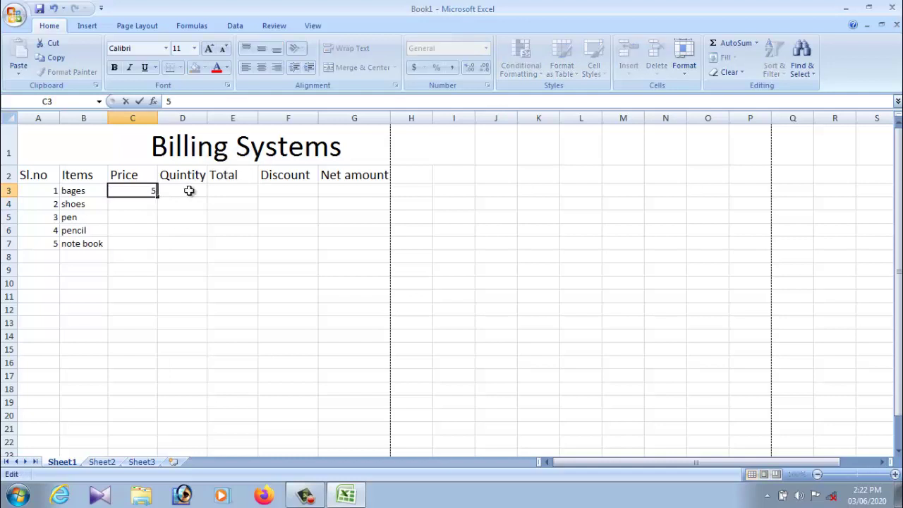
text(2)
click(148, 207)
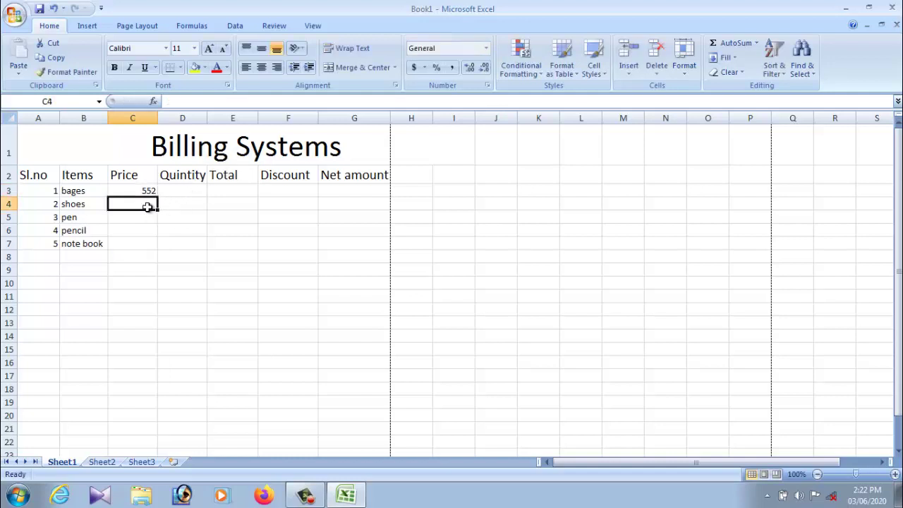
Enter prices 560, 45, 6 and 25 for shoes, pen, pencil and note book.
text(560)
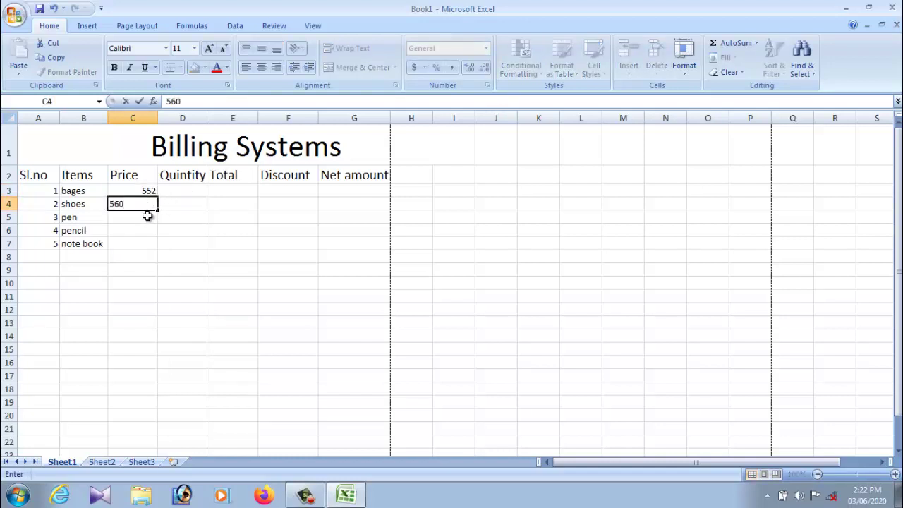
click(147, 216)
text(45)
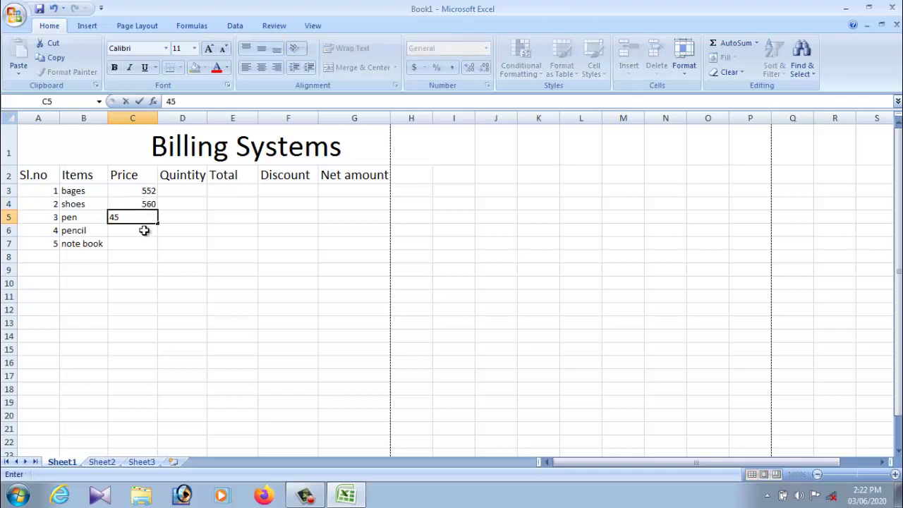
click(144, 231)
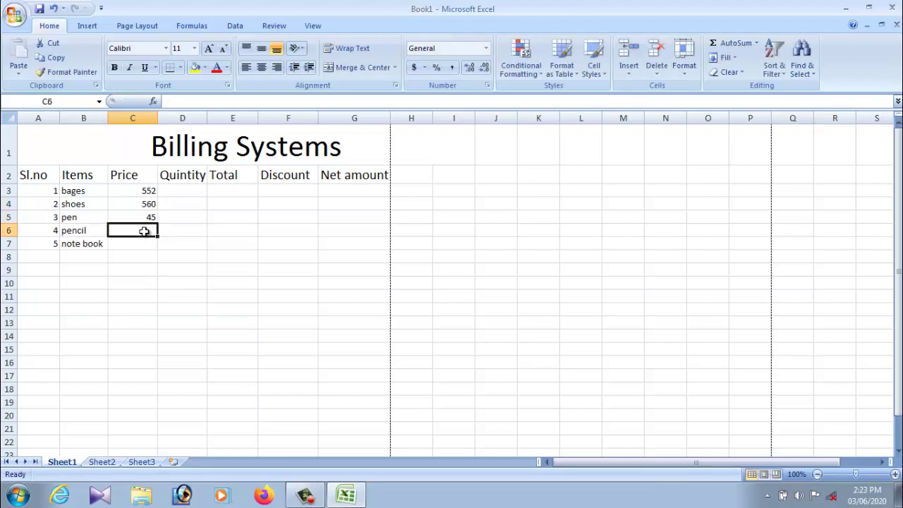
text(6)
click(143, 247)
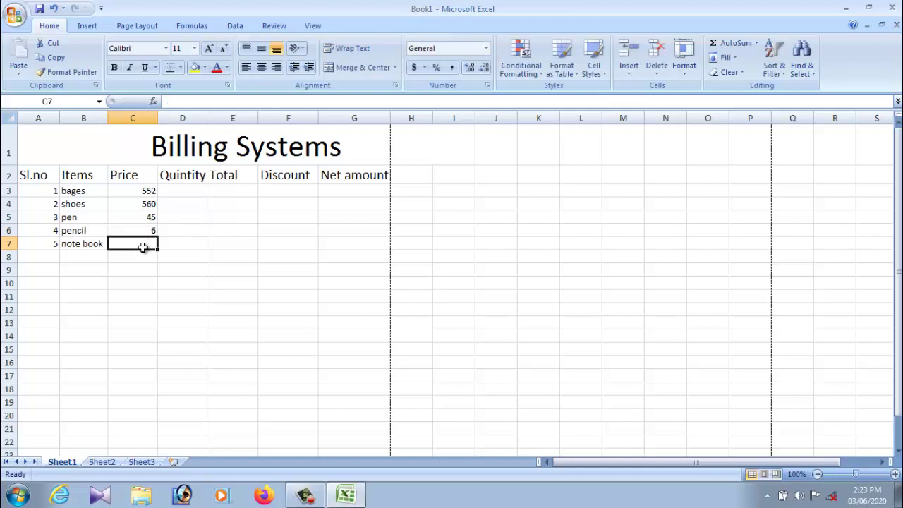
text(25)
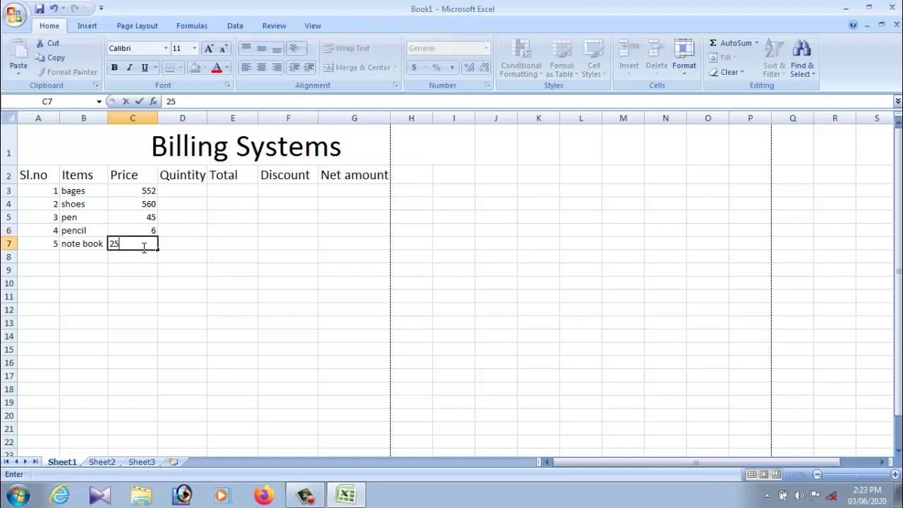
click(176, 244)
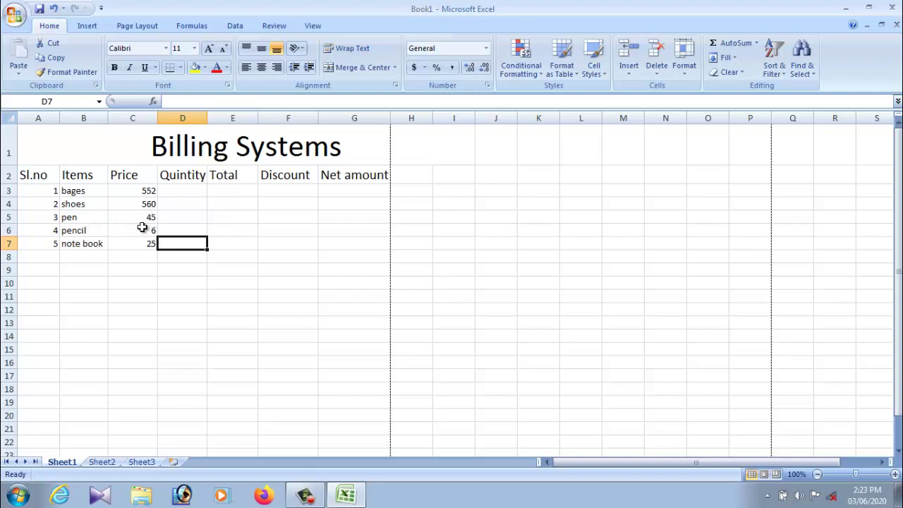
click(132, 230)
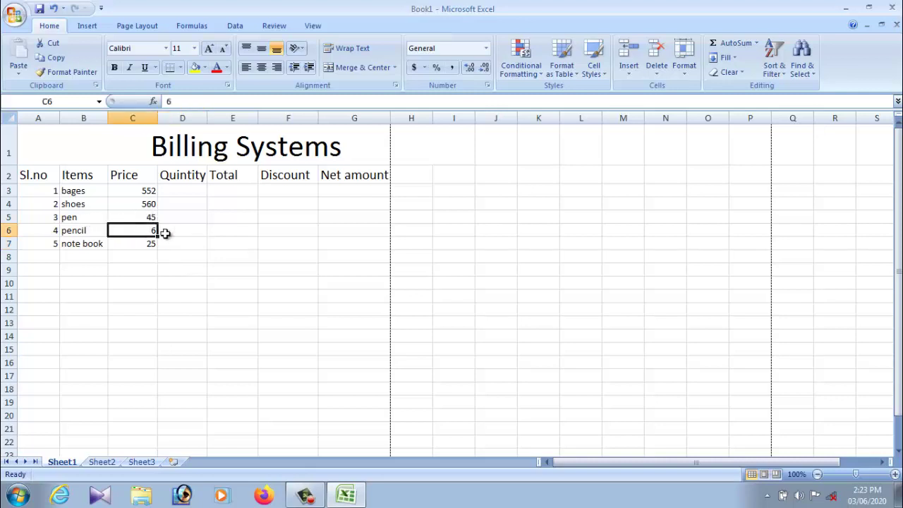
click(134, 242)
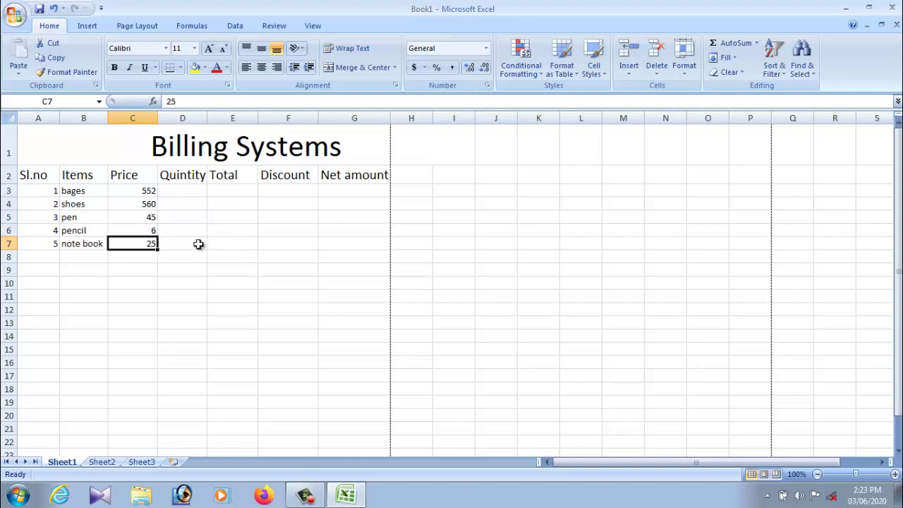
Narrow column C to fit the prices and select the first quantity cell D3.
click(181, 190)
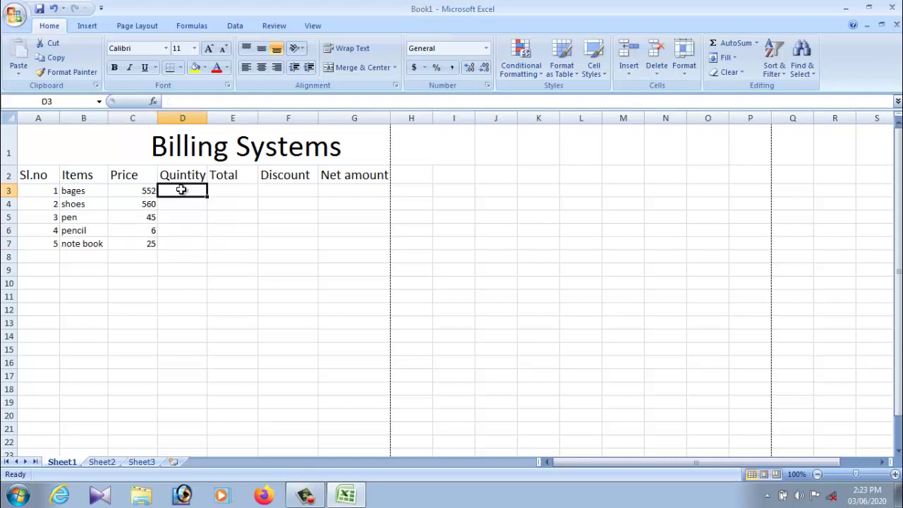
mouse_move(158, 118)
mouse_down()
mouse_move(149, 118)
mouse_move(261, 118)
mouse_up()
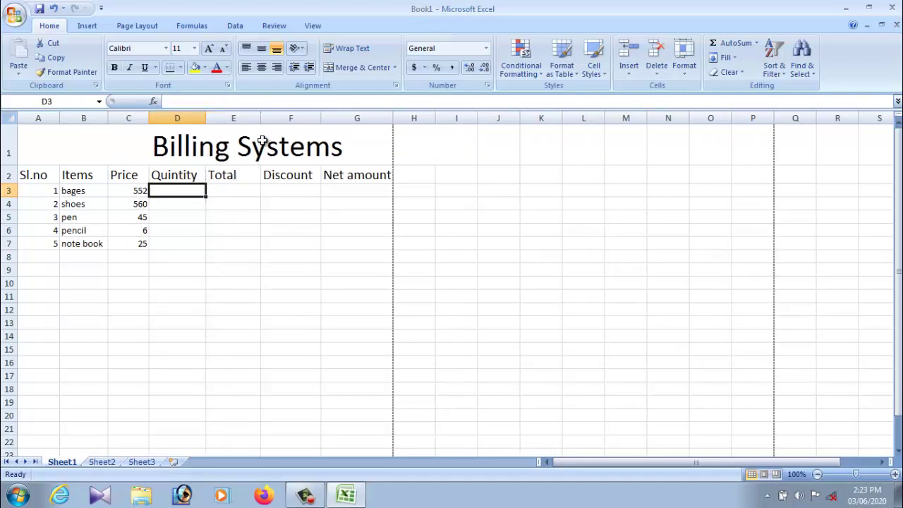
click(181, 204)
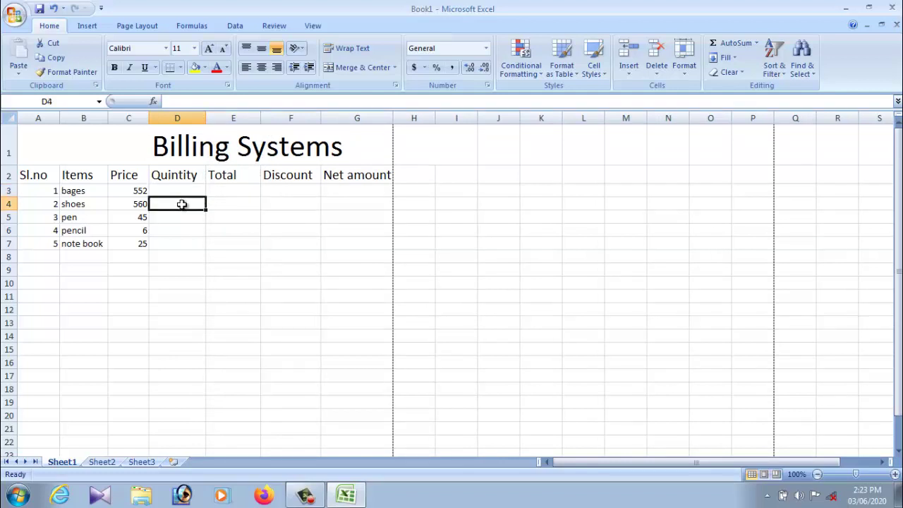
click(181, 191)
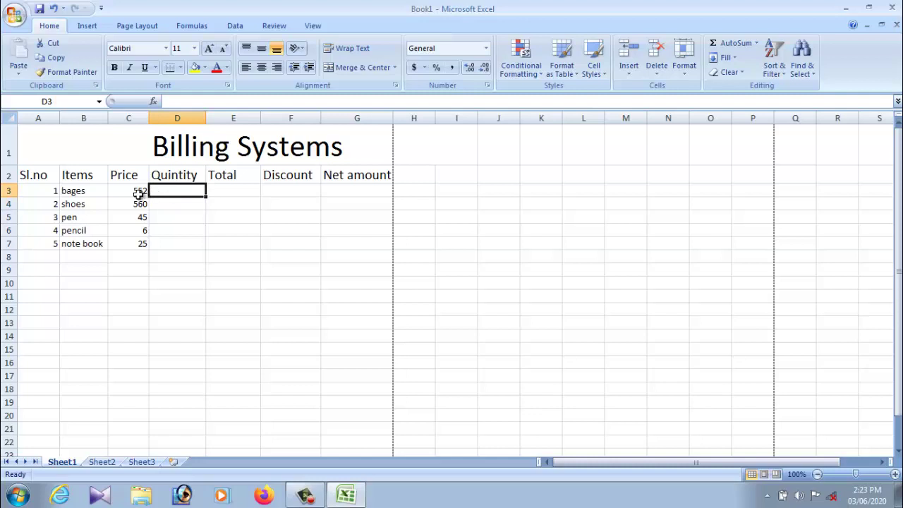
click(177, 204)
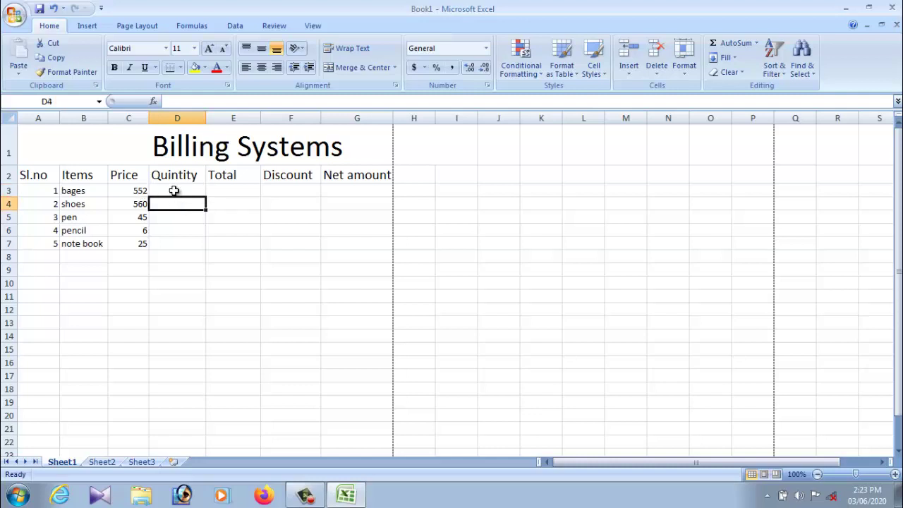
click(173, 190)
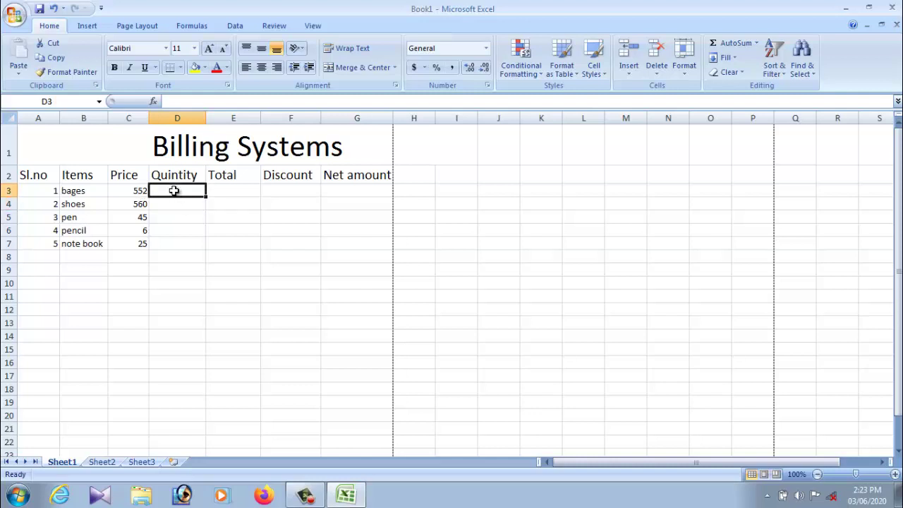
Enter quantities 26, 40, 250, 320 and 300 into D3:D7.
text(26)
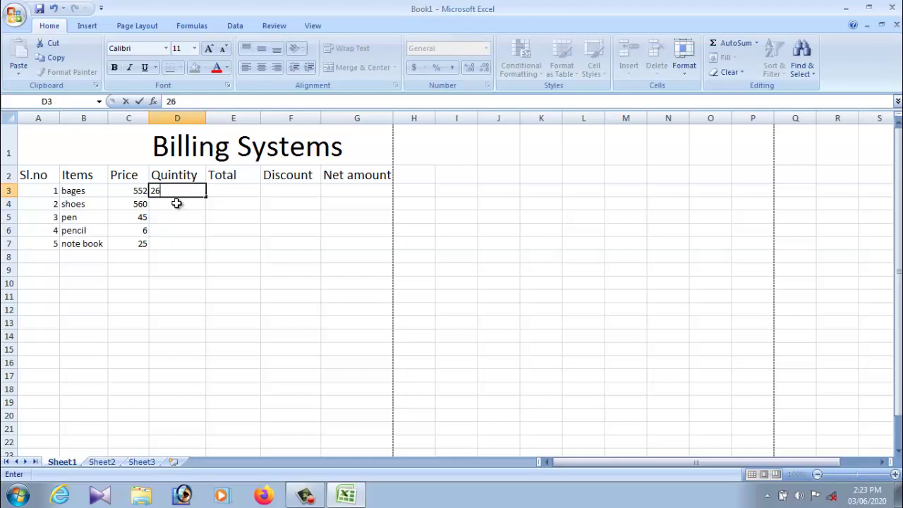
click(177, 203)
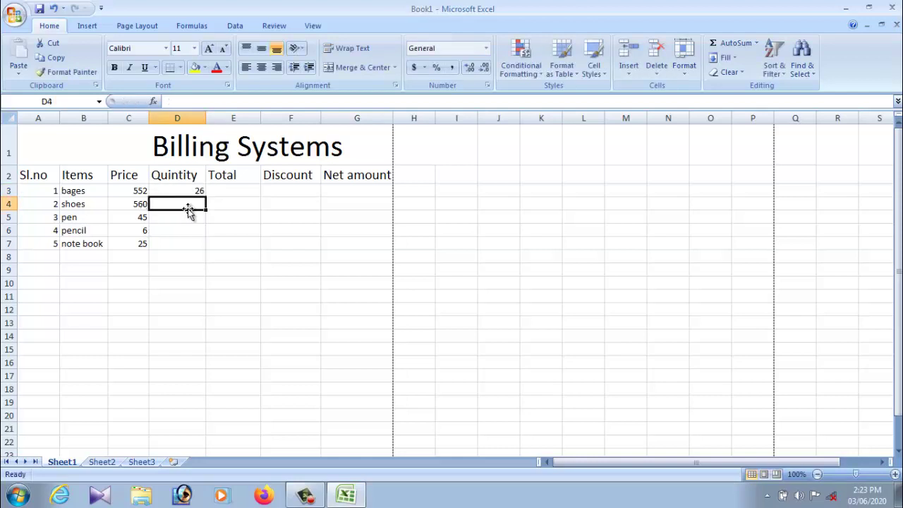
text(40)
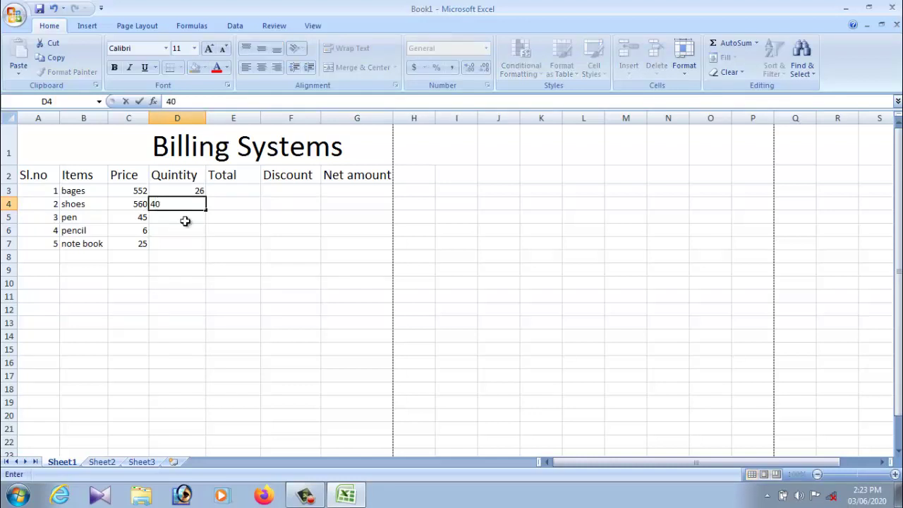
click(184, 221)
text(250)
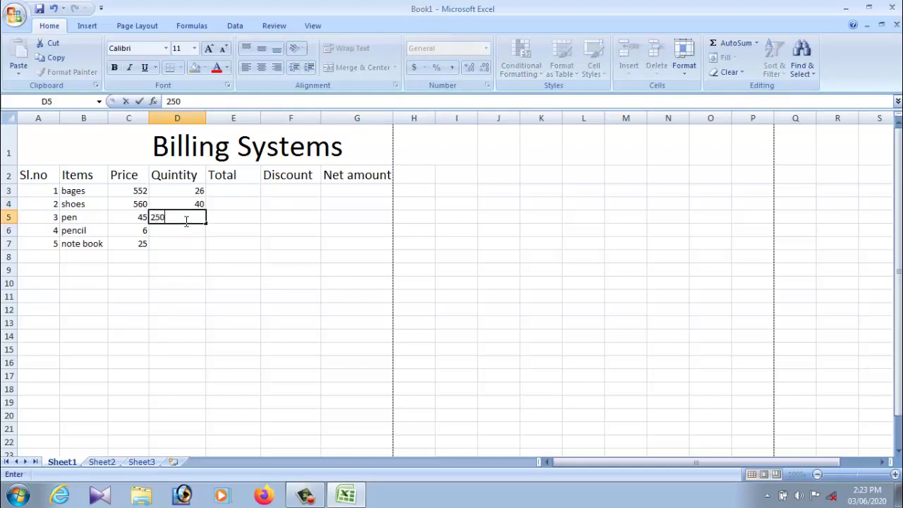
click(190, 230)
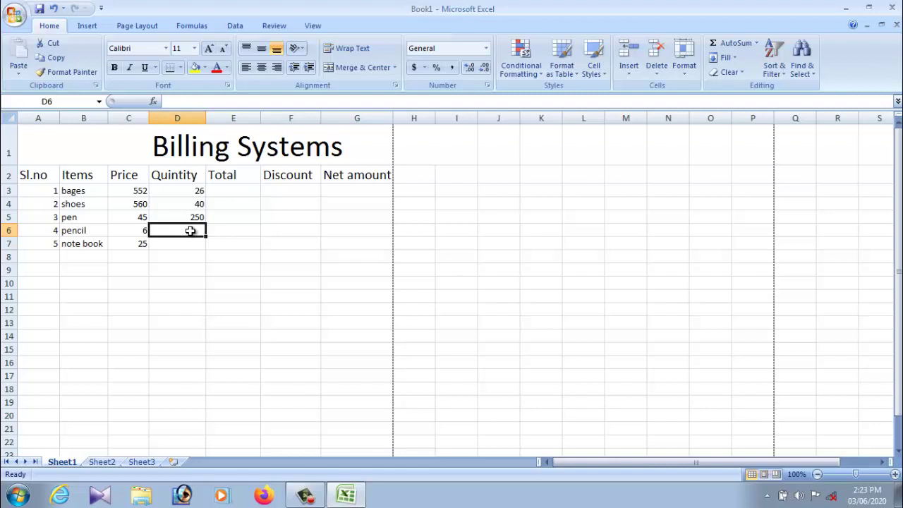
text(320)
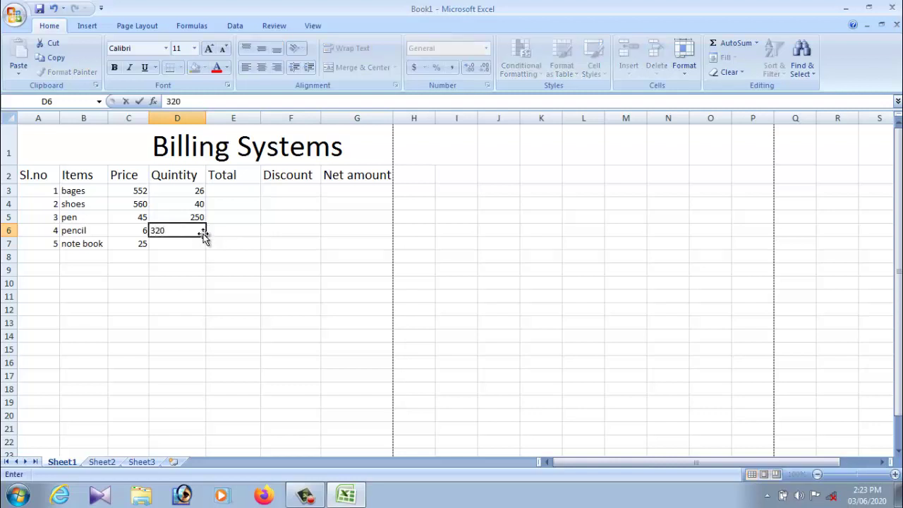
click(186, 244)
text(30)
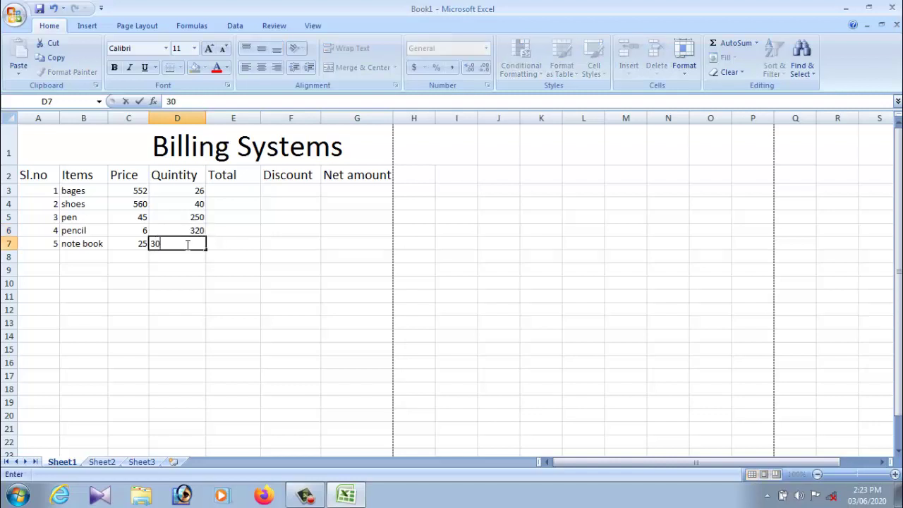
text(0)
click(230, 245)
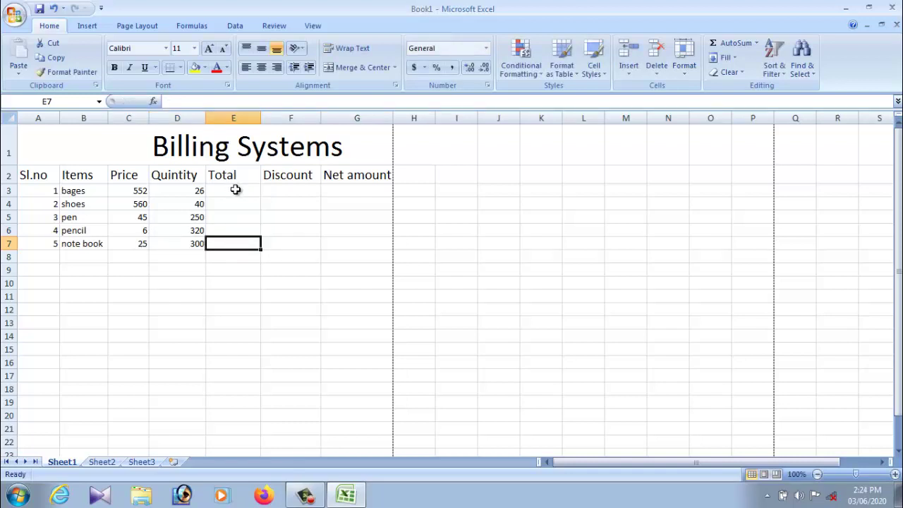
Enter the formula =C3*D3 in E3, giving a bages total of 14352.
click(235, 191)
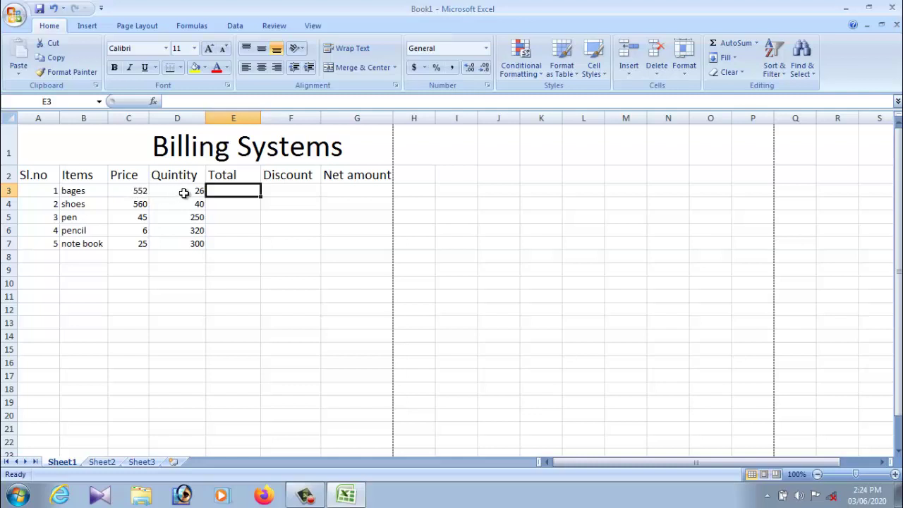
click(236, 204)
click(236, 192)
text(=)
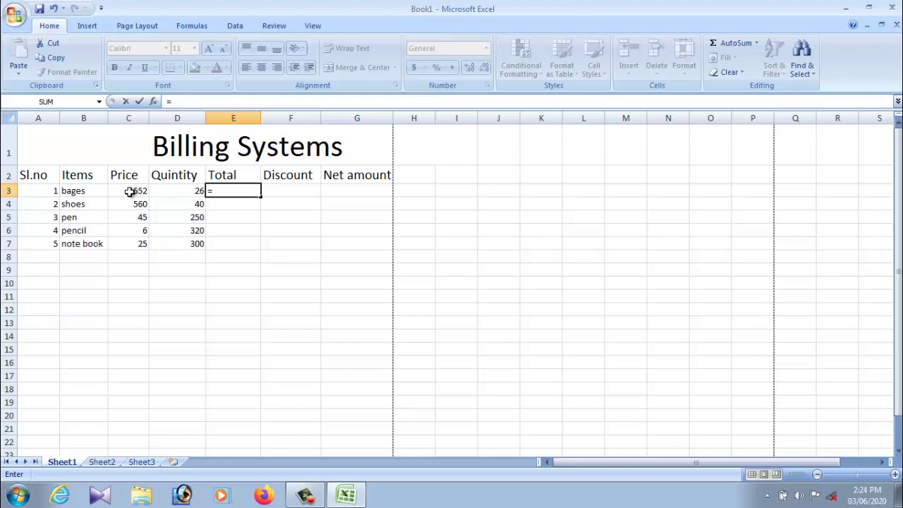
click(129, 191)
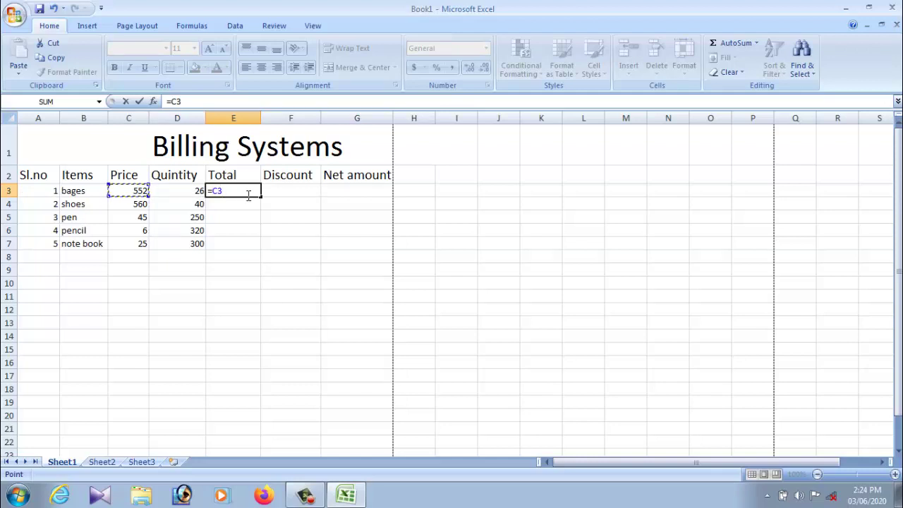
text(*)
click(183, 190)
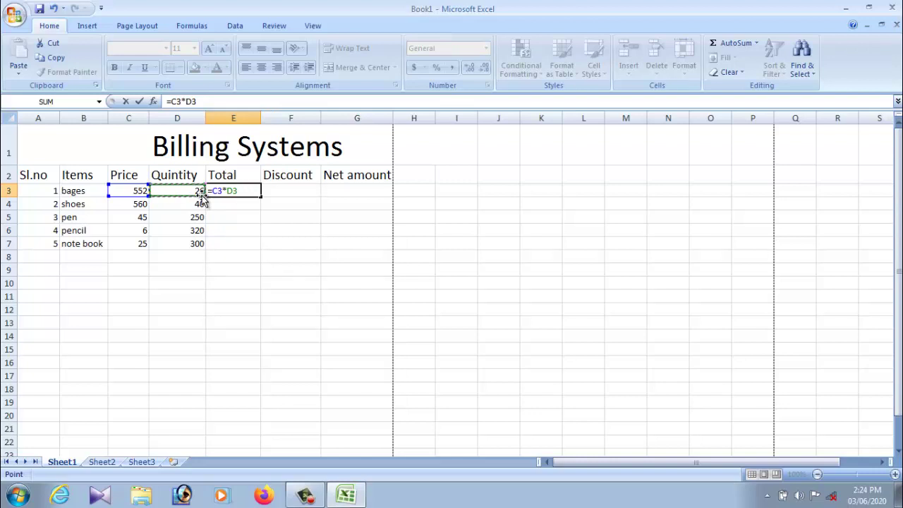
key(Return)
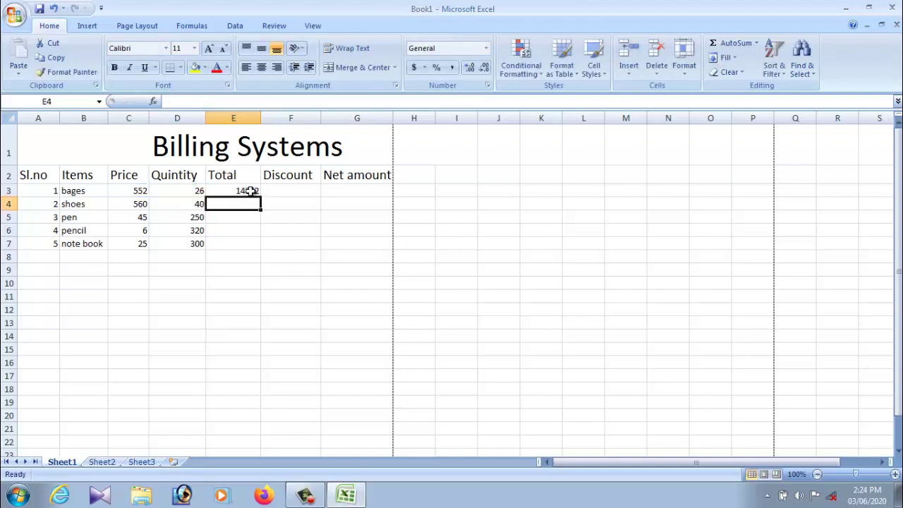
click(244, 191)
Enter the formula =C4*D4 in E4 for the shoes total.
click(244, 204)
click(192, 204)
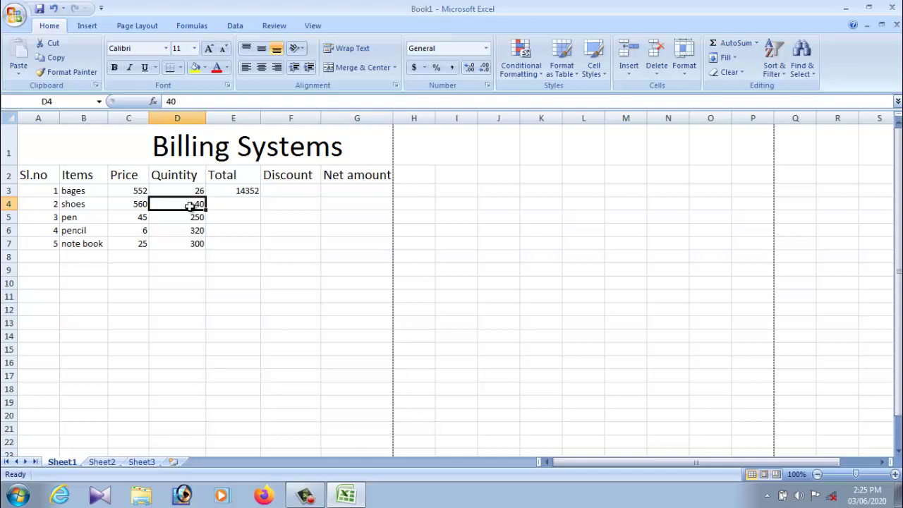
click(251, 205)
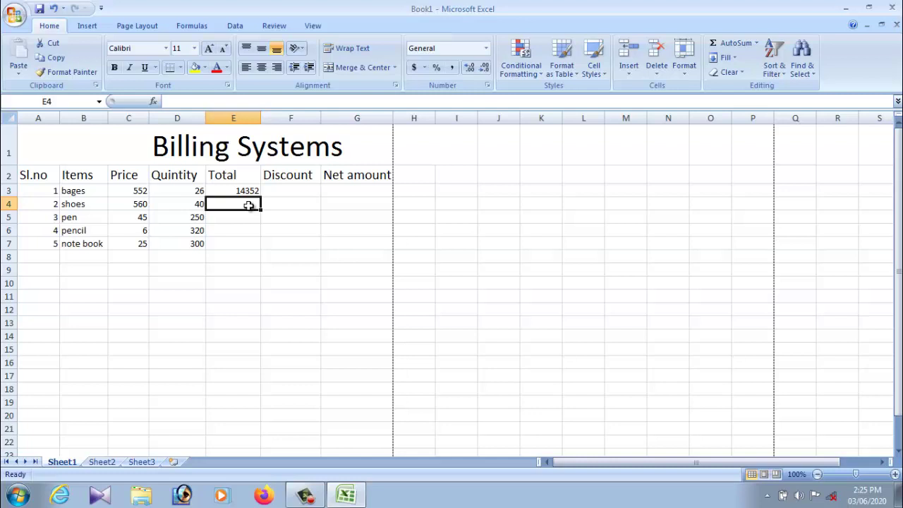
text(=)
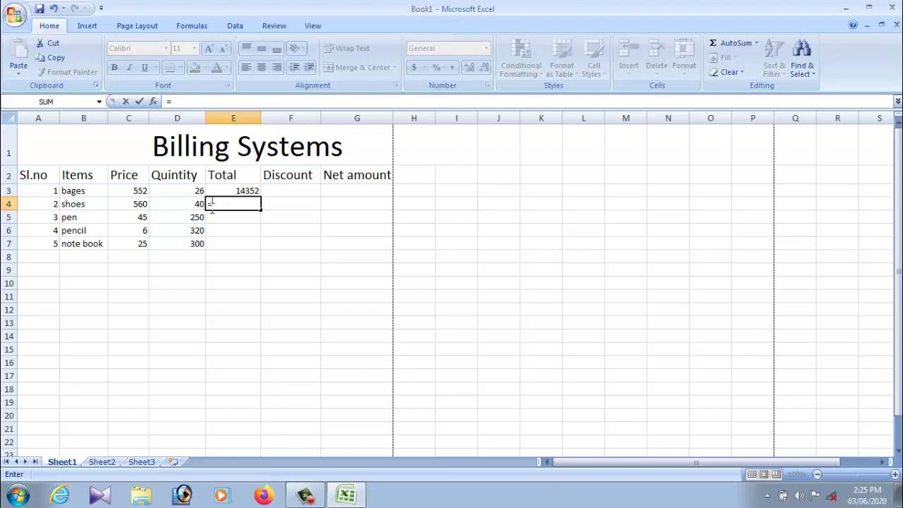
click(141, 204)
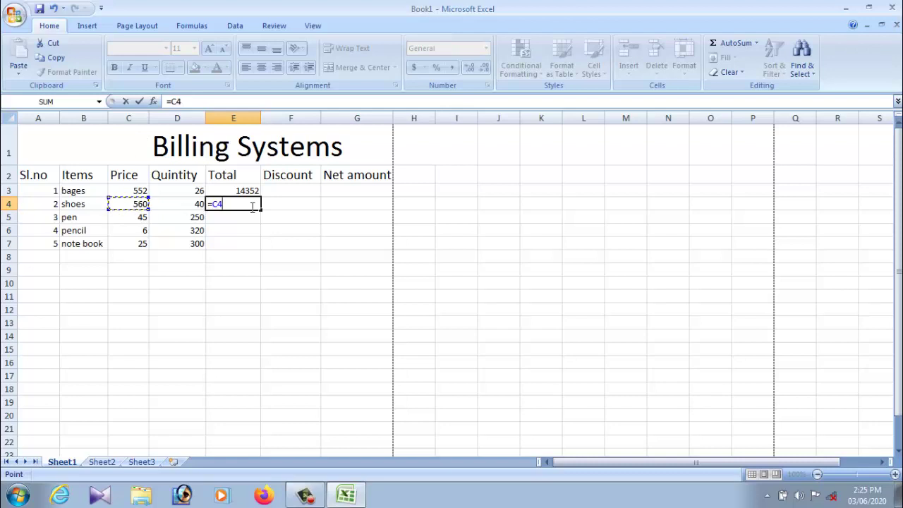
text(*)
click(177, 204)
key(Return)
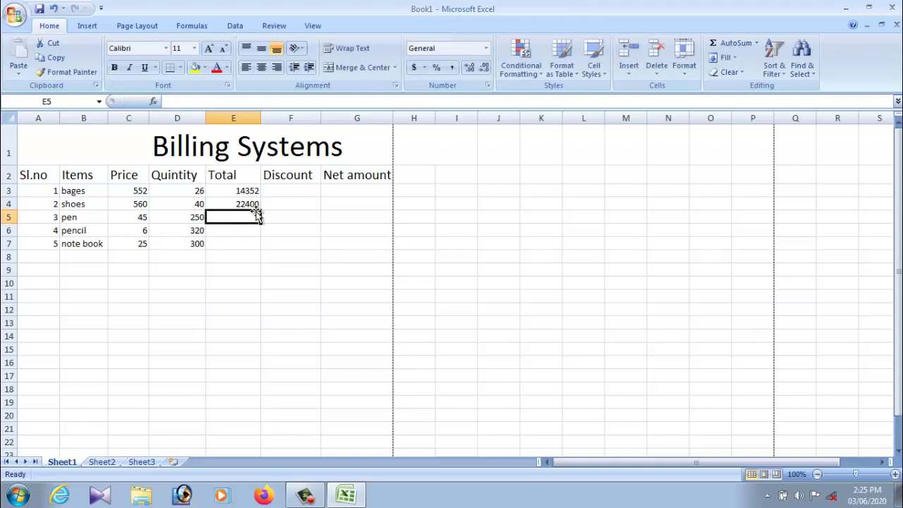
Copy the E4 total formula down through E7 for the remaining items.
click(254, 205)
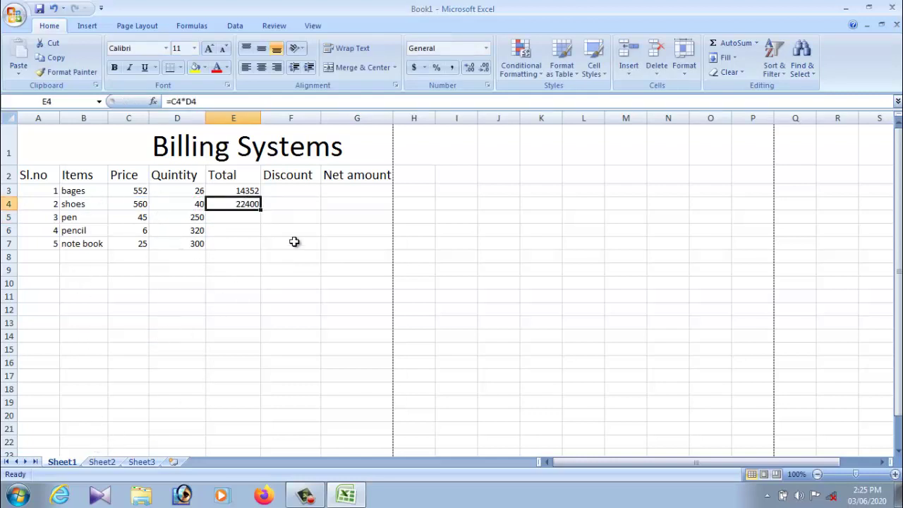
click(247, 190)
click(249, 205)
drag(263, 215, 260, 251)
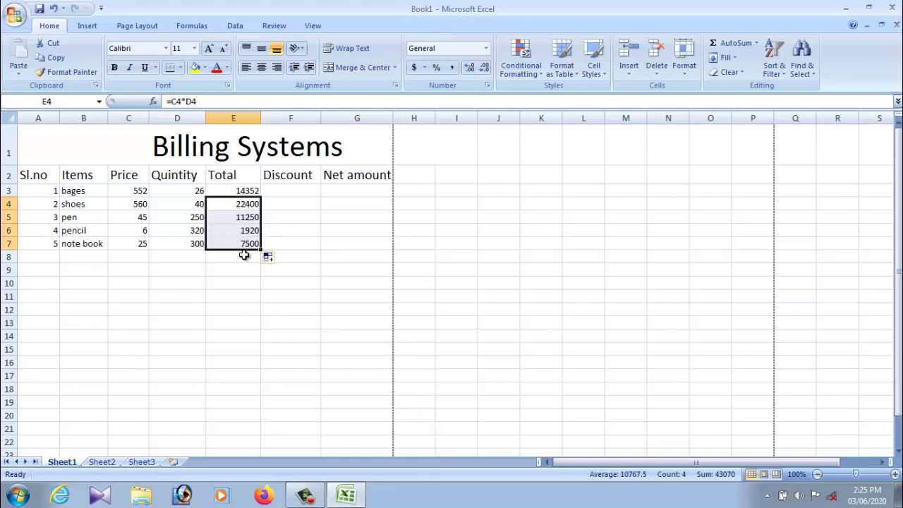
click(243, 258)
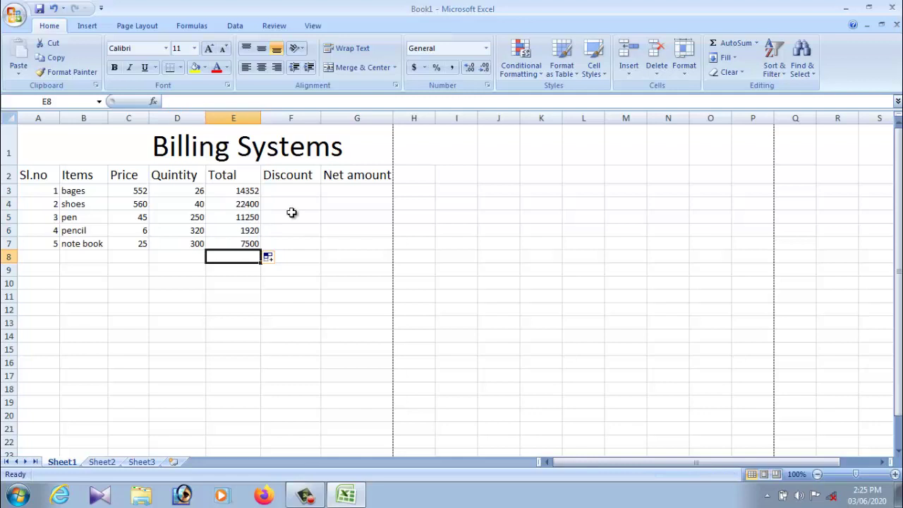
drag(293, 190, 292, 179)
Enter the bages discount in F3 as =E3*10/100.
click(292, 192)
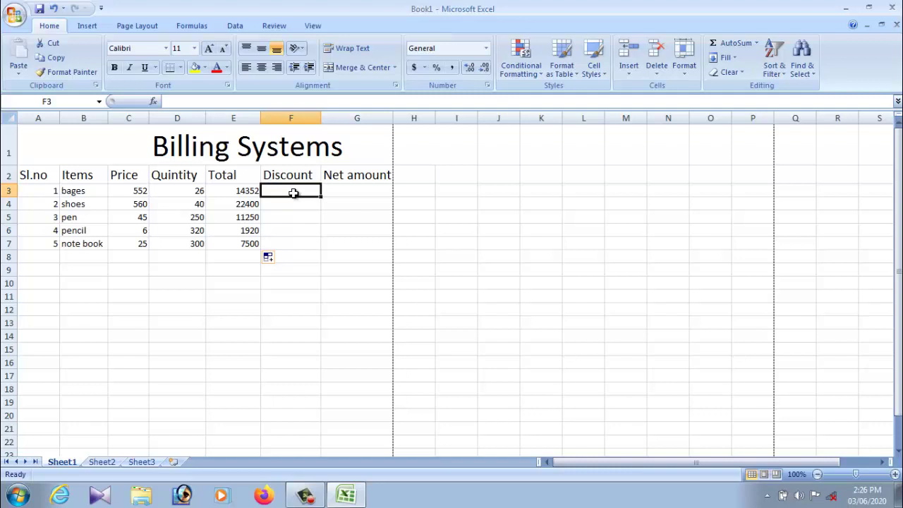
text(=)
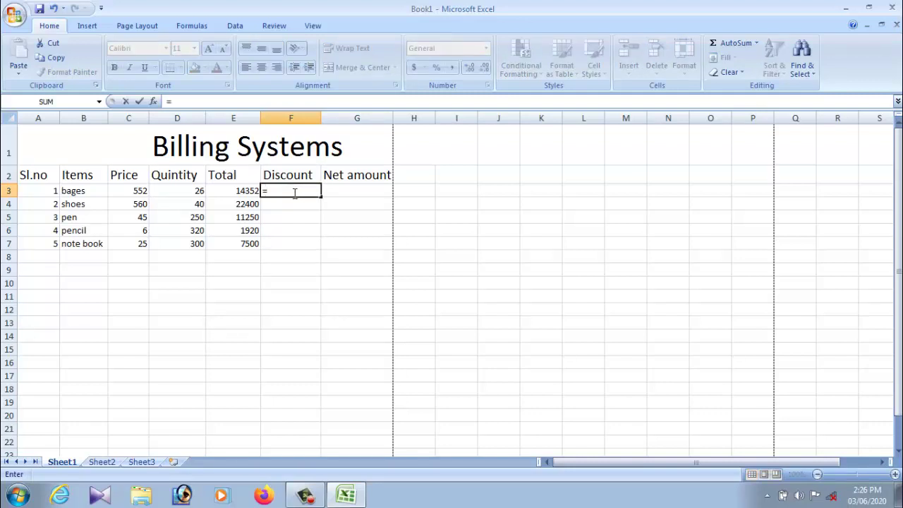
click(248, 191)
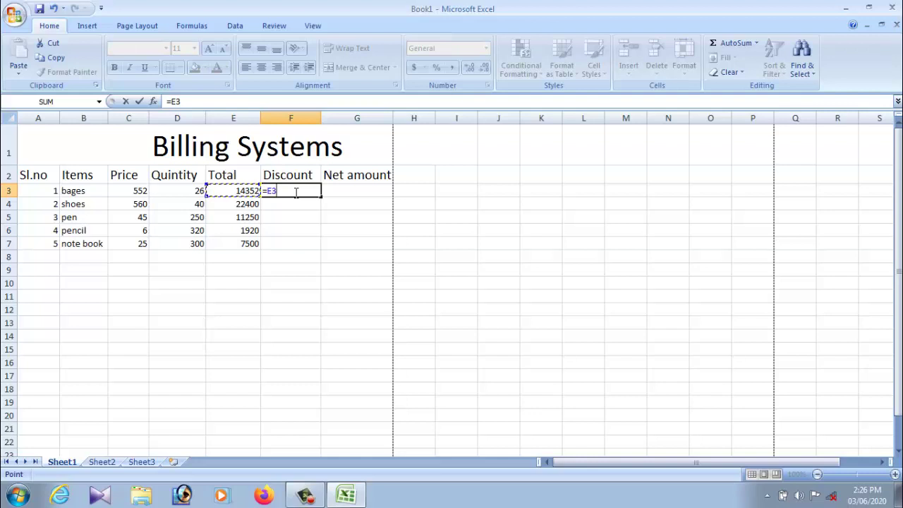
text(*)
text(10)
text(/)
text(100)
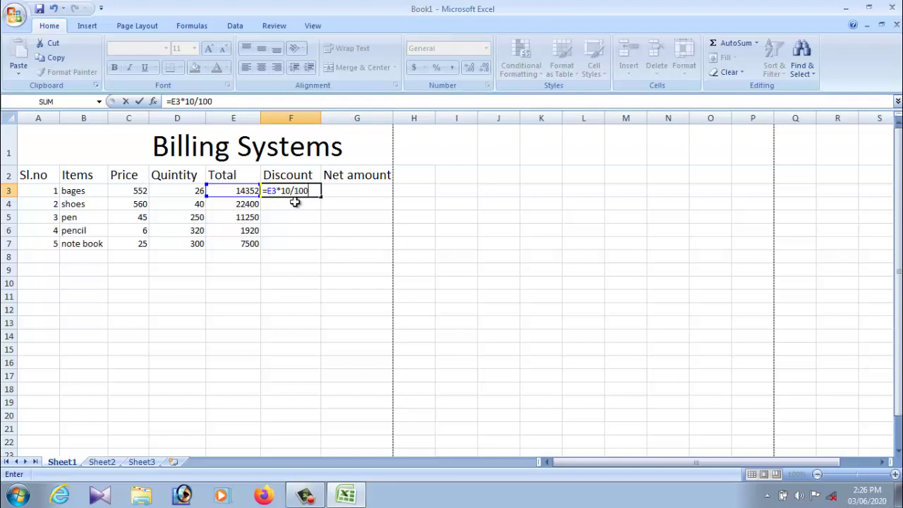
click(295, 202)
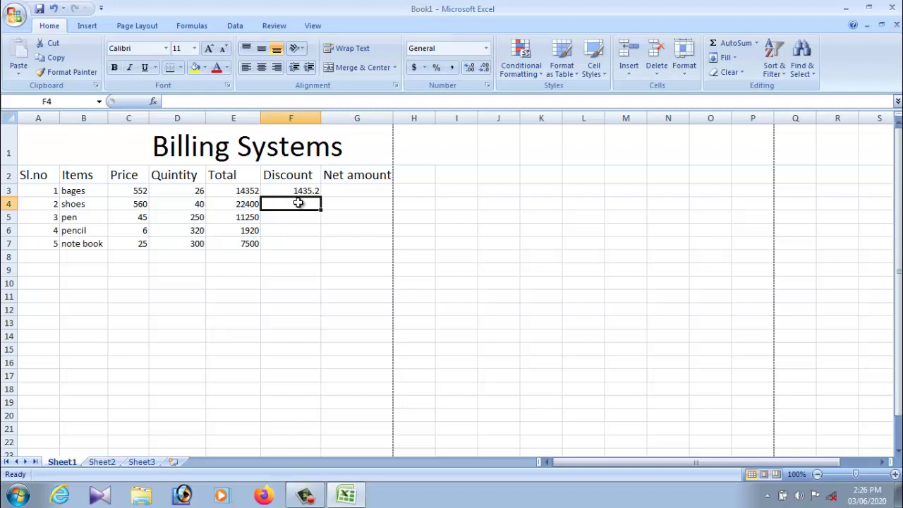
Enter the shoes discount in F4 as =E4*5/100.
double_click(297, 203)
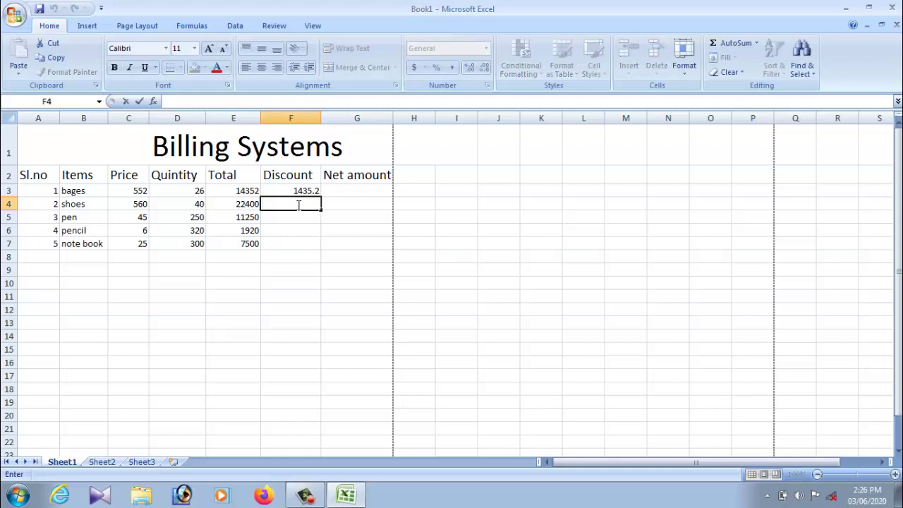
text(=)
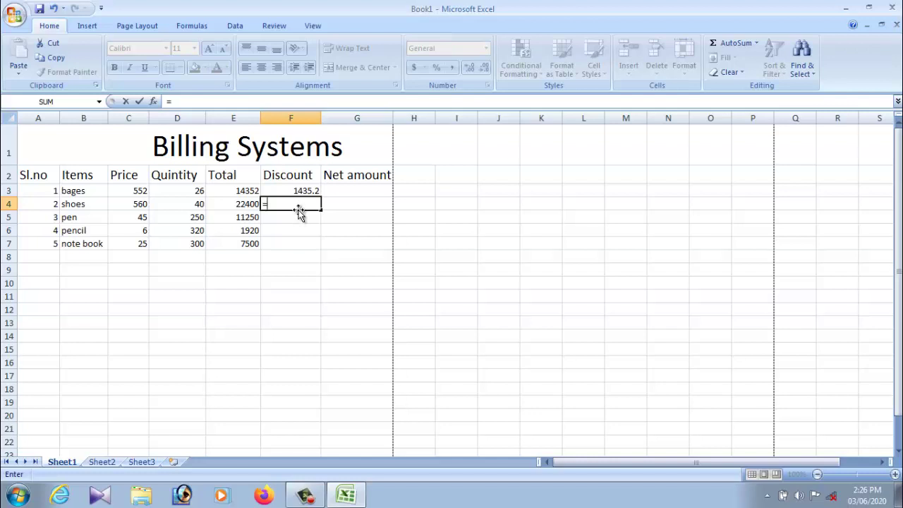
click(245, 204)
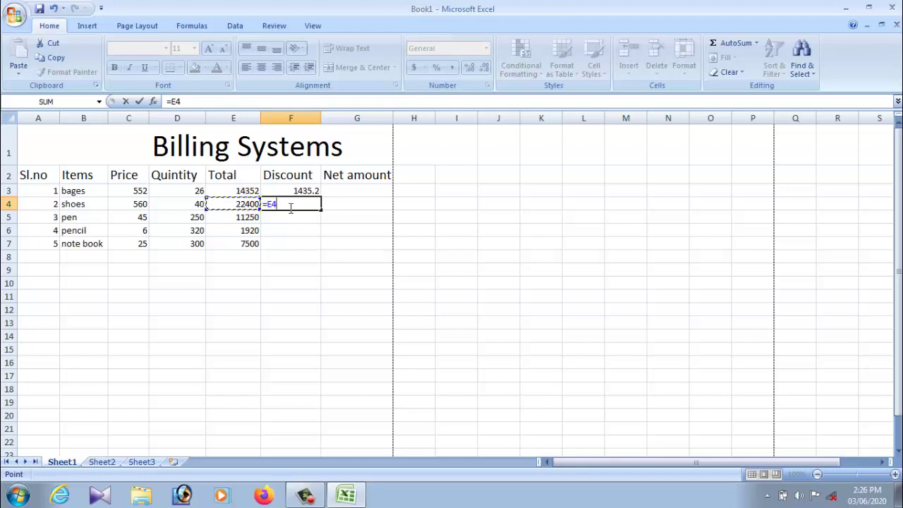
text(*)
text(5)
text(/100)
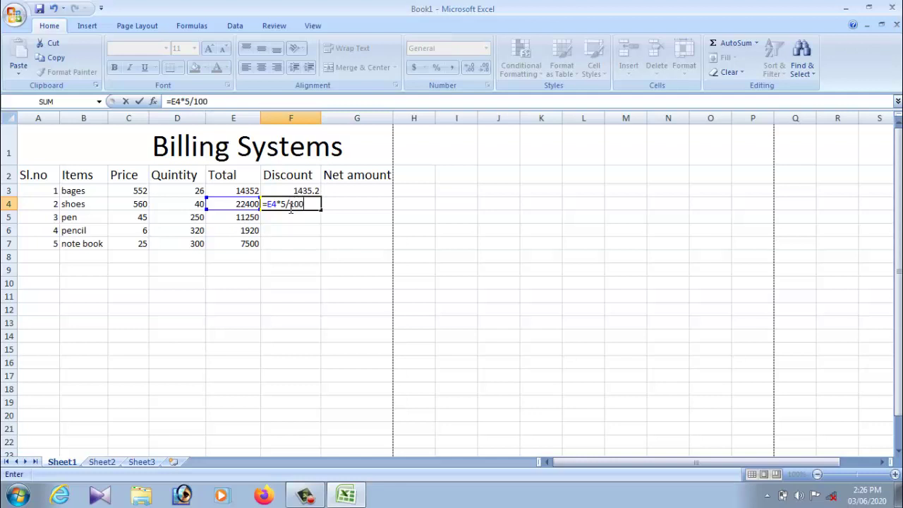
key(Return)
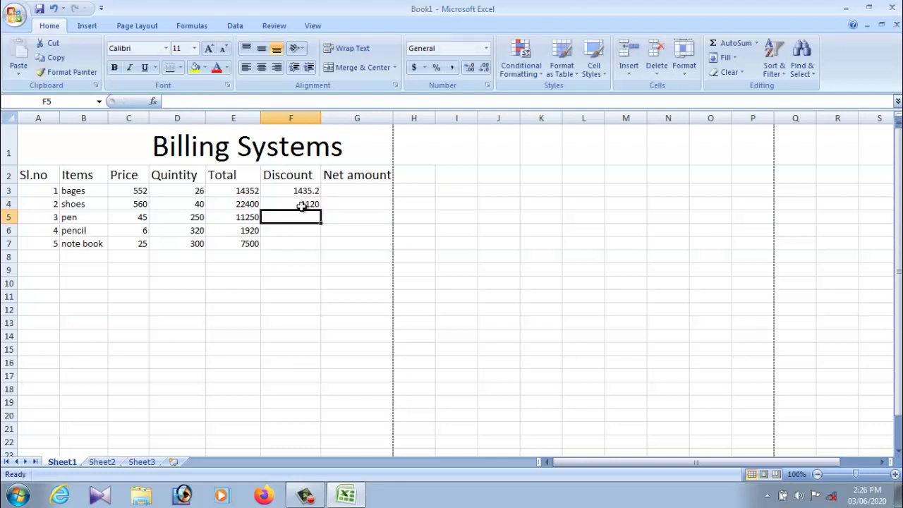
Fill the F4 discount formula down to F7 for pen, pencil and note book.
click(311, 204)
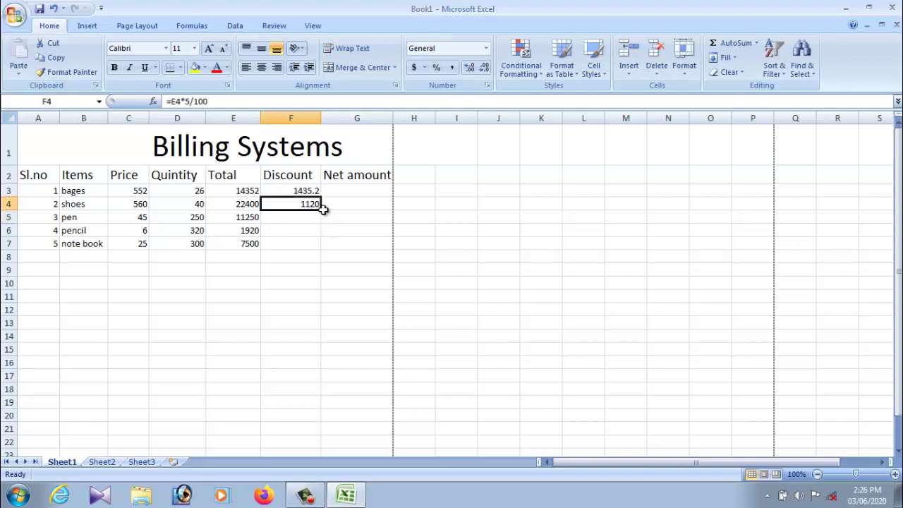
drag(321, 210, 319, 258)
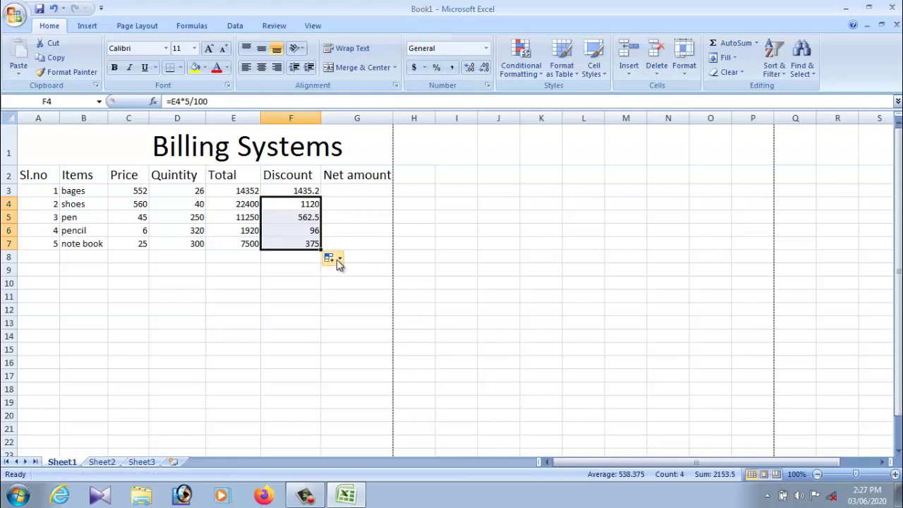
click(339, 260)
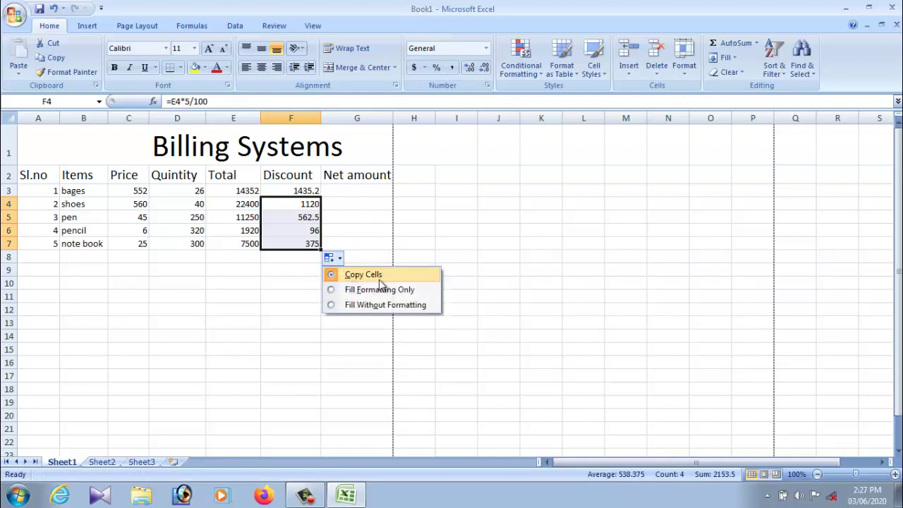
click(359, 229)
click(344, 269)
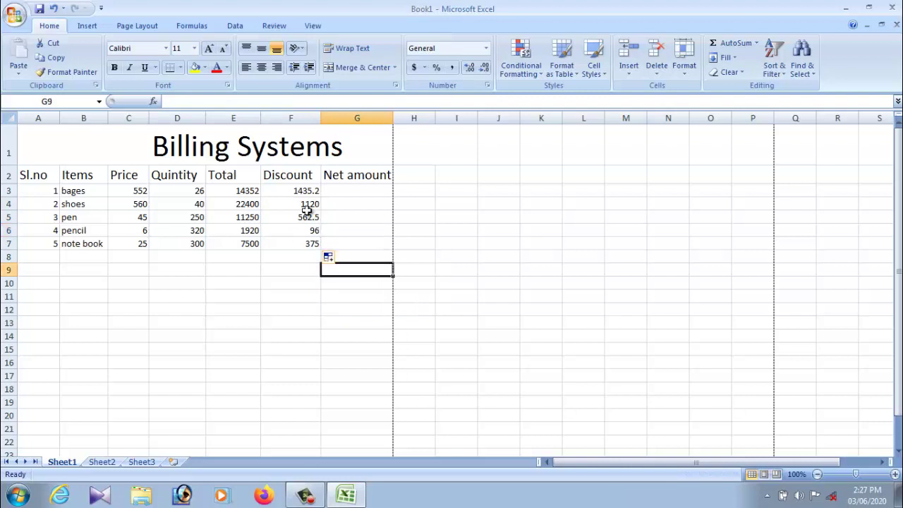
click(348, 189)
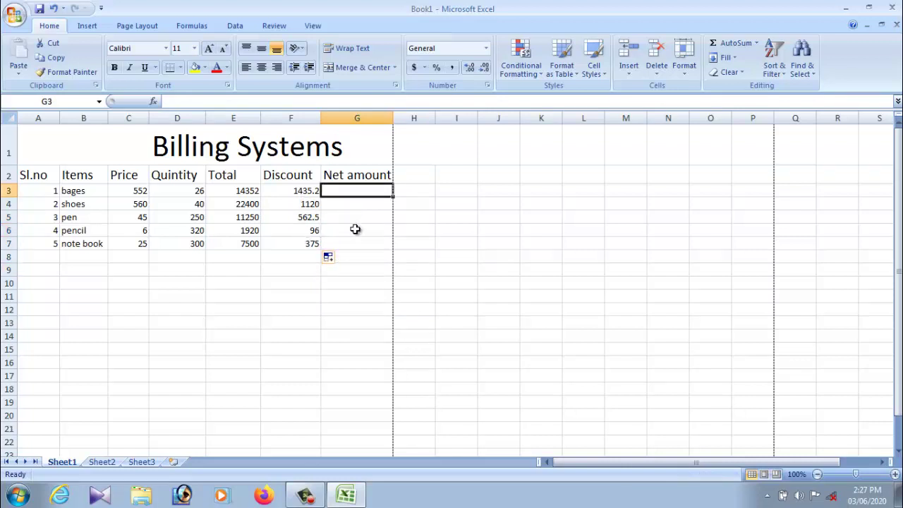
Enter =E3-F3 in G3 for the bages Net amount of 12916.8.
click(352, 205)
click(351, 190)
click(353, 205)
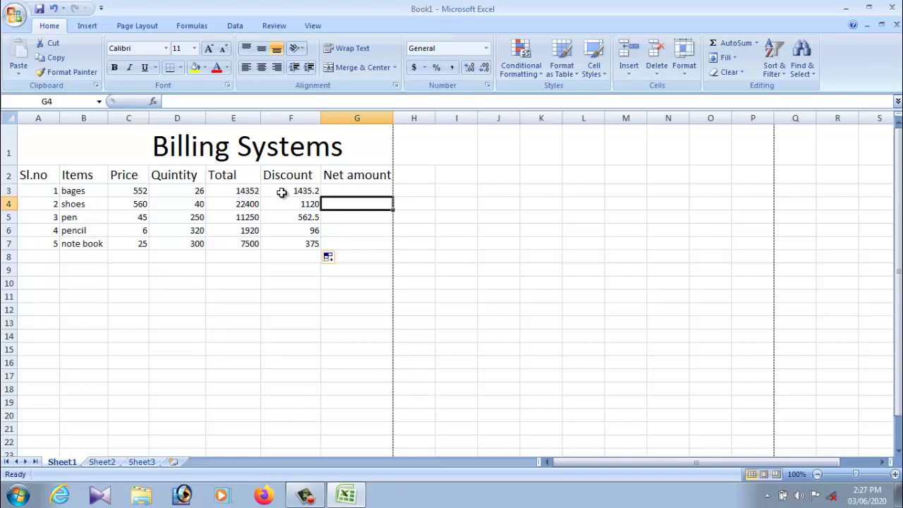
click(293, 192)
click(359, 192)
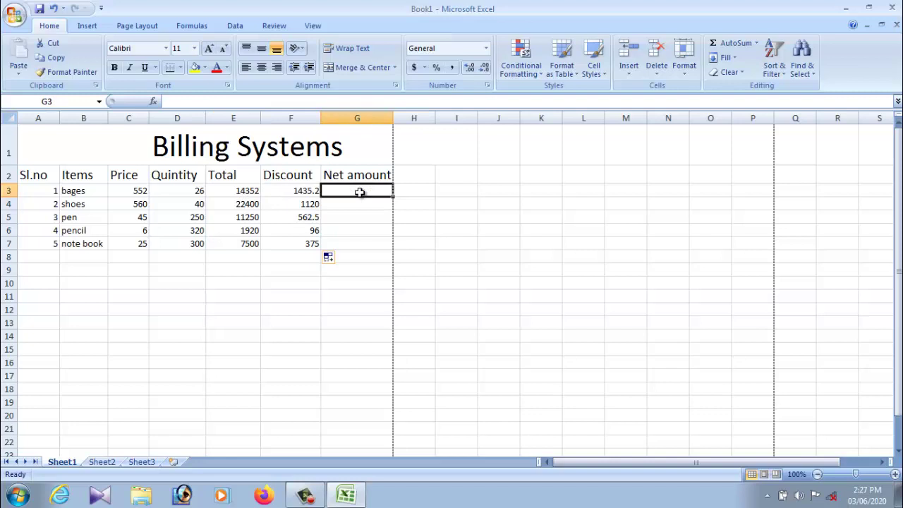
click(353, 203)
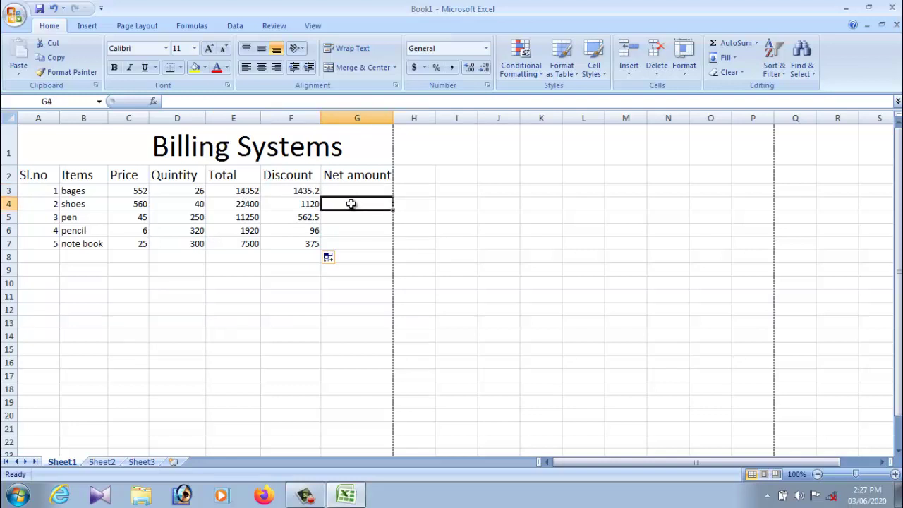
click(353, 191)
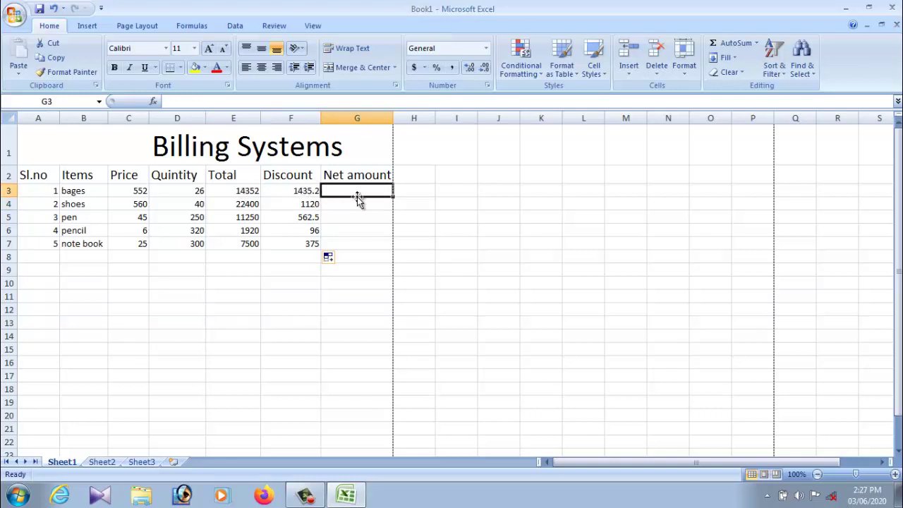
text(=)
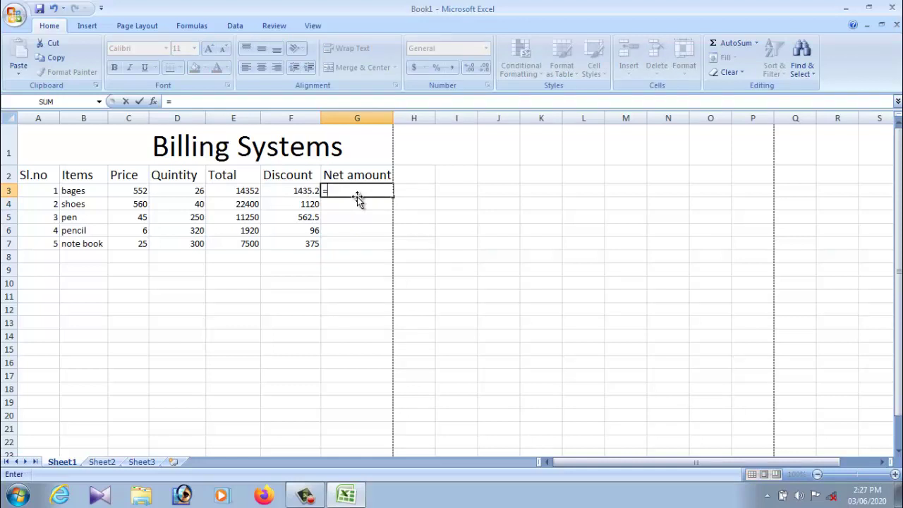
click(253, 192)
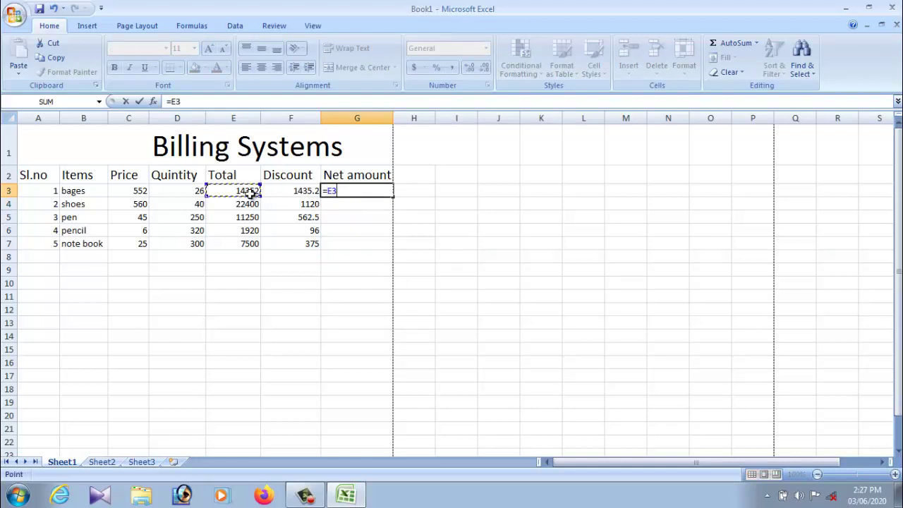
text(-)
click(305, 190)
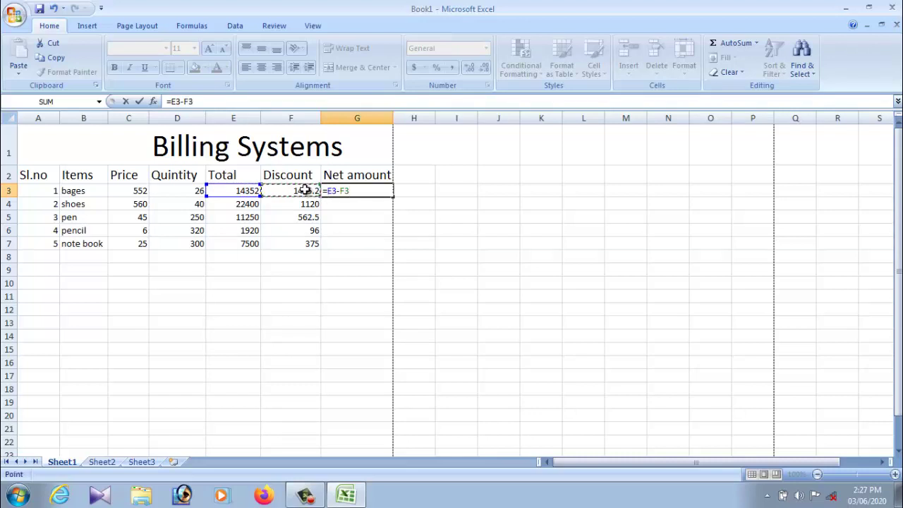
key(Return)
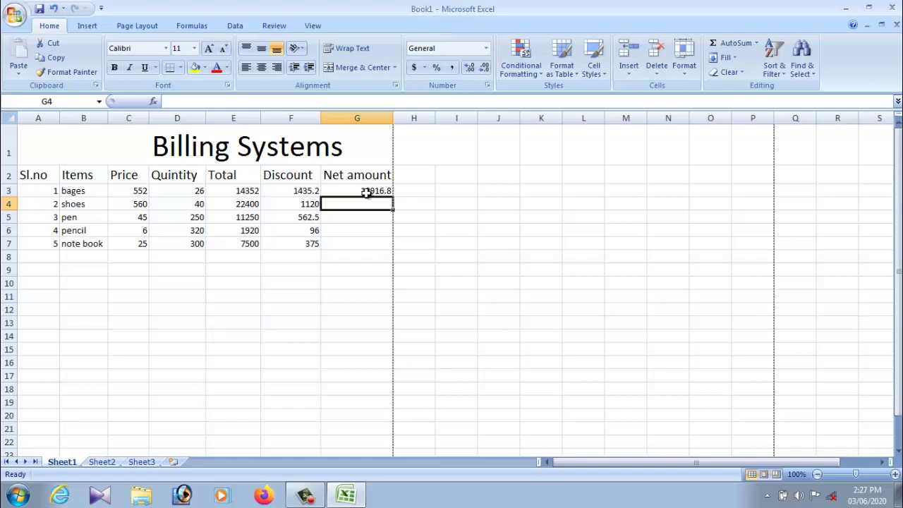
Enter =E4-F4 in G4 for shoes, then fill the Net amount formula down the column.
click(295, 191)
click(363, 191)
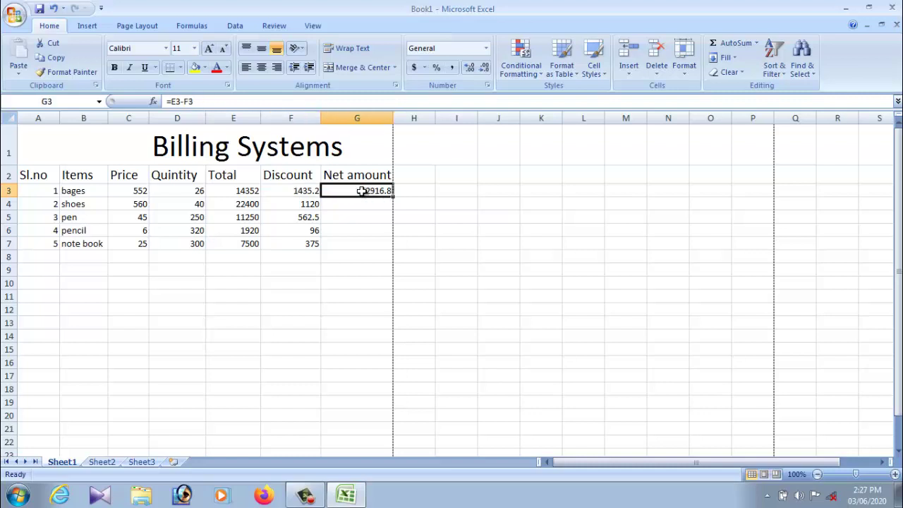
click(248, 191)
click(302, 192)
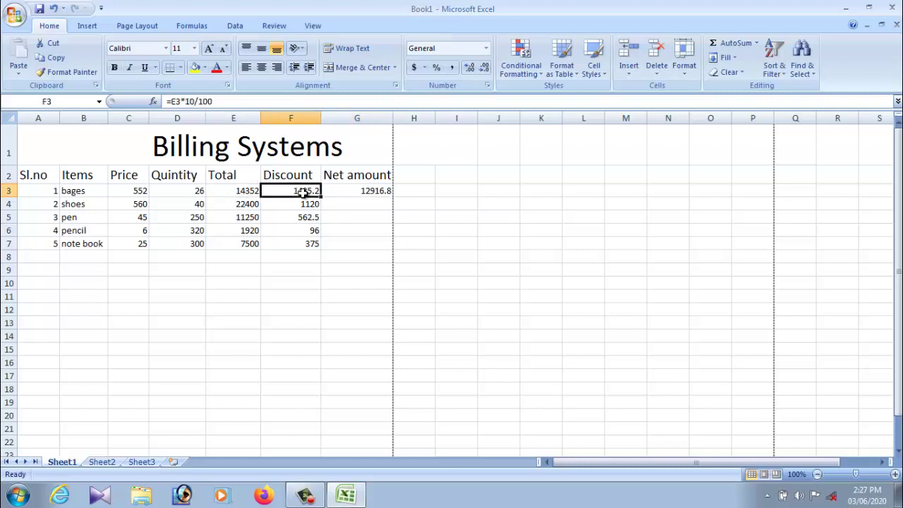
click(375, 191)
click(376, 204)
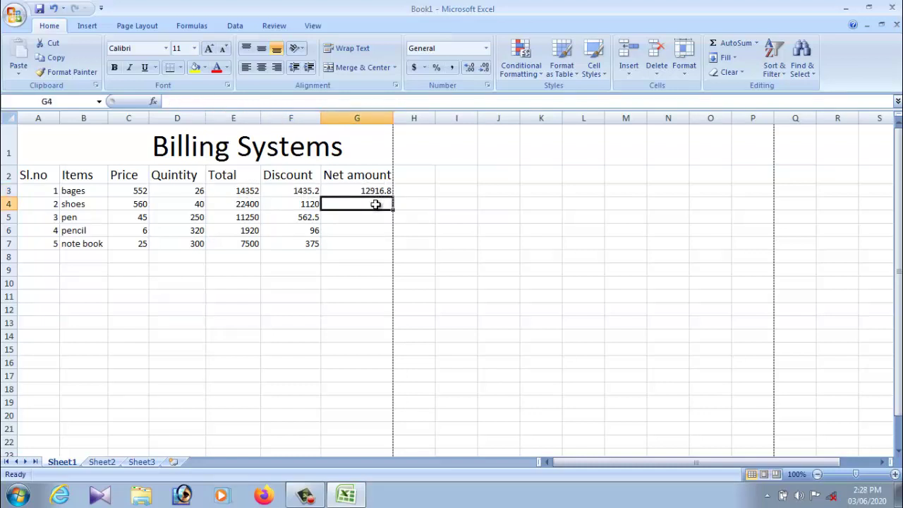
text(=)
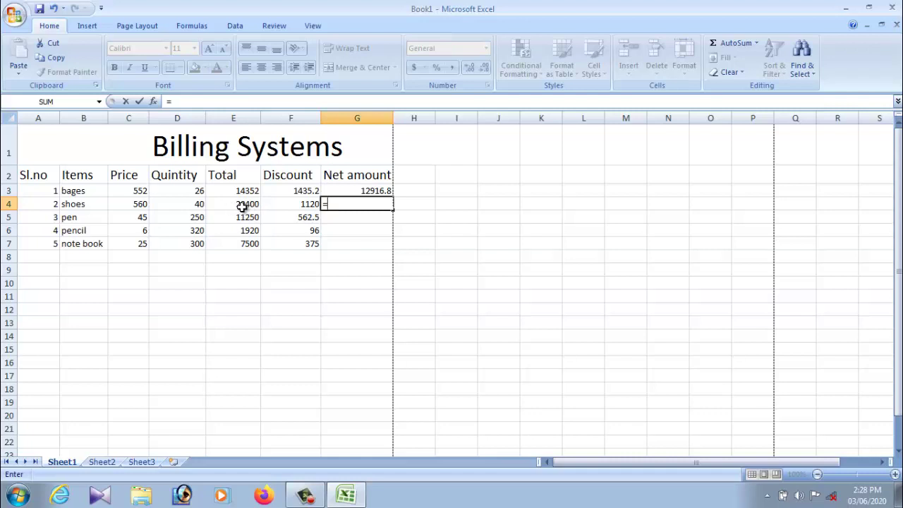
click(242, 205)
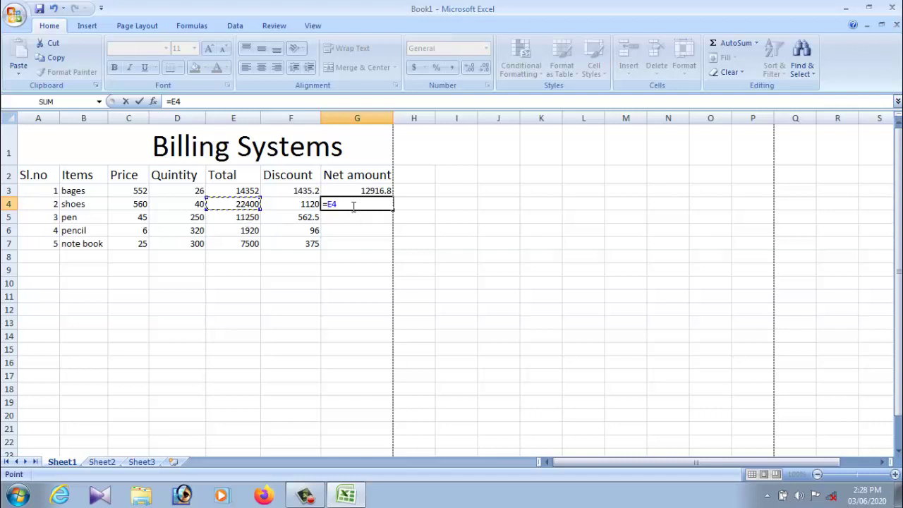
text(-)
click(297, 206)
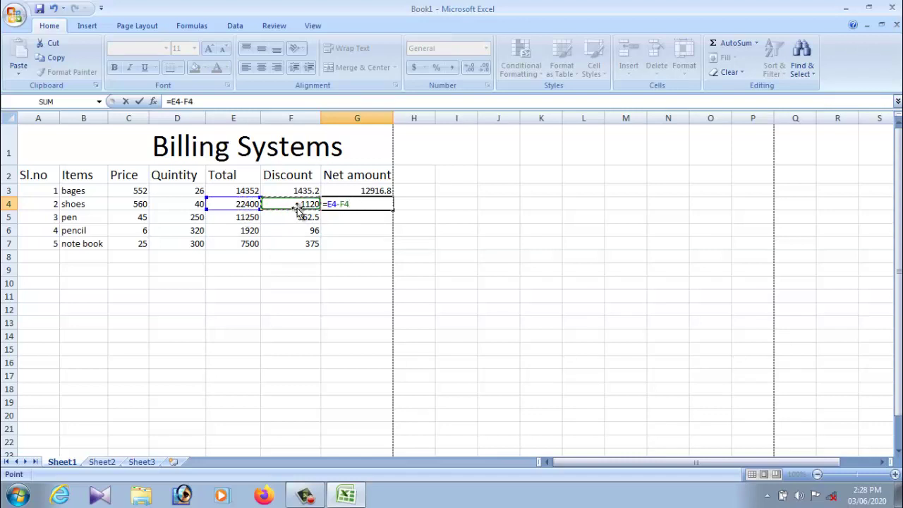
key(Return)
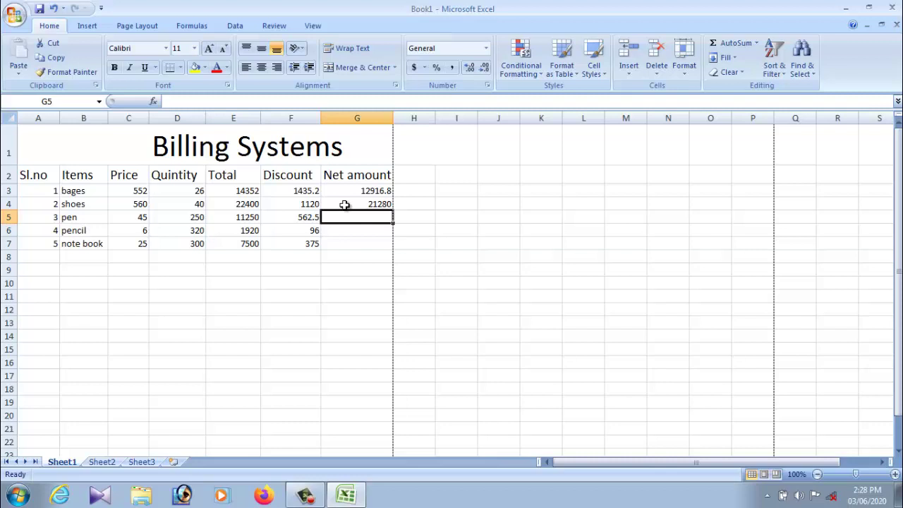
click(358, 204)
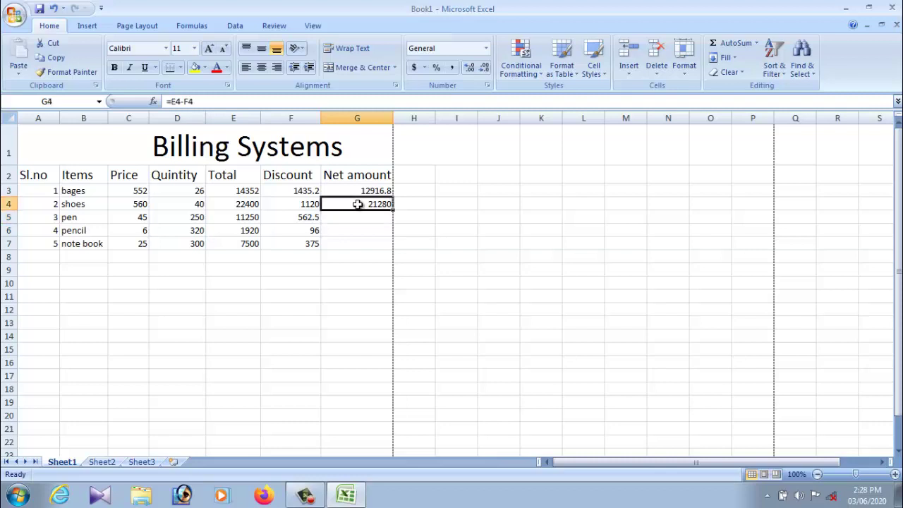
drag(393, 210, 393, 250)
Colour the Billing Systems title text red.
click(374, 266)
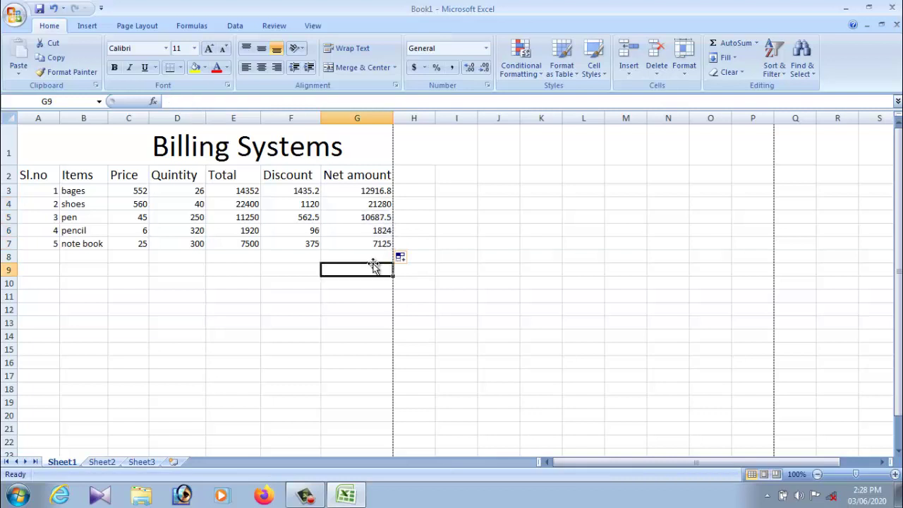
click(95, 152)
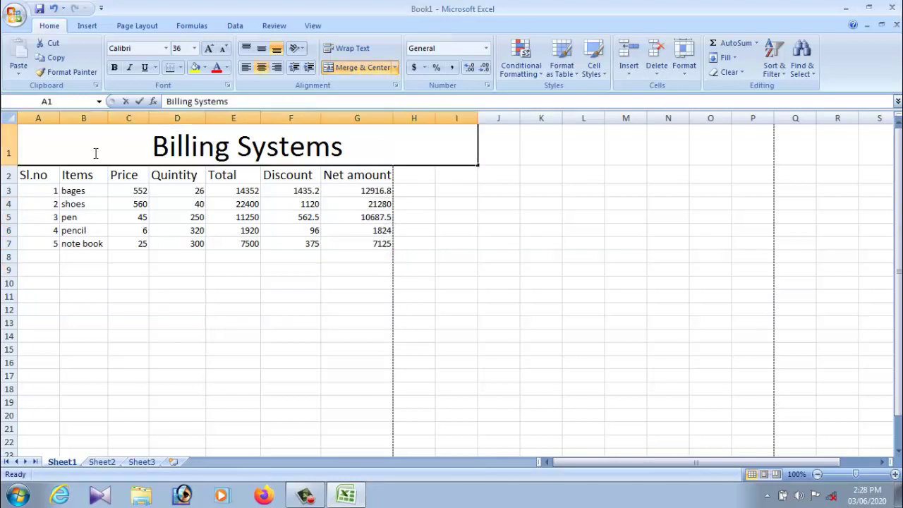
click(131, 292)
click(133, 146)
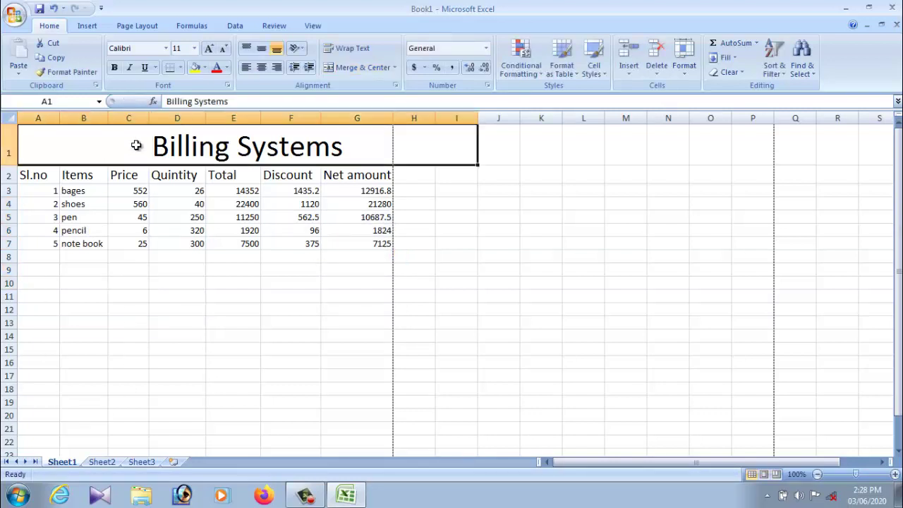
double_click(137, 146)
drag(137, 145, 382, 147)
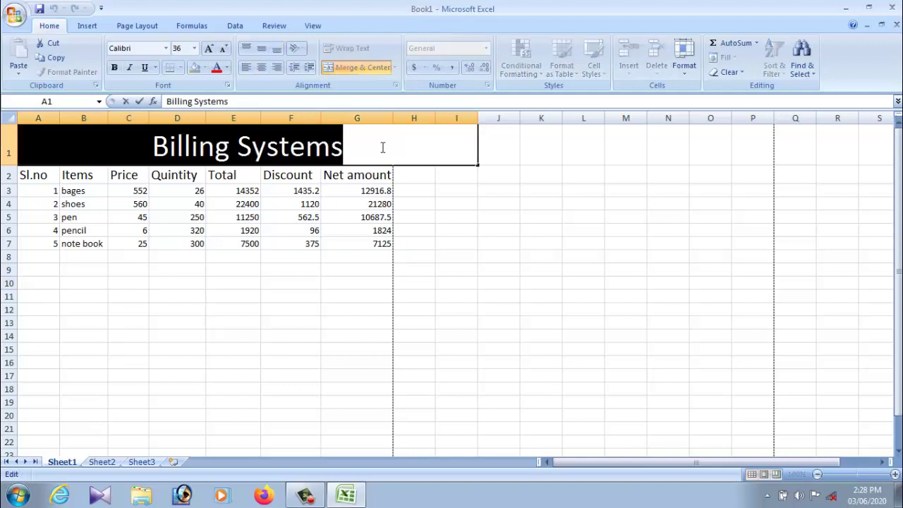
click(227, 67)
click(284, 182)
click(234, 297)
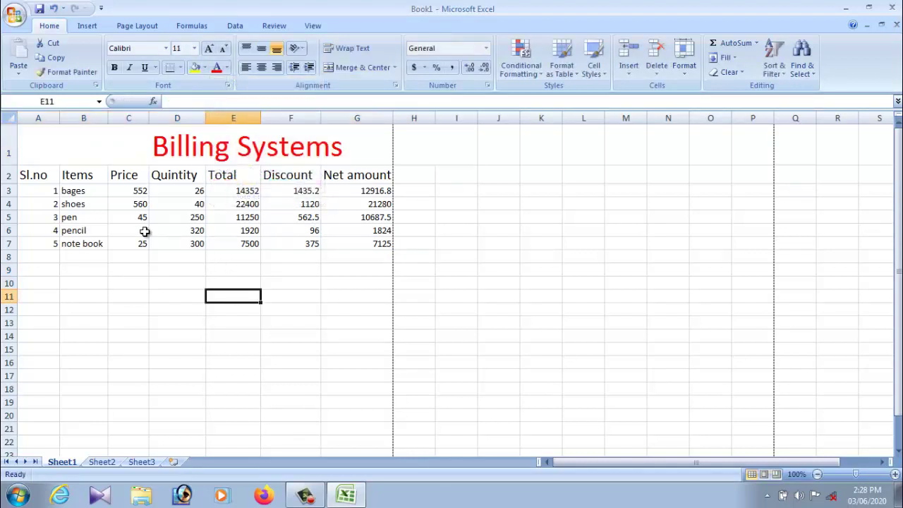
Bold the header row A2:G2 of the billing table.
drag(35, 178, 375, 177)
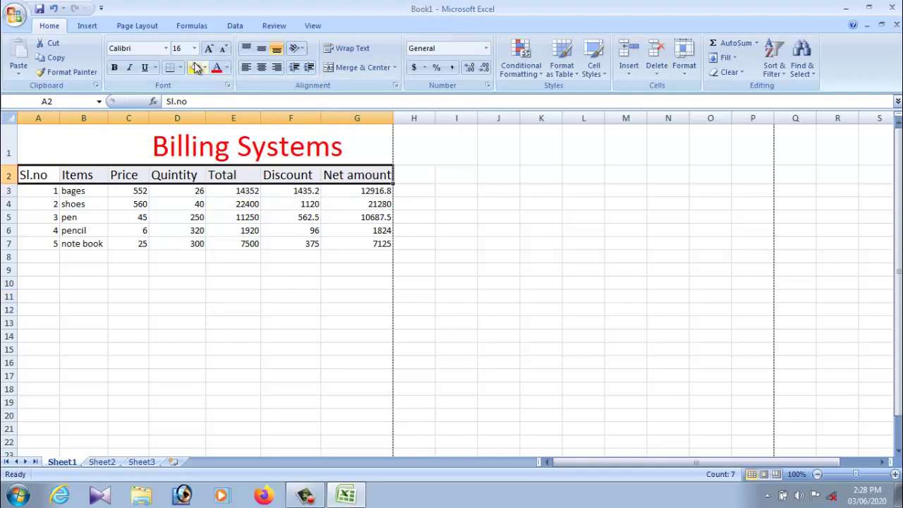
click(227, 68)
click(228, 109)
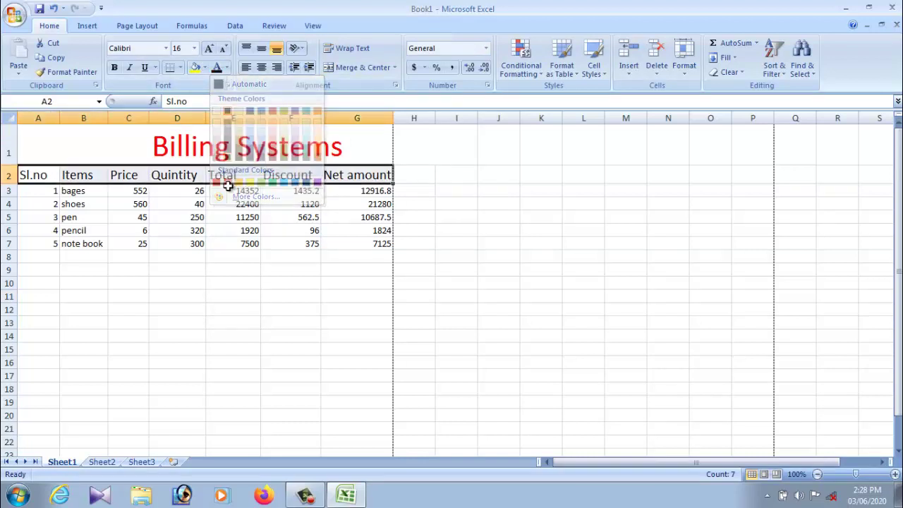
click(114, 68)
click(233, 282)
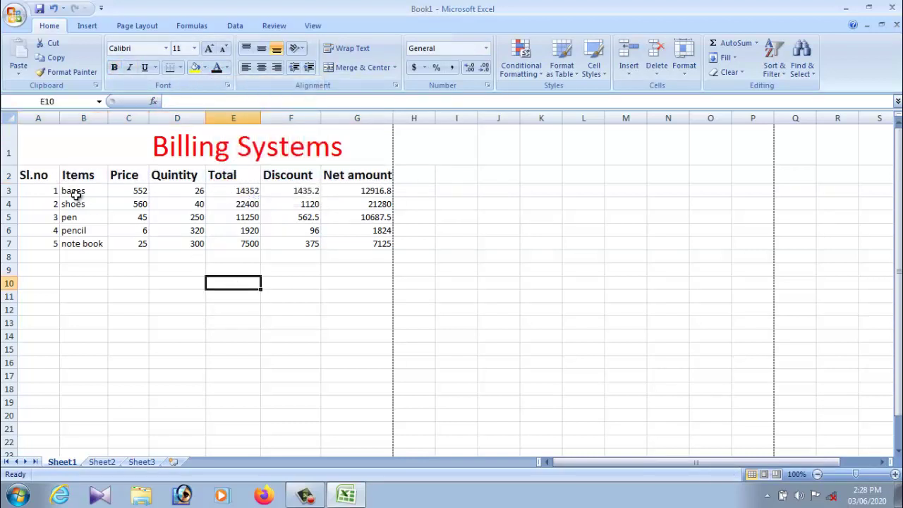
click(333, 260)
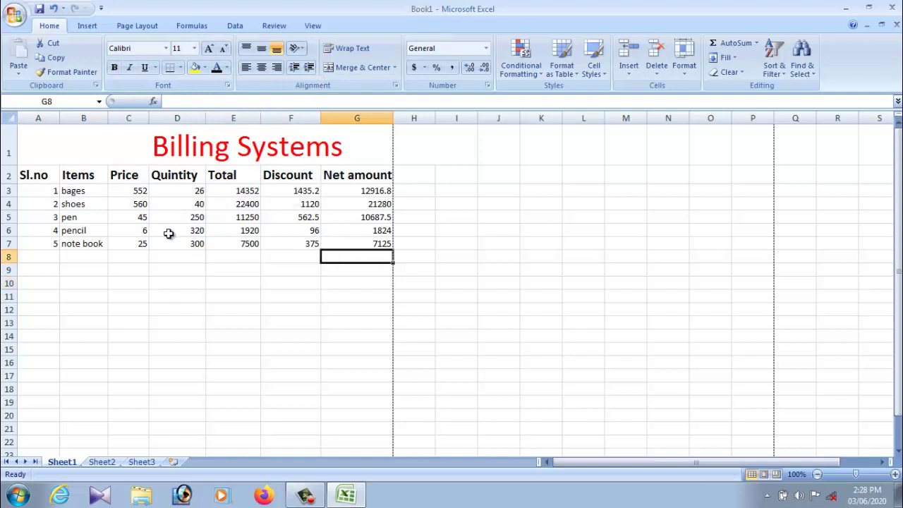
click(255, 348)
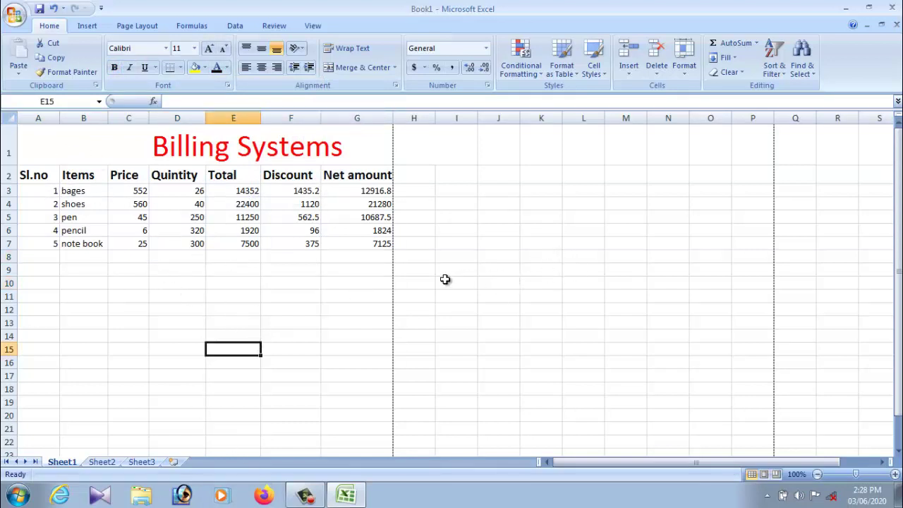
click(319, 284)
click(348, 282)
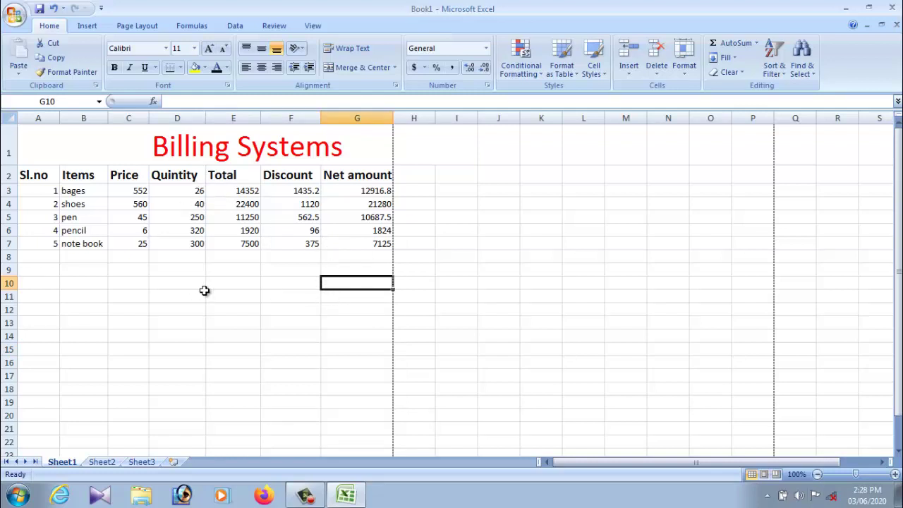
Apply All Borders to the Billing Systems table range A1:I7.
drag(55, 159, 304, 244)
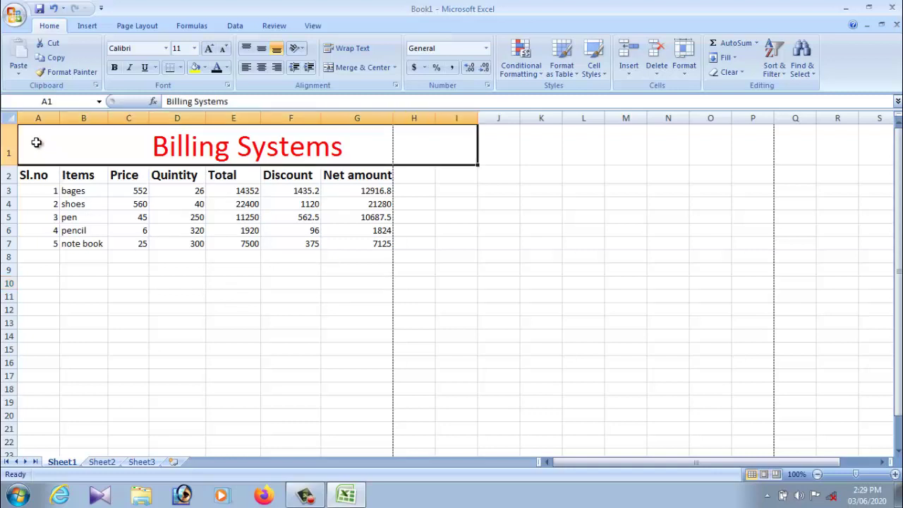
click(305, 282)
drag(367, 245, 195, 131)
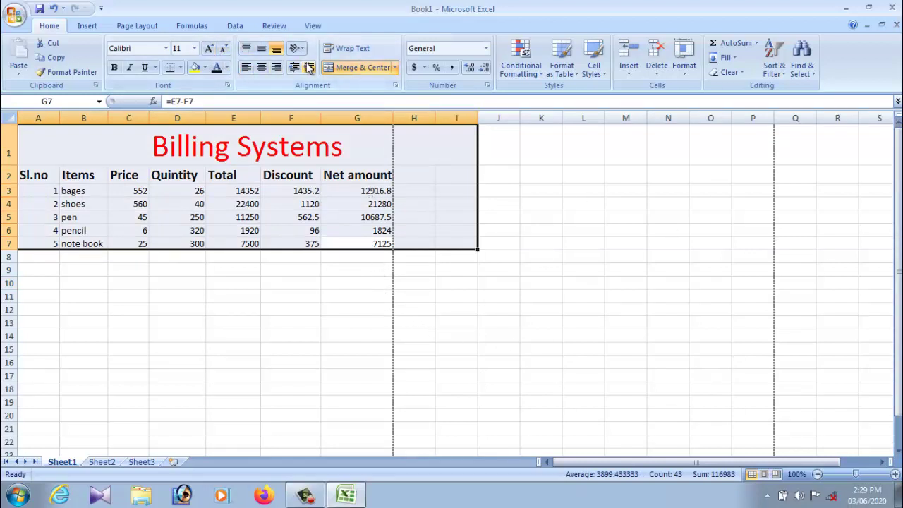
click(127, 28)
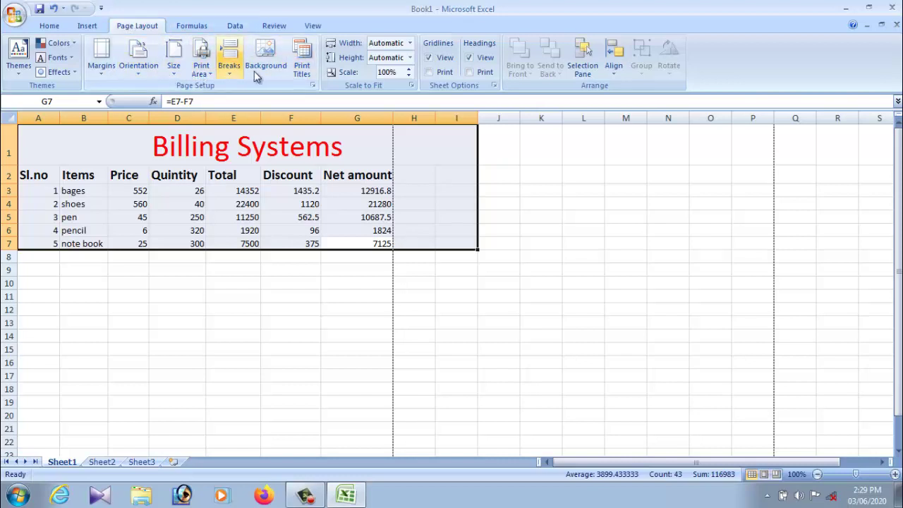
click(89, 27)
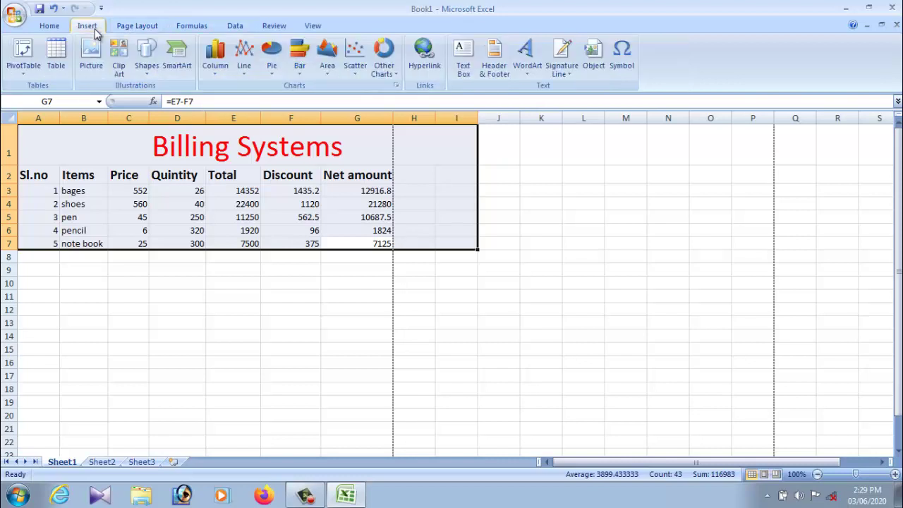
click(50, 28)
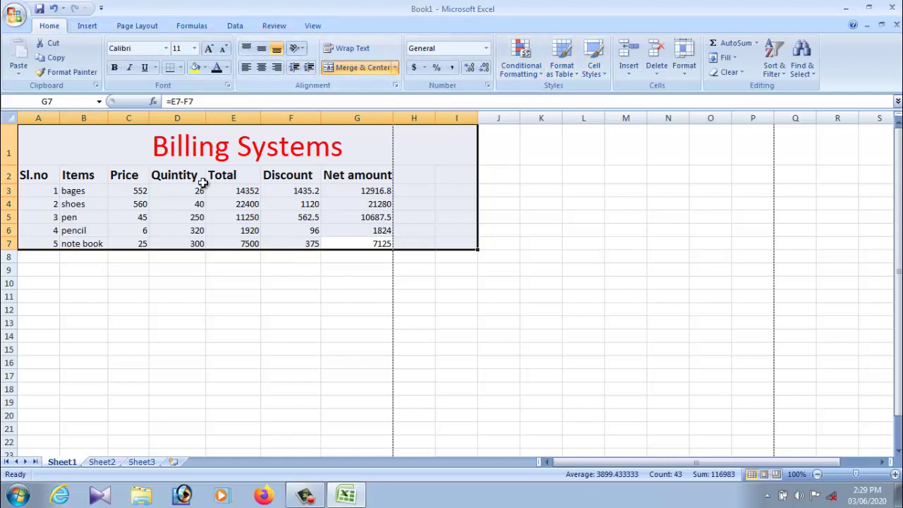
click(180, 68)
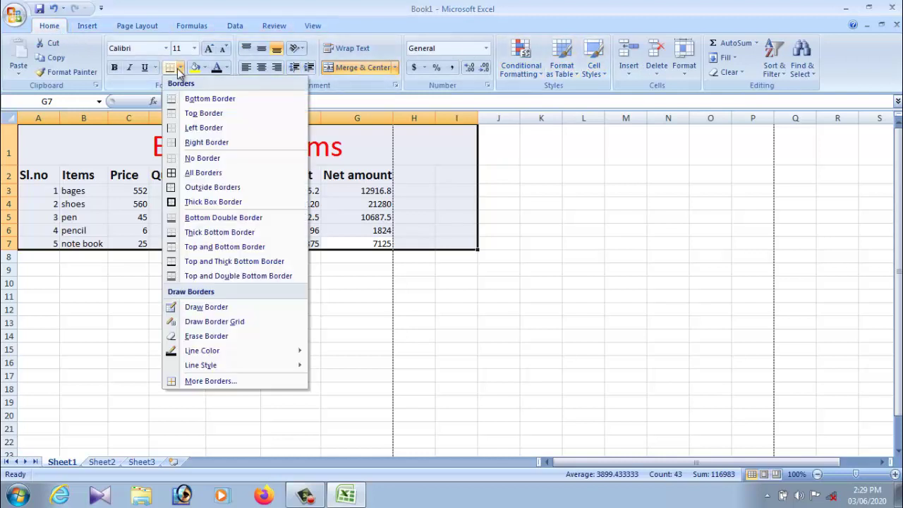
click(204, 174)
click(301, 266)
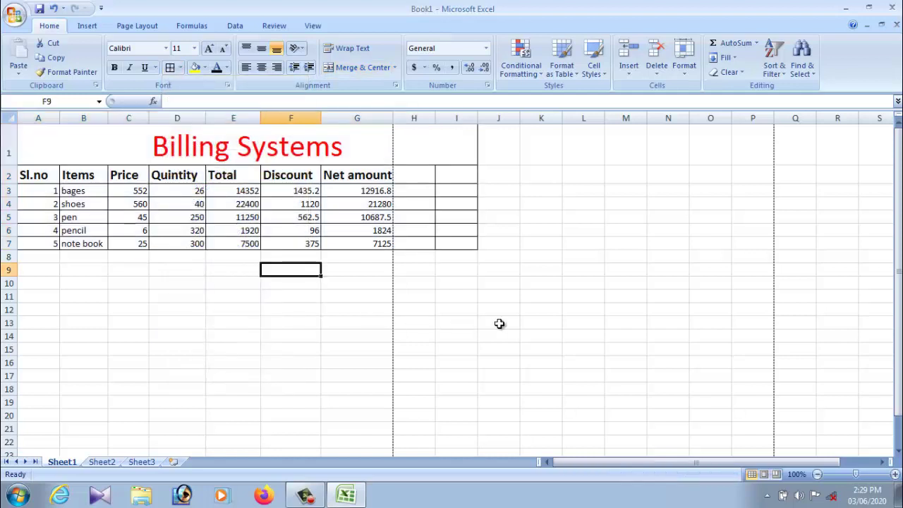
click(498, 322)
Try widening columns G and F, then undo both width changes.
drag(413, 151, 476, 240)
click(476, 283)
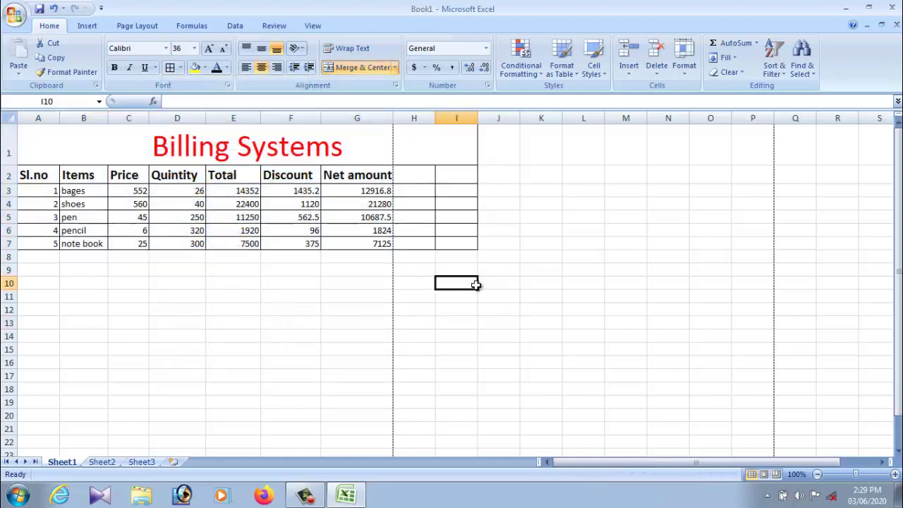
click(468, 247)
click(322, 305)
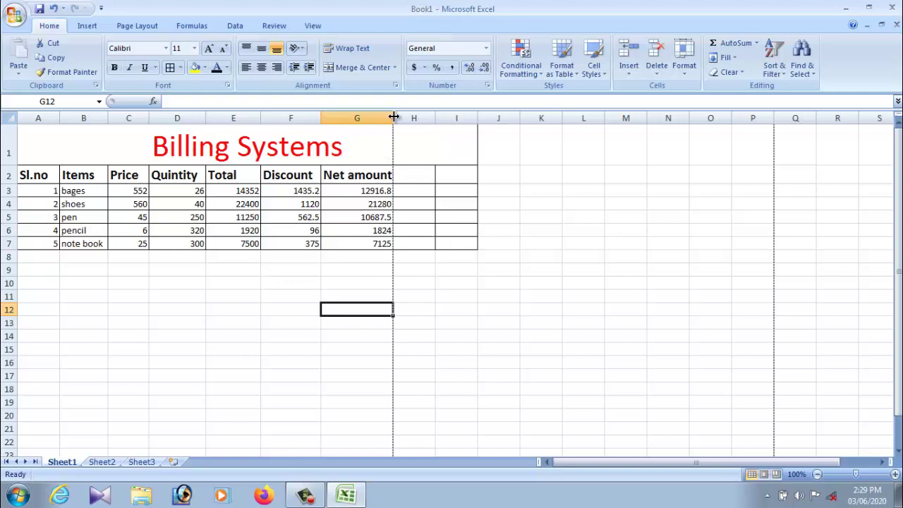
drag(394, 117, 474, 123)
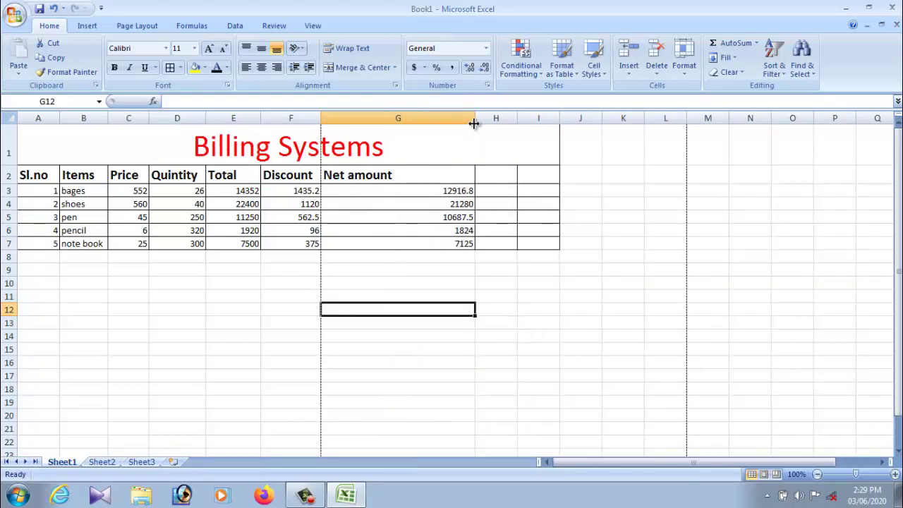
key(ctrl+z)
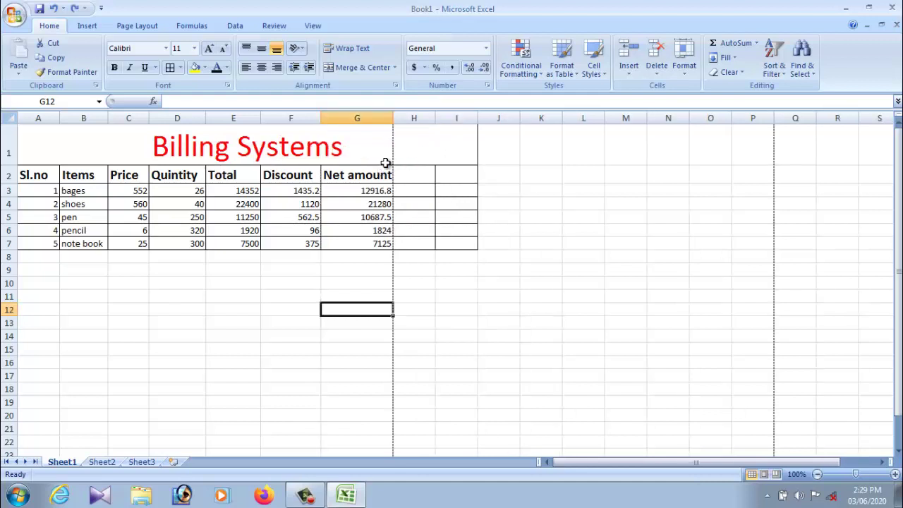
click(414, 147)
drag(321, 116, 357, 117)
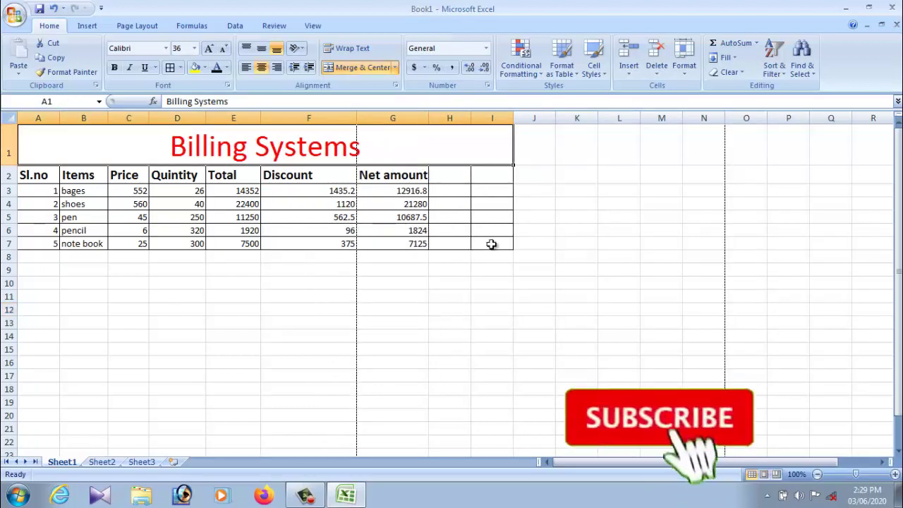
click(466, 297)
key(ctrl+z)
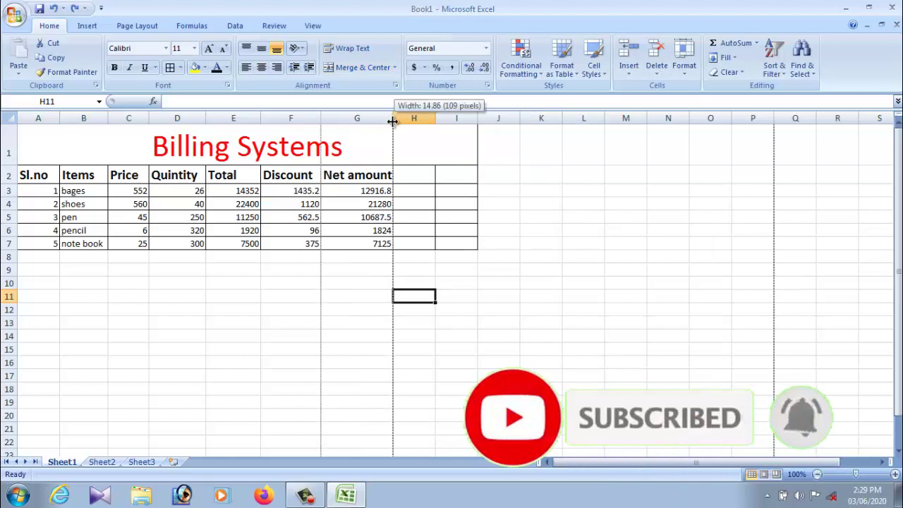
Narrow columns G, F, E and B to make the table more compact.
drag(393, 117, 369, 118)
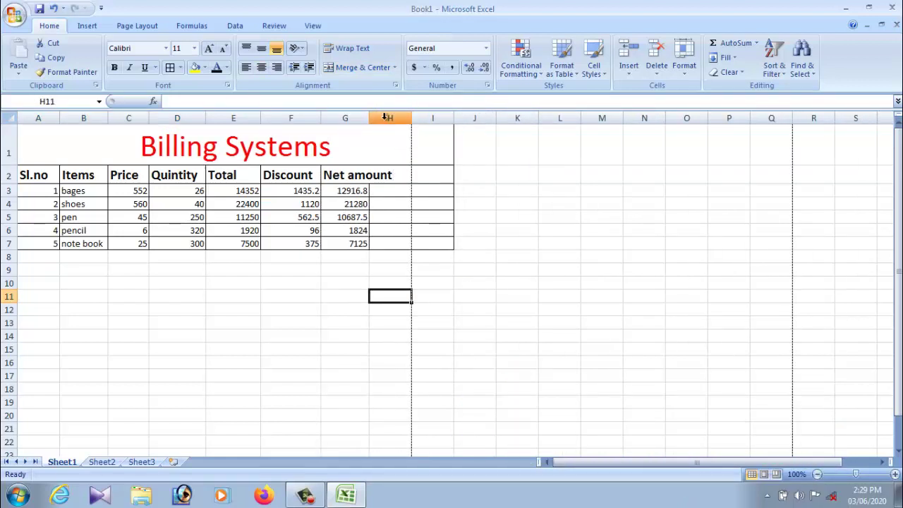
drag(322, 118, 241, 119)
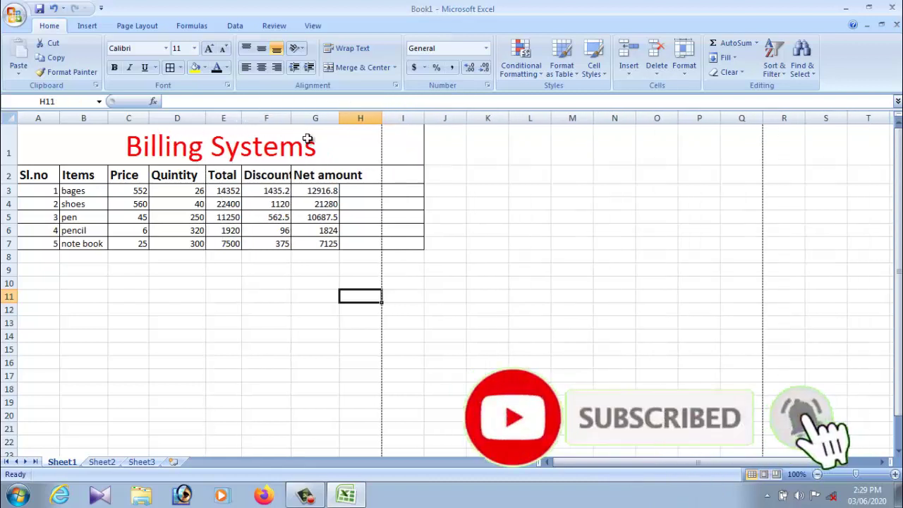
click(444, 172)
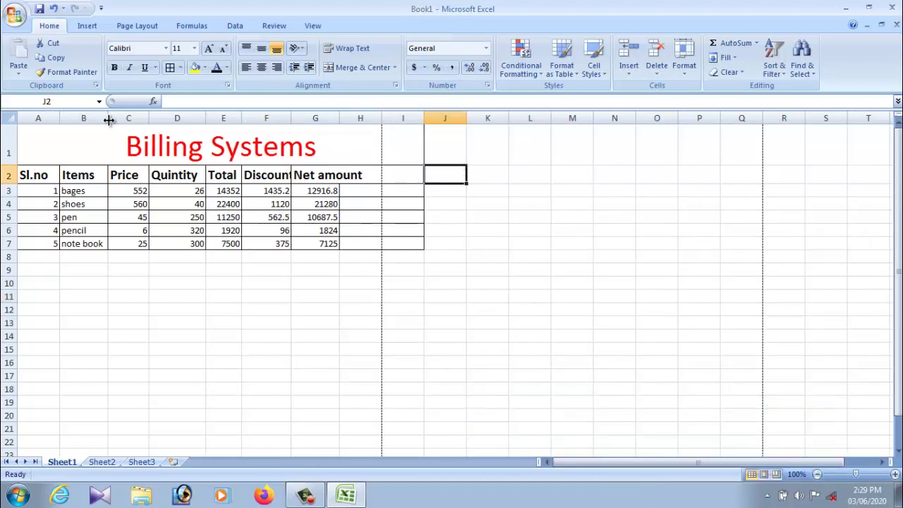
drag(108, 118, 98, 117)
click(301, 300)
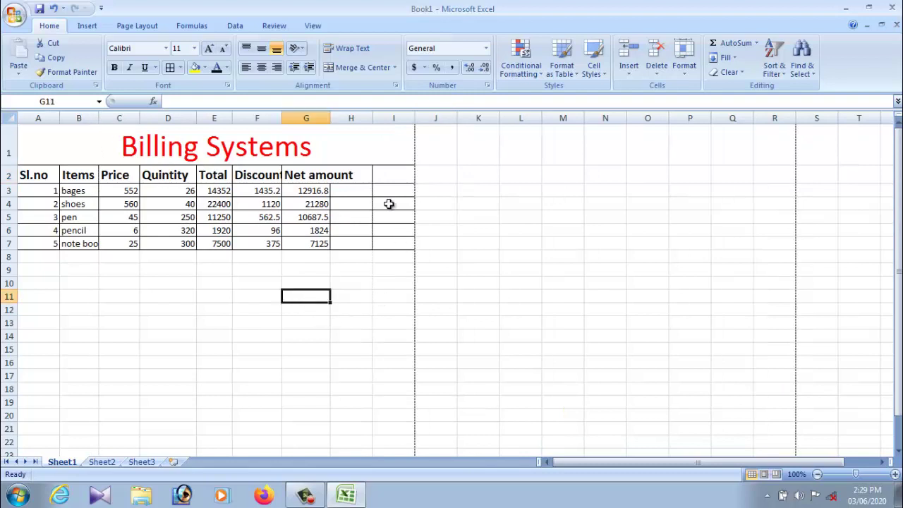
click(365, 332)
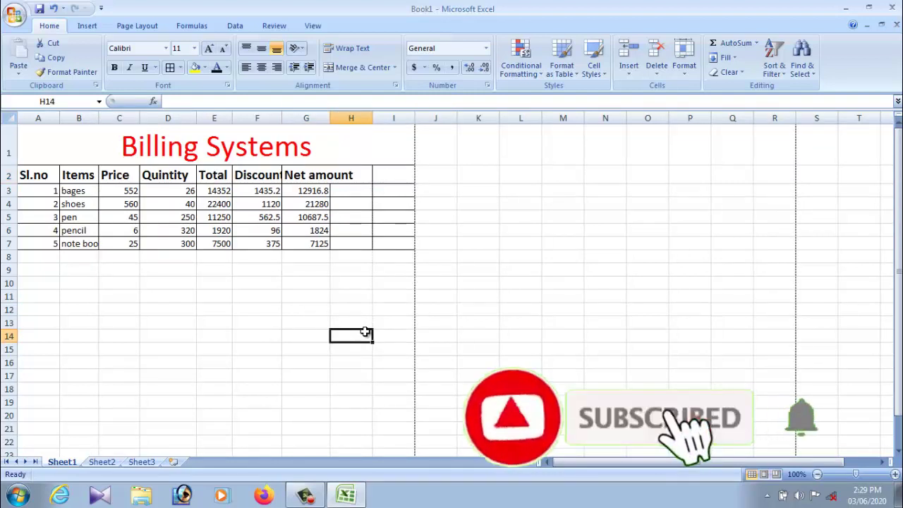
drag(352, 192, 384, 242)
click(373, 301)
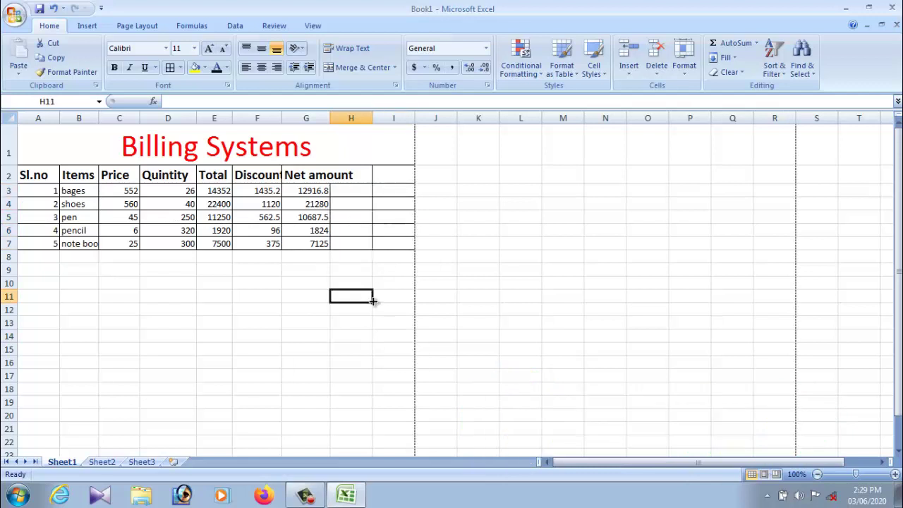